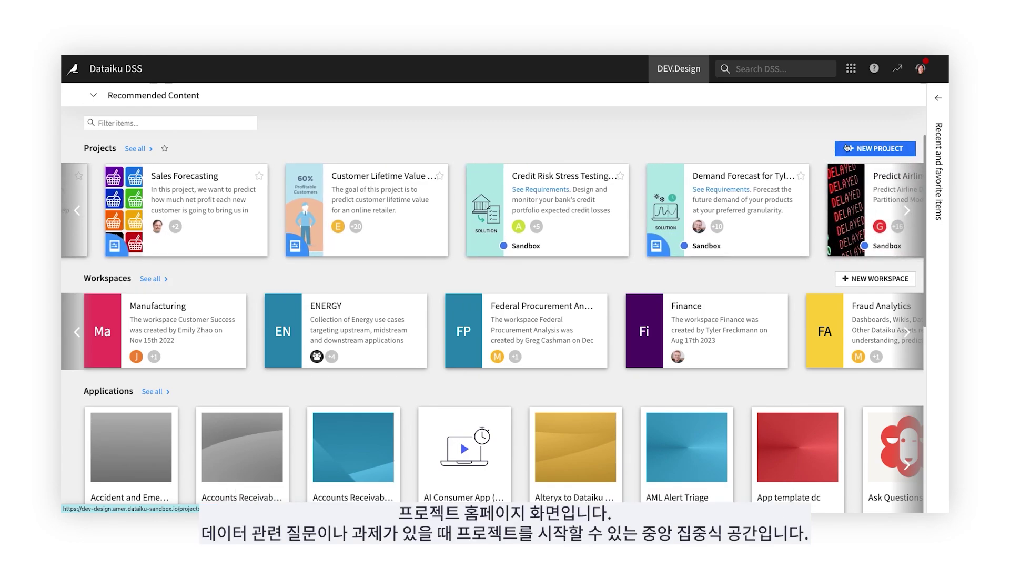
- Browse Dataiku Solutions project templates filtered to Marketing / Sales / Customer
{"action": "left_click", "coordinate": [849, 148]}
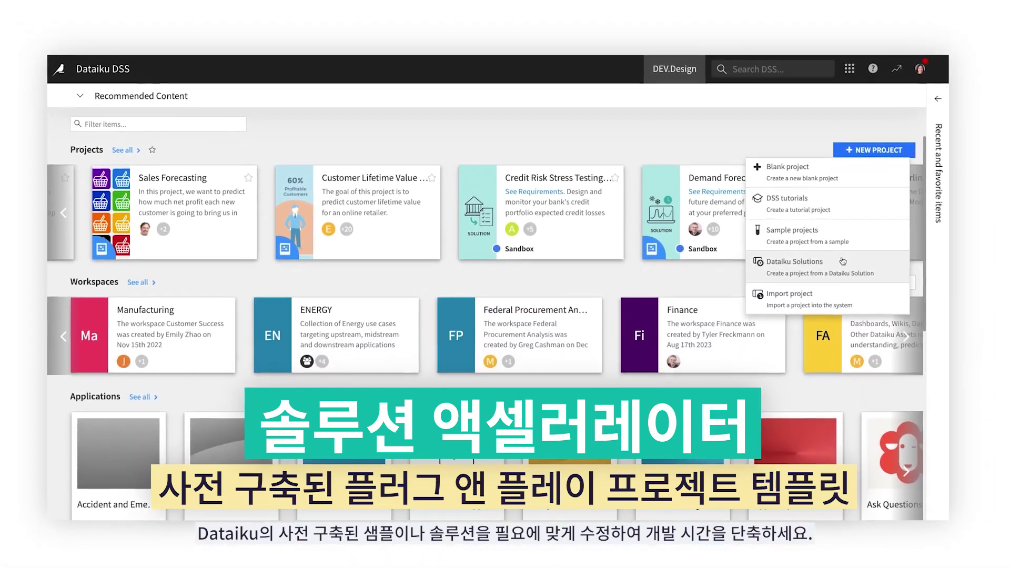
{"action": "left_click", "coordinate": [813, 324]}
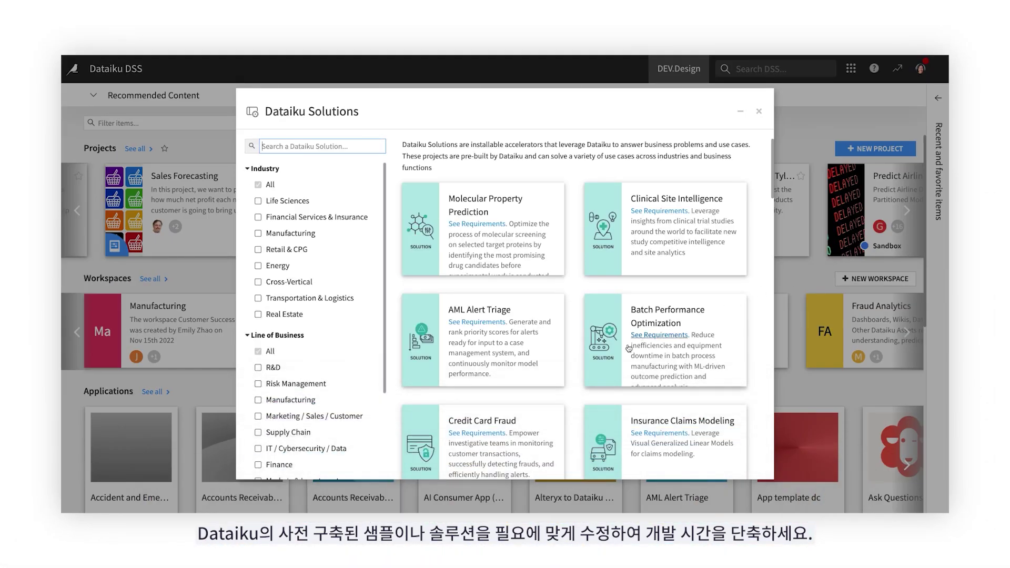
{"action": "left_click", "coordinate": [353, 416]}
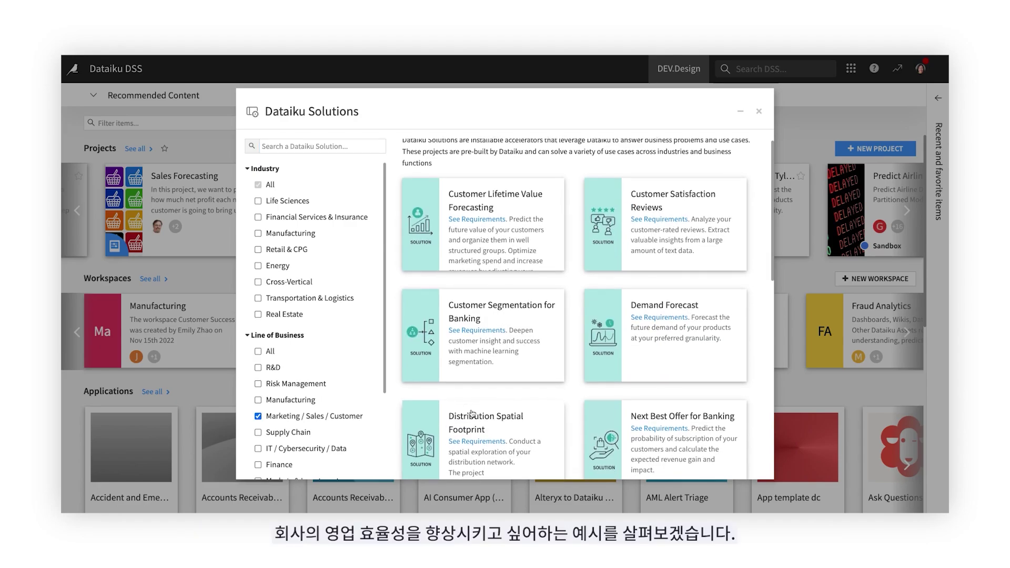
{"action": "scroll", "coordinate": [472, 414], "scroll_direction": "down", "scroll_amount": 5}
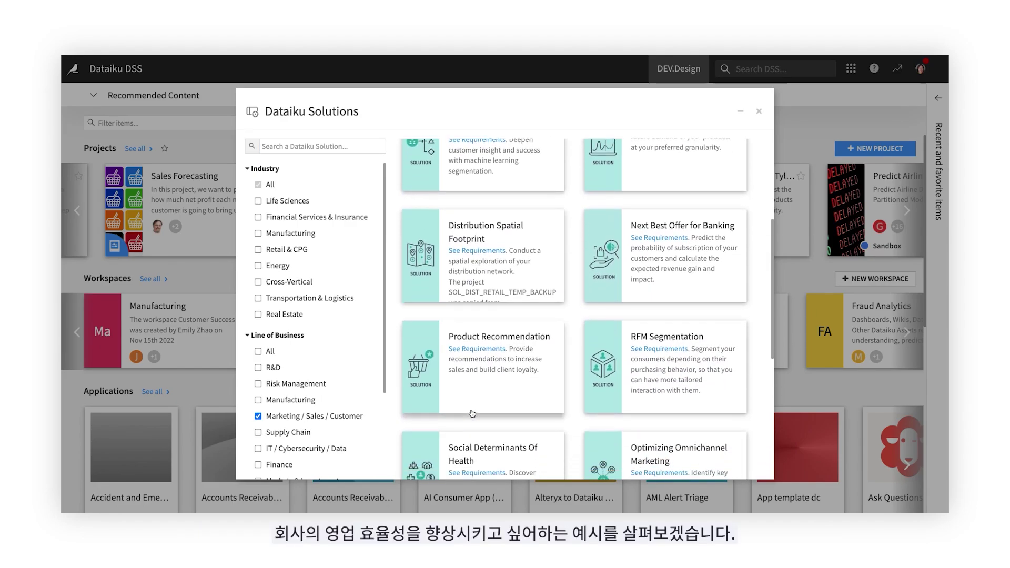
{"action": "scroll", "coordinate": [472, 414], "scroll_direction": "down", "scroll_amount": 2}
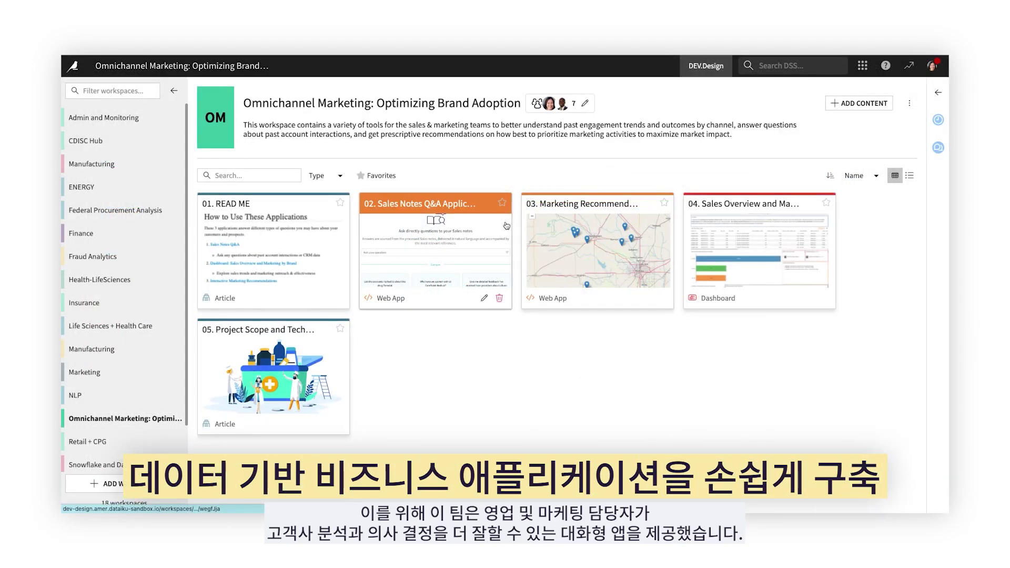
- Ask the Sales Notes chatbot about samples at Elite Care, show its sources, and request summaries
{"action": "left_click", "coordinate": [507, 226]}
{"action": "type", "text": "Have we ever gi"}
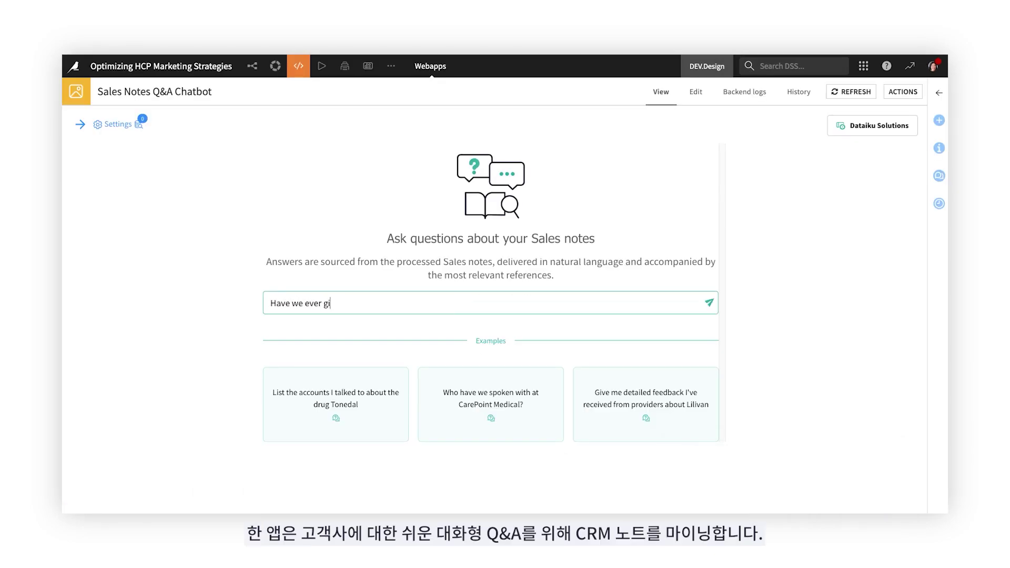
{"action": "type", "text": " When?"}
{"action": "key", "text": "Return"}
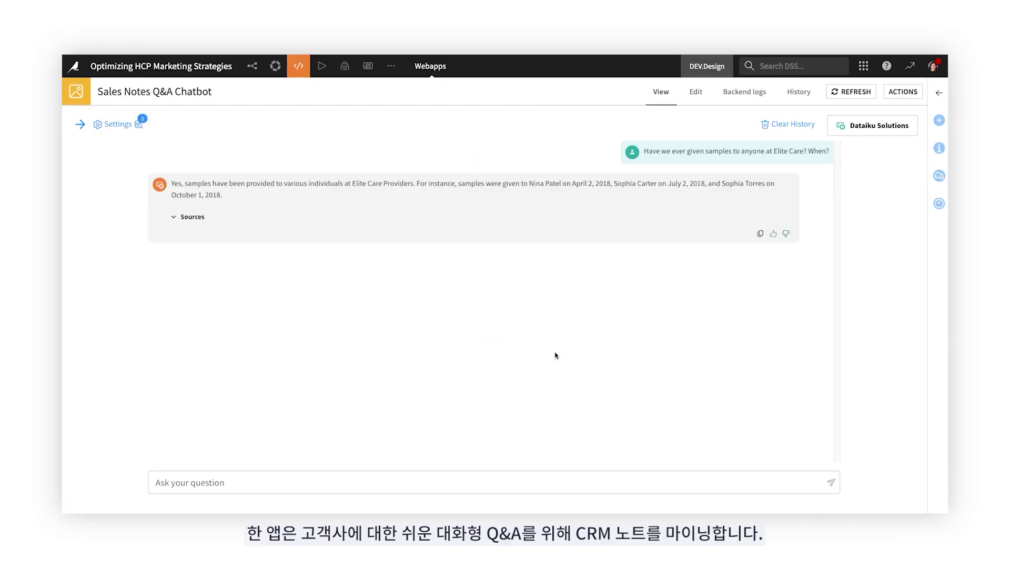
{"action": "left_click", "coordinate": [175, 221]}
{"action": "type", "text": "Summarize all the conversations we had with PharmaCare Providers in 2018"}
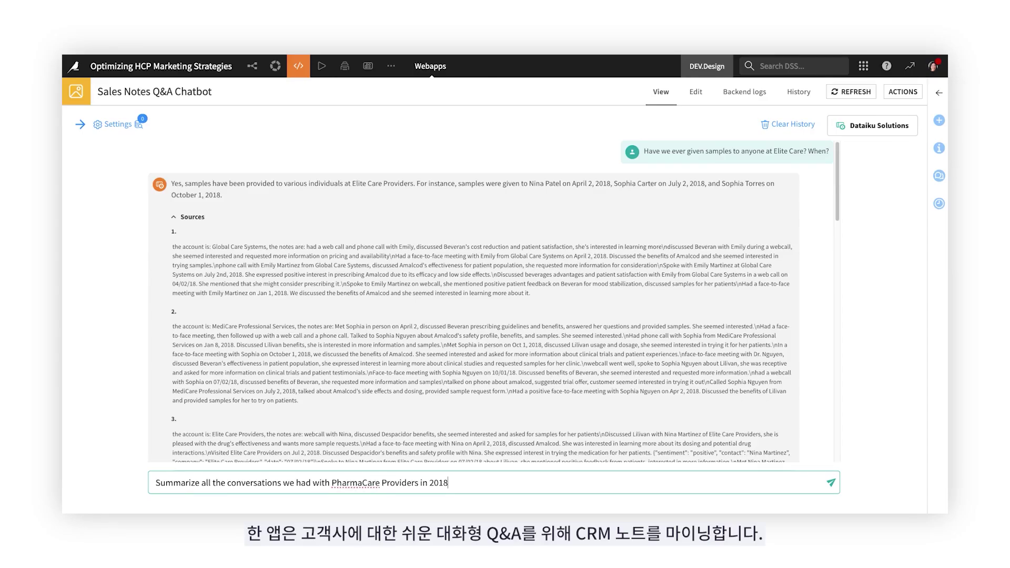
{"action": "key", "text": "Return"}
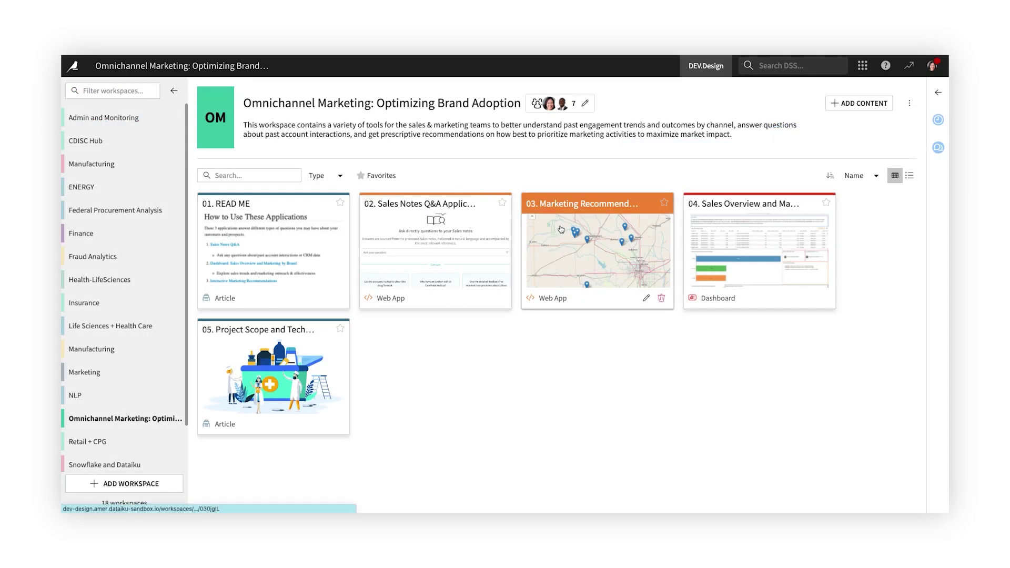
- Sort prospects by on-site recommendation descending and read two prospects' full email templates
{"action": "left_click", "coordinate": [784, 264]}
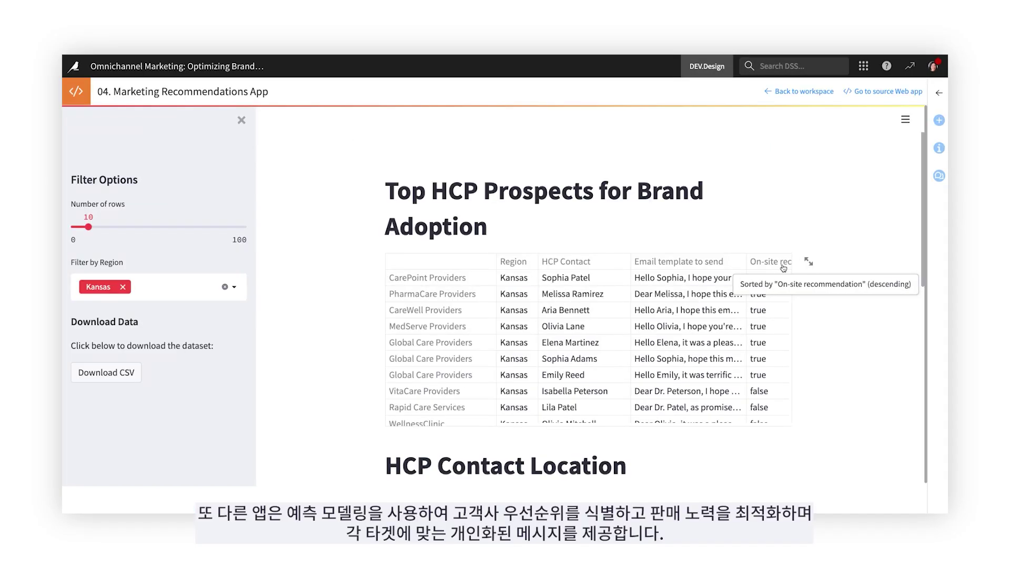
{"action": "scroll", "coordinate": [914, 318], "scroll_direction": "down", "scroll_amount": 2}
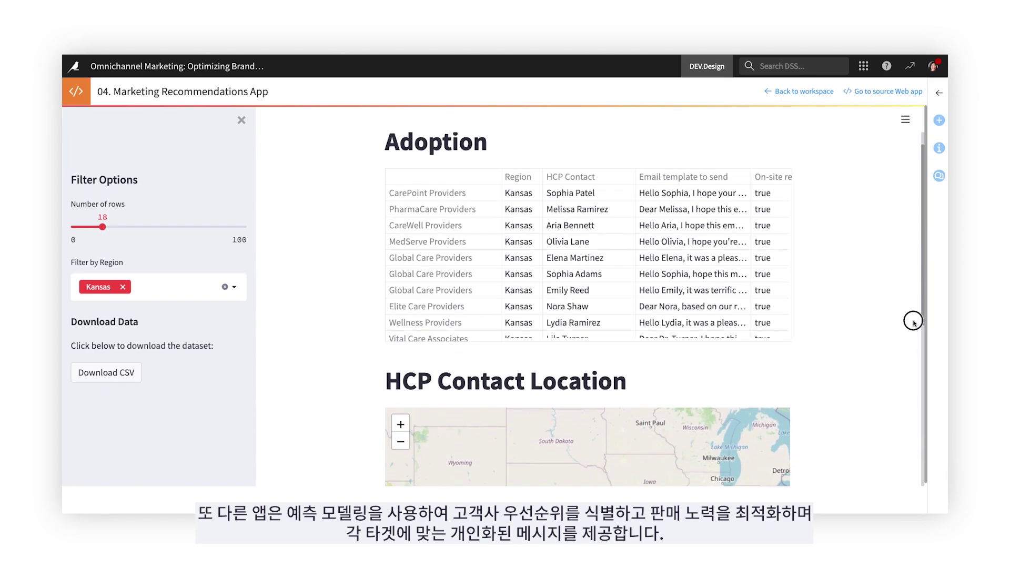
{"action": "scroll", "coordinate": [902, 403], "scroll_direction": "down", "scroll_amount": 3}
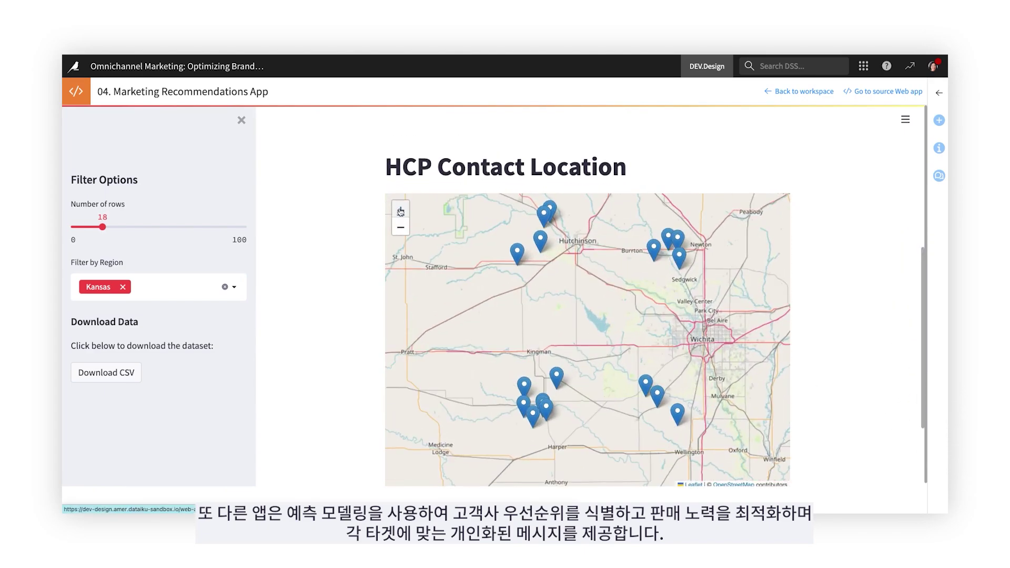
{"action": "scroll", "coordinate": [343, 177], "scroll_direction": "up", "scroll_amount": 3}
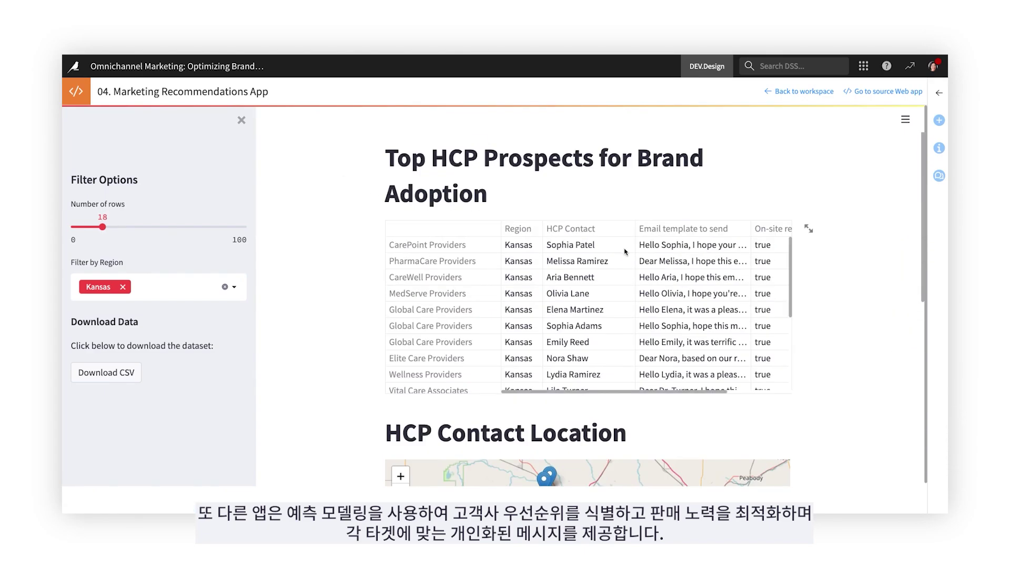
{"action": "double_click", "coordinate": [652, 246]}
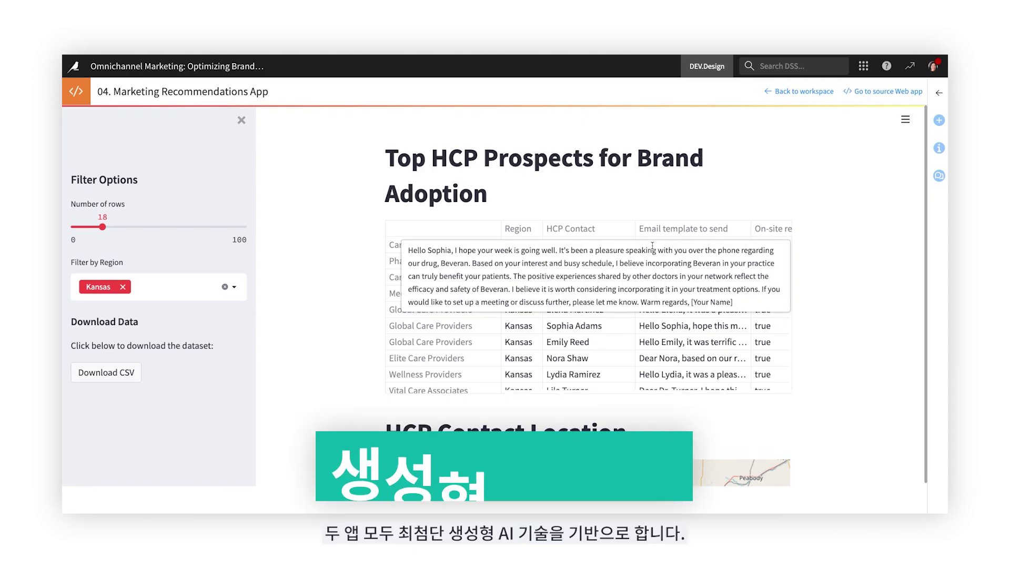
{"action": "double_click", "coordinate": [653, 341]}
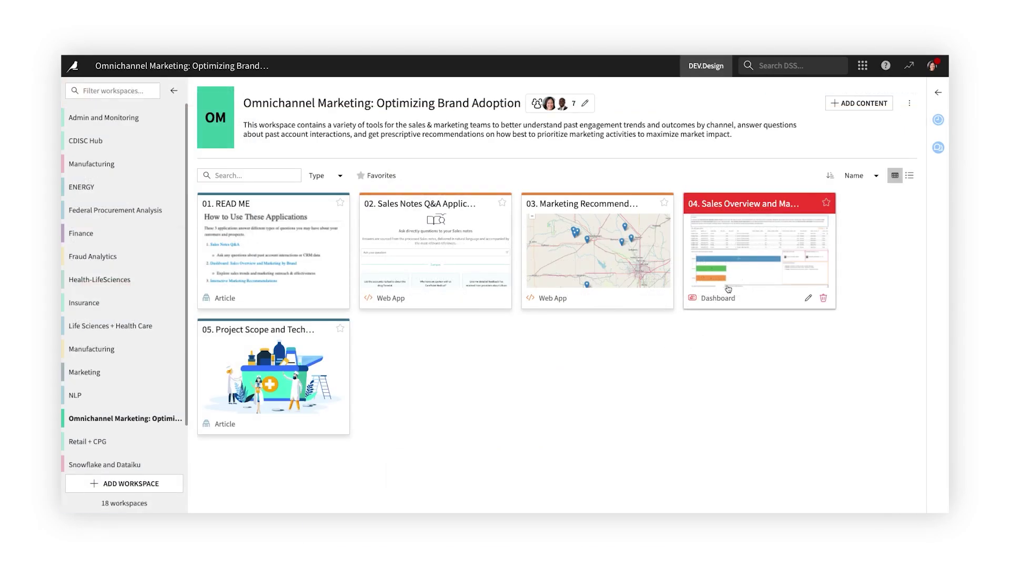
- Open the 04. Sales Overview dashboard and look through its charts
{"action": "left_click", "coordinate": [726, 284]}
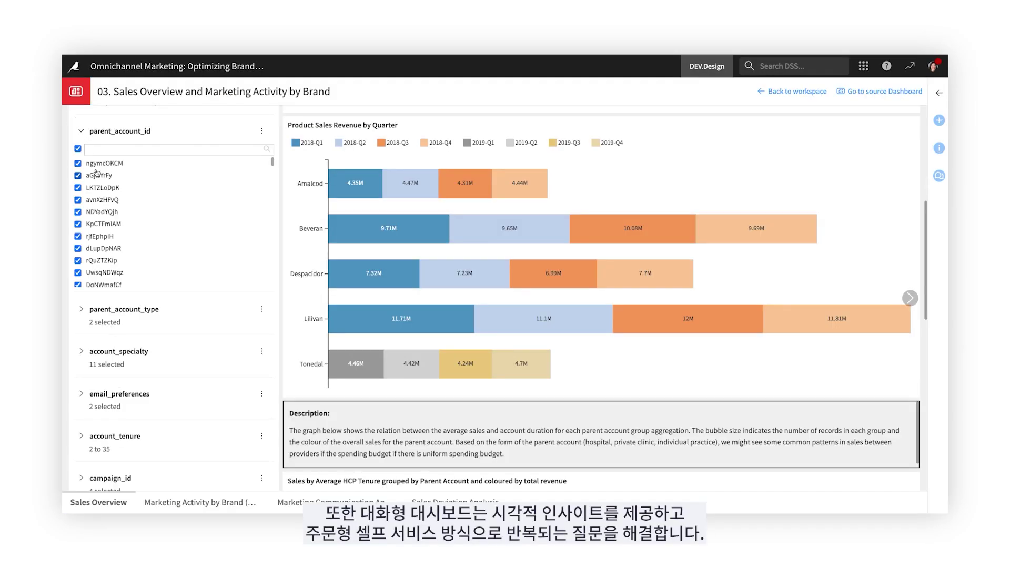
{"action": "mouse_move", "coordinate": [401, 183]}
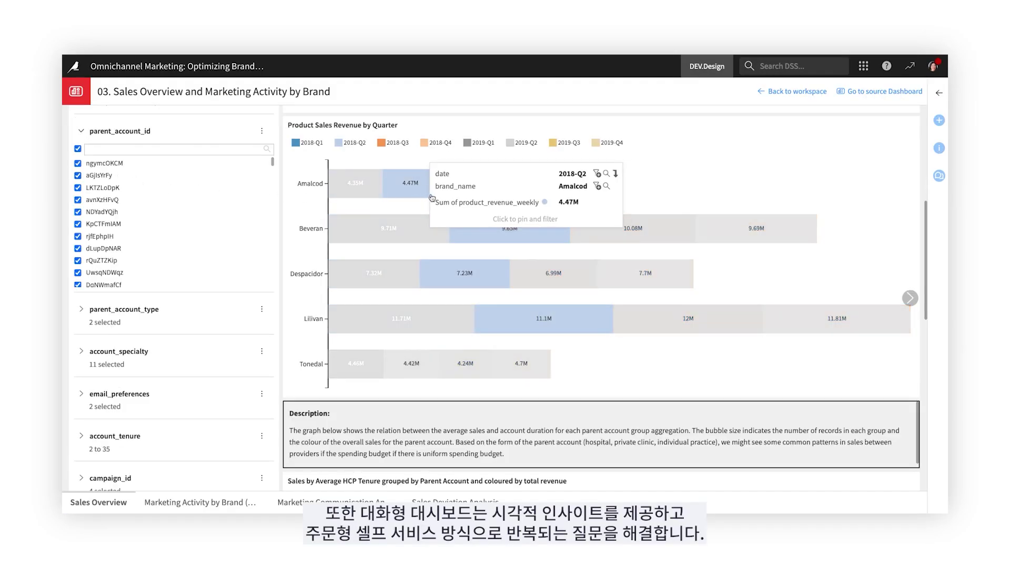
{"action": "left_click_drag", "start_coordinate": [927, 215], "coordinate": [921, 320]}
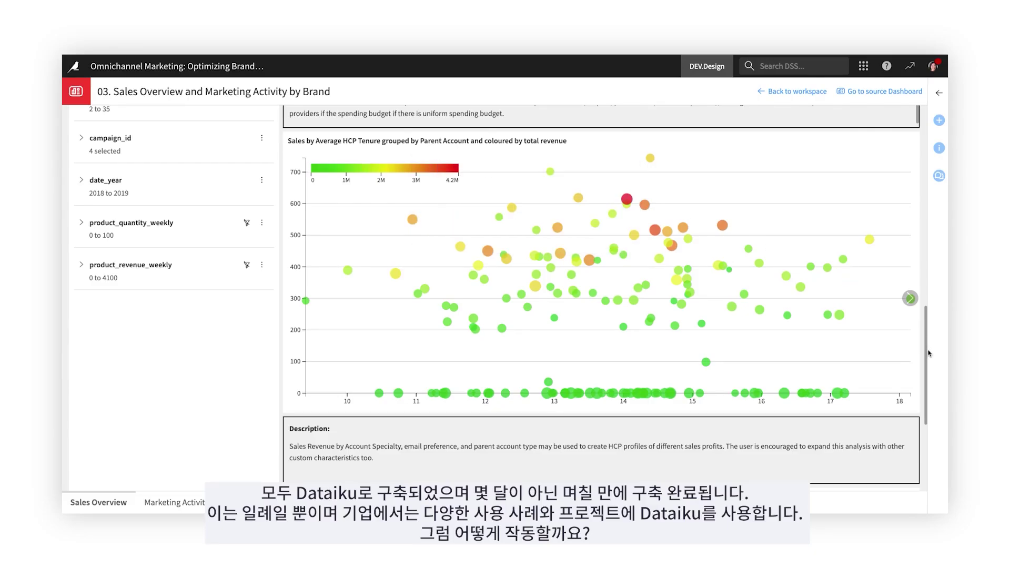
{"action": "left_click_drag", "start_coordinate": [929, 375], "coordinate": [917, 447]}
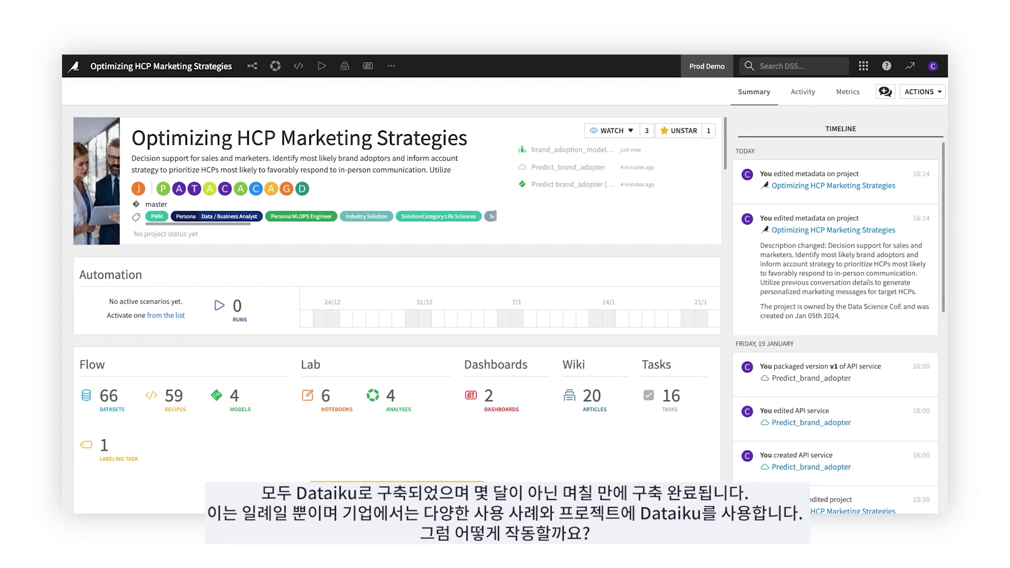
- In Dataiku Govern, review the Qualification step ratings, then the governed projects list
{"action": "left_click", "coordinate": [865, 67]}
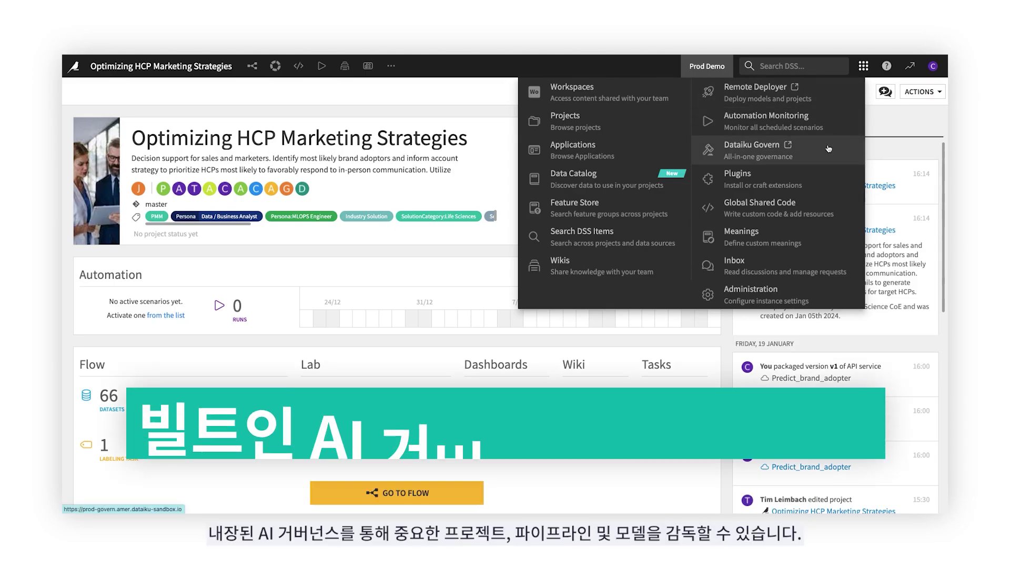
{"action": "left_click", "coordinate": [829, 149]}
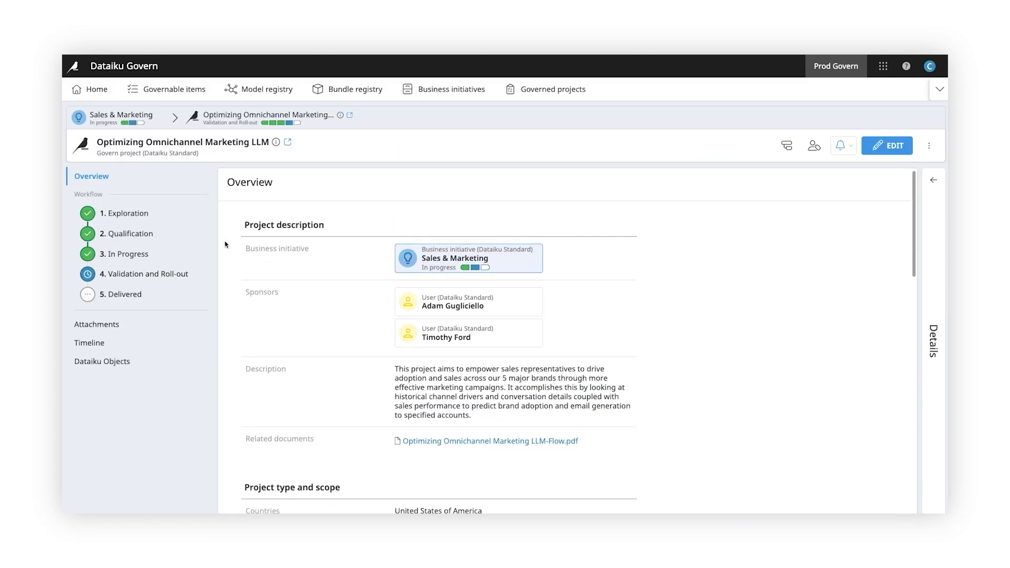
{"action": "scroll", "coordinate": [225, 245], "scroll_direction": "down", "scroll_amount": 1}
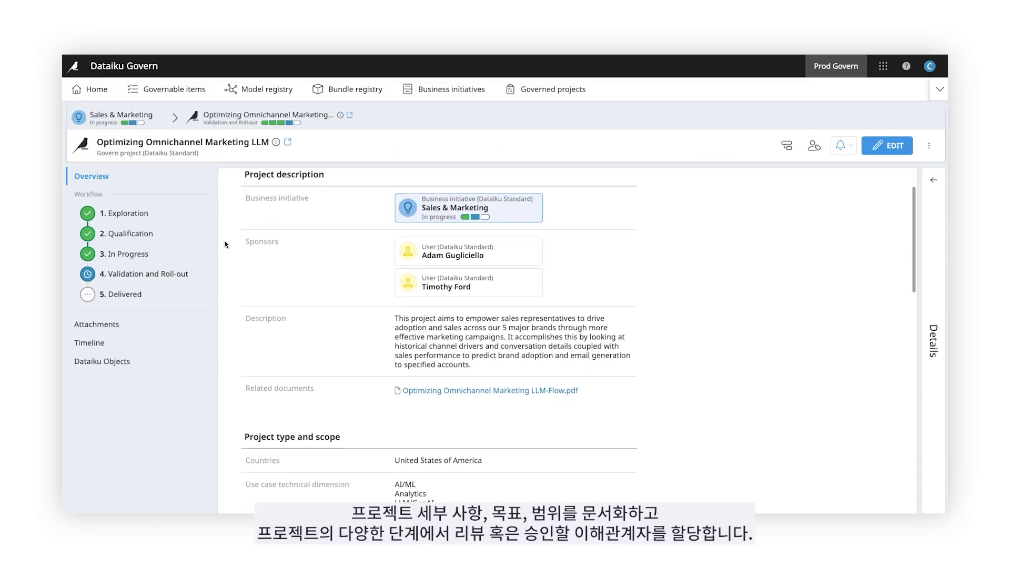
{"action": "scroll", "coordinate": [226, 246], "scroll_direction": "down", "scroll_amount": 1}
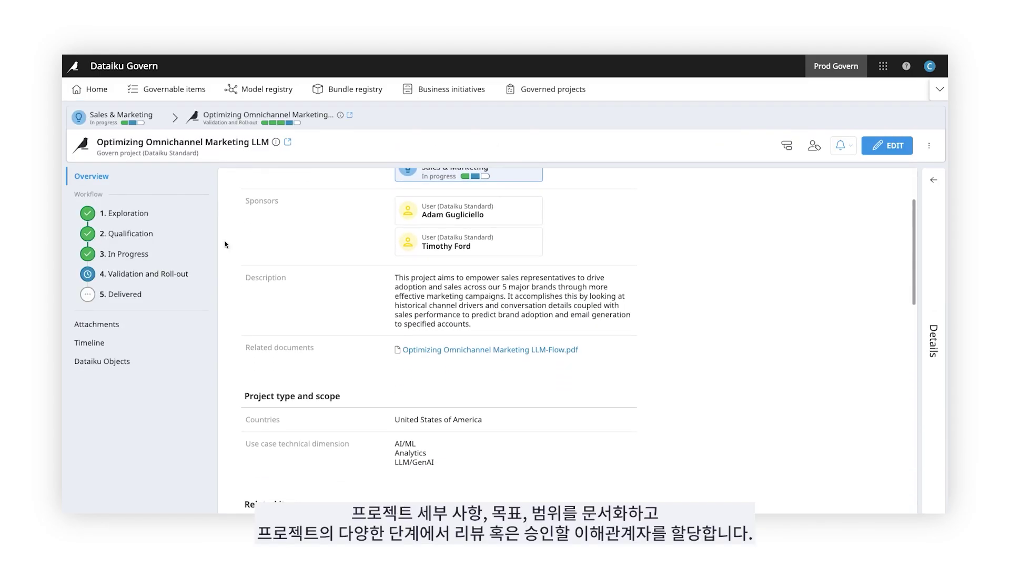
{"action": "scroll", "coordinate": [225, 244], "scroll_direction": "down", "scroll_amount": 2}
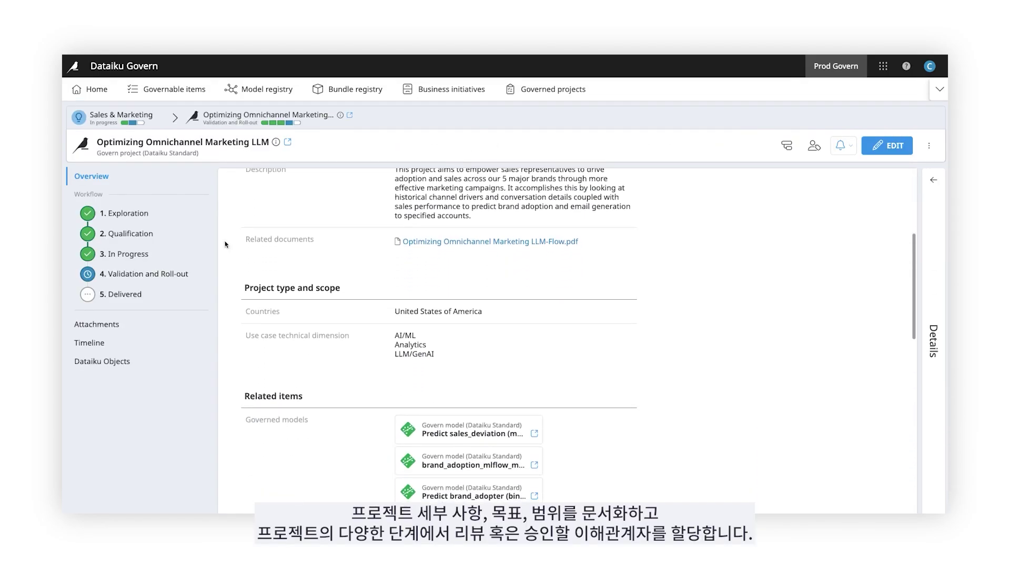
{"action": "scroll", "coordinate": [225, 245], "scroll_direction": "down", "scroll_amount": 3}
{"action": "scroll", "coordinate": [225, 245], "scroll_direction": "down", "scroll_amount": 2}
{"action": "scroll", "coordinate": [224, 244], "scroll_direction": "down", "scroll_amount": 4}
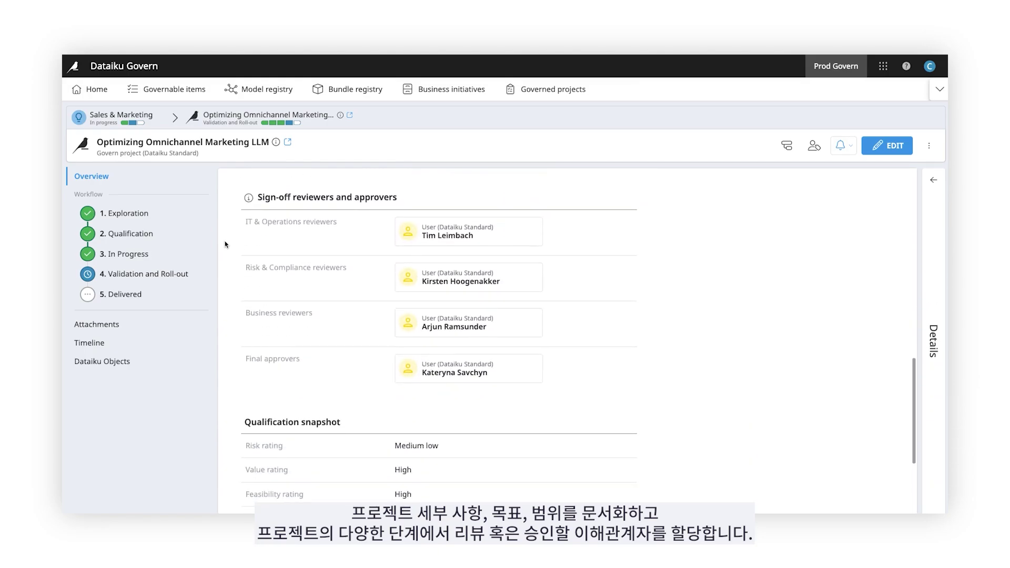
{"action": "scroll", "coordinate": [225, 244], "scroll_direction": "down", "scroll_amount": 3}
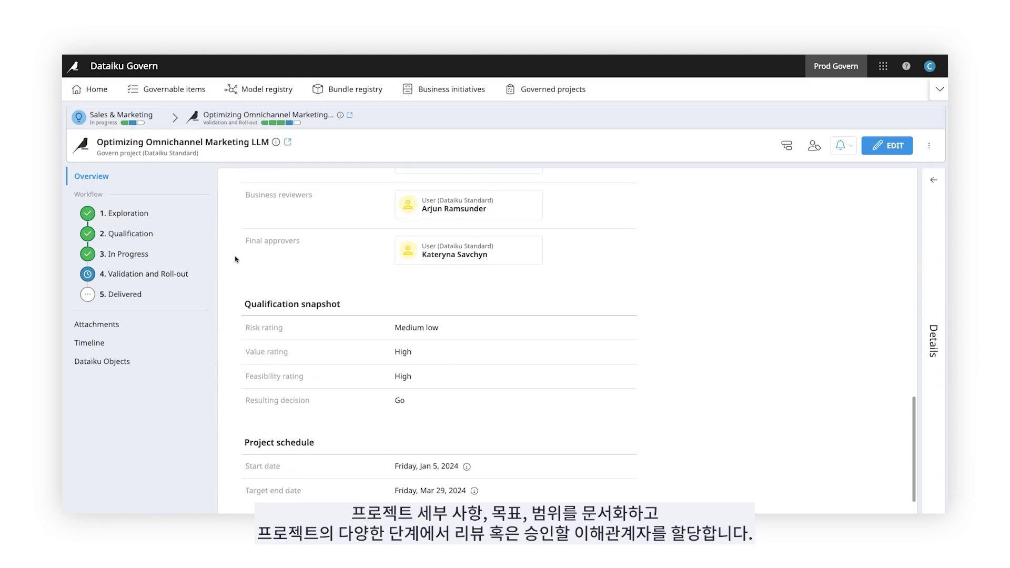
{"action": "left_click", "coordinate": [130, 234]}
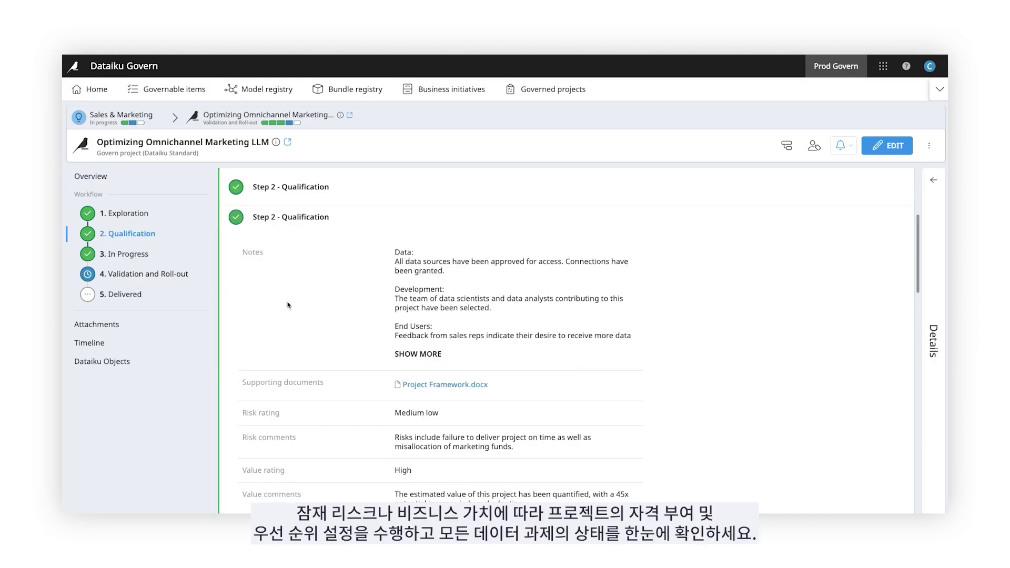
{"action": "scroll", "coordinate": [288, 304], "scroll_direction": "down", "scroll_amount": 1}
{"action": "scroll", "coordinate": [288, 305], "scroll_direction": "down", "scroll_amount": 1}
{"action": "scroll", "coordinate": [287, 305], "scroll_direction": "down", "scroll_amount": 1}
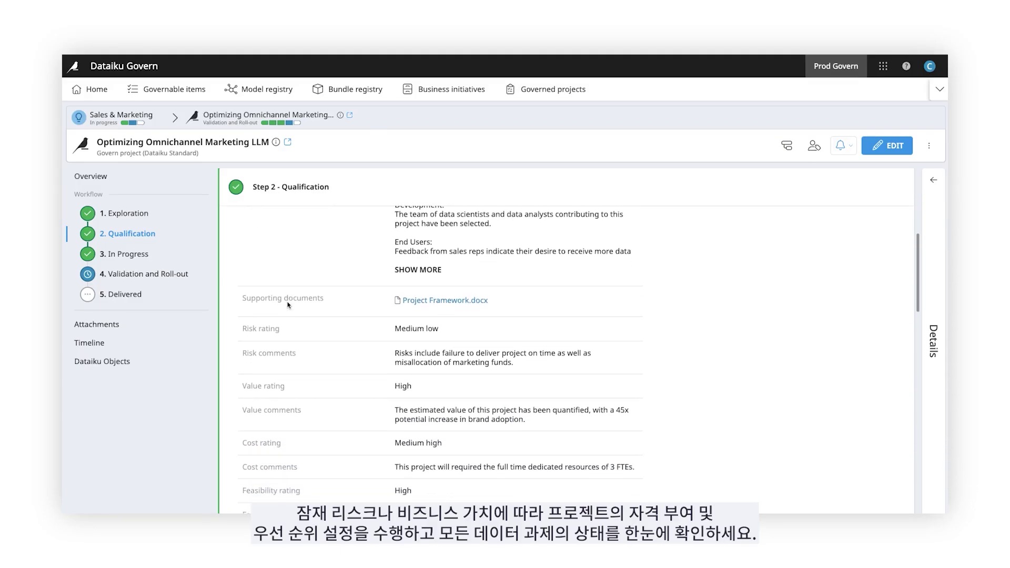
{"action": "scroll", "coordinate": [288, 305], "scroll_direction": "down", "scroll_amount": 1}
{"action": "scroll", "coordinate": [287, 306], "scroll_direction": "down", "scroll_amount": 1}
{"action": "left_click", "coordinate": [534, 89]}
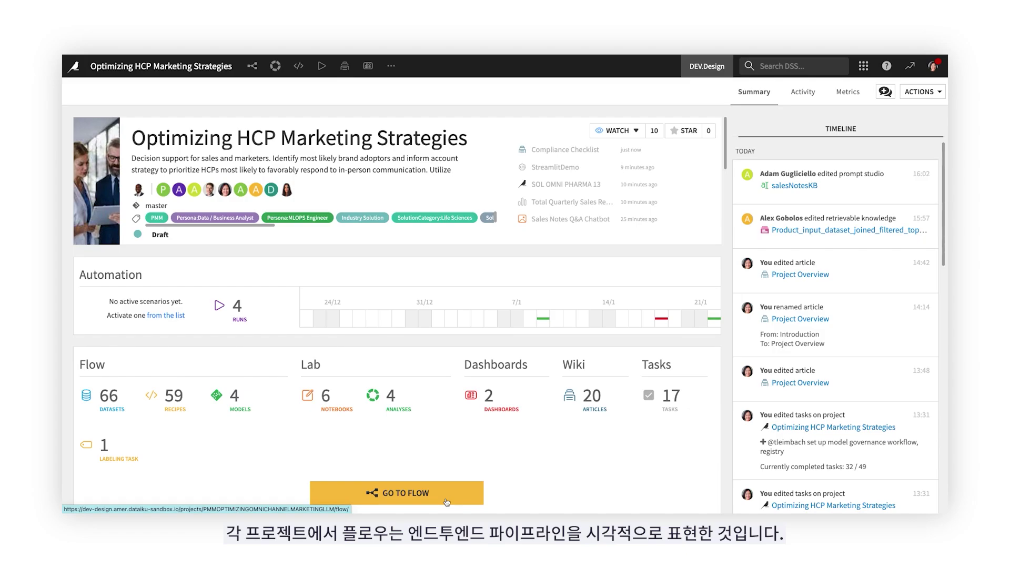
- Pan the project Flow across its zones, including Brand Adoption Modeling and the purple and red zones
{"action": "left_click", "coordinate": [447, 503]}
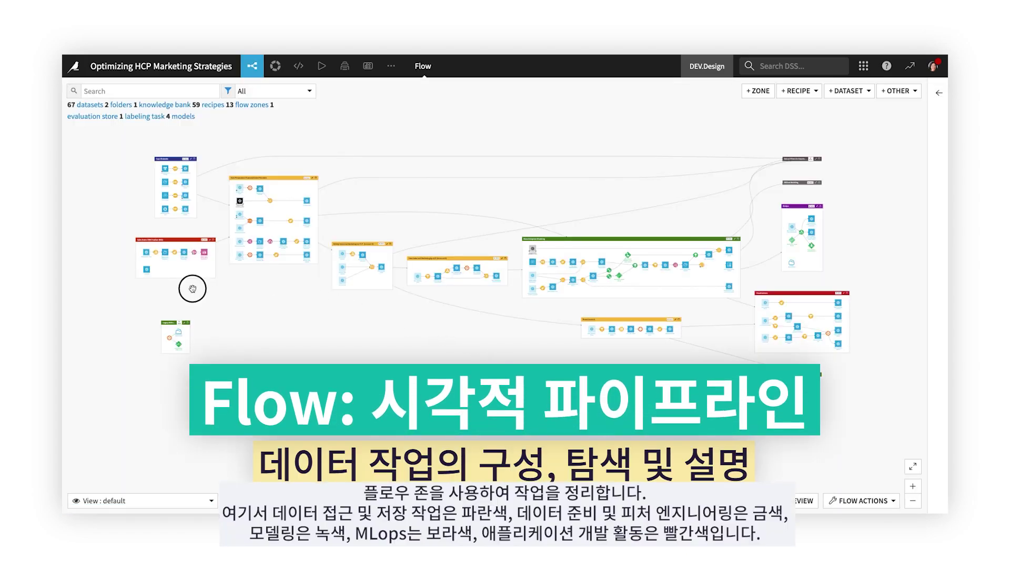
{"action": "left_click_drag", "start_coordinate": [192, 289], "coordinate": [294, 388]}
{"action": "scroll", "coordinate": [273, 325], "scroll_direction": "up", "scroll_amount": 2}
{"action": "scroll", "coordinate": [273, 325], "scroll_direction": "up", "scroll_amount": 2}
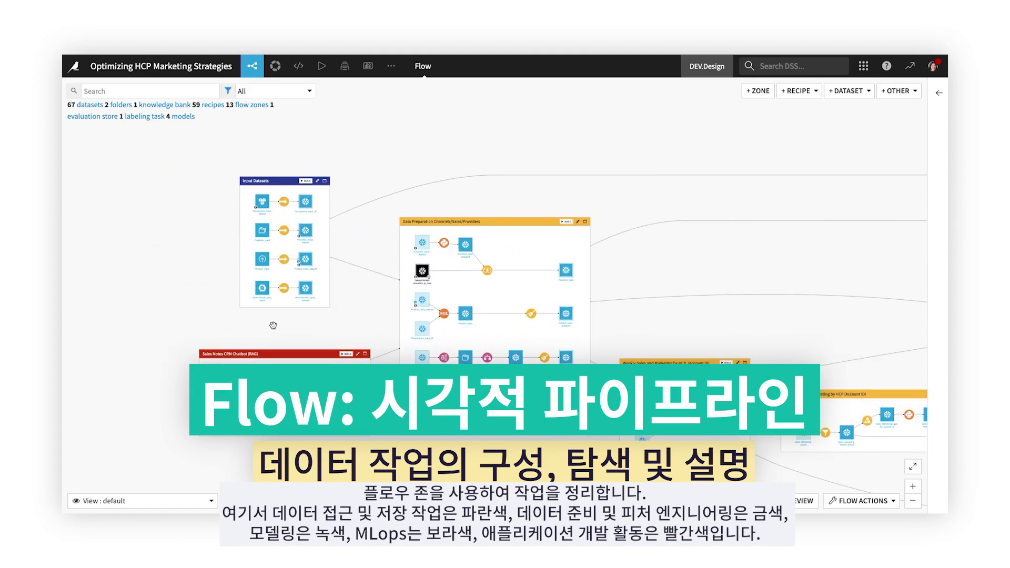
{"action": "scroll", "coordinate": [273, 325], "scroll_direction": "up", "scroll_amount": 2}
{"action": "scroll", "coordinate": [273, 327], "scroll_direction": "up", "scroll_amount": 1}
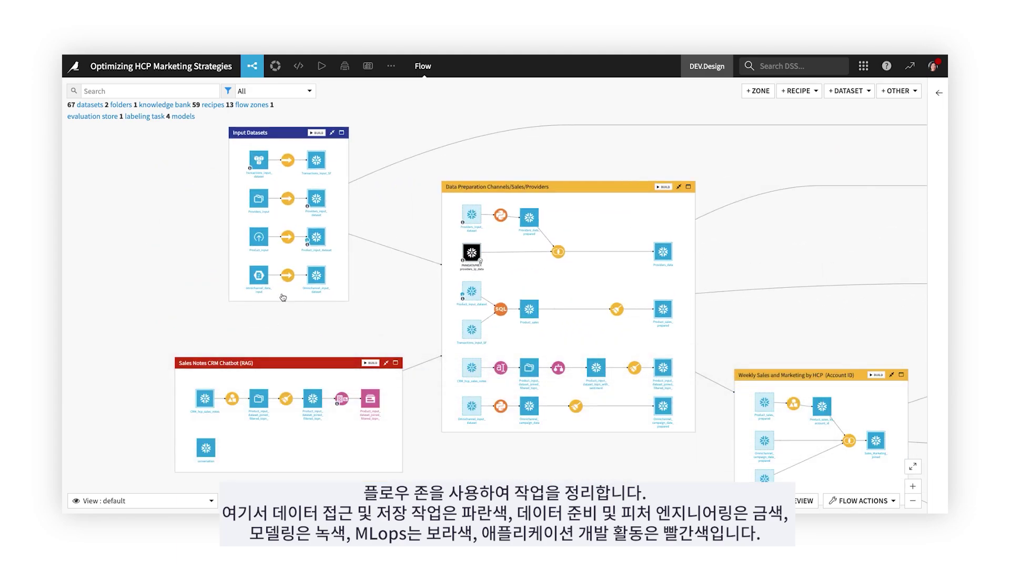
{"action": "scroll", "coordinate": [485, 429], "scroll_direction": "down", "scroll_amount": 2}
{"action": "left_click_drag", "start_coordinate": [837, 401], "coordinate": [444, 250]}
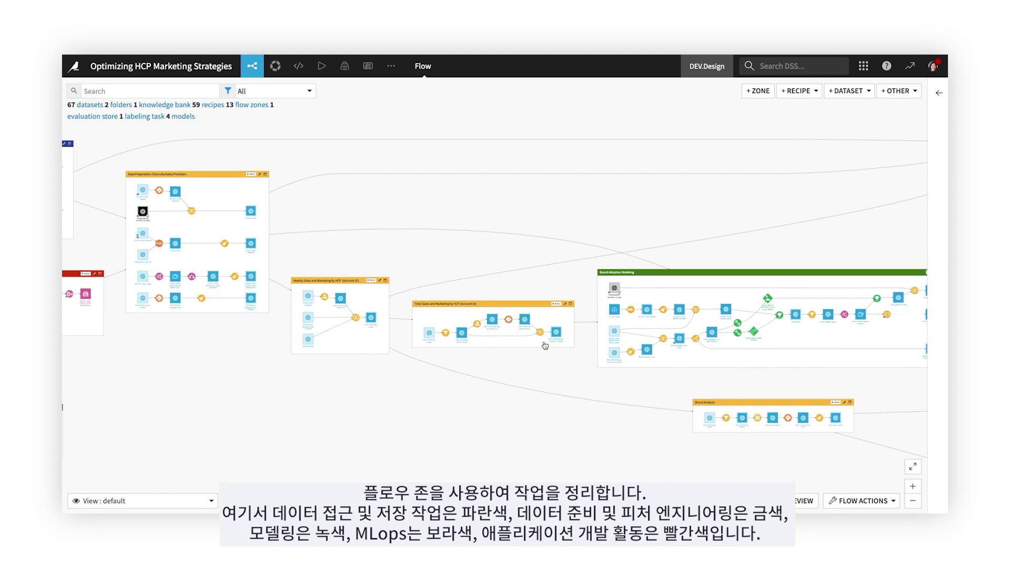
{"action": "scroll", "coordinate": [798, 377], "scroll_direction": "down", "scroll_amount": 1}
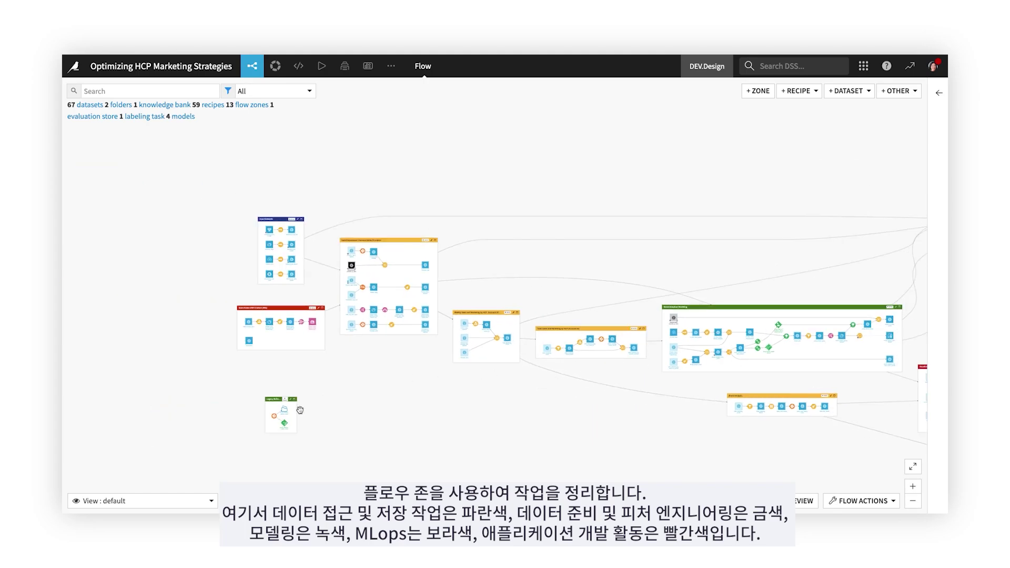
{"action": "left_click_drag", "start_coordinate": [703, 386], "coordinate": [529, 392]}
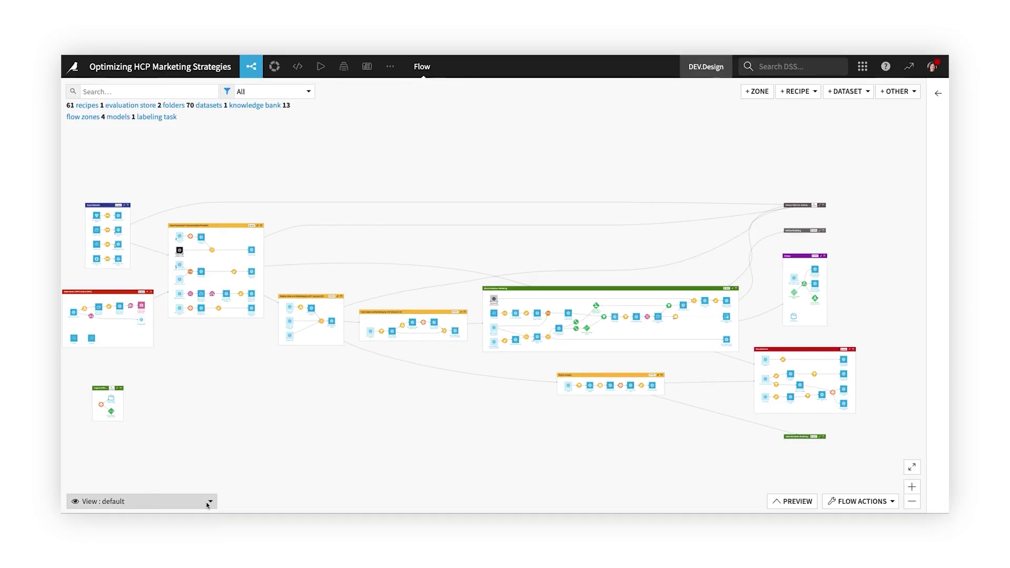
- Switch the Flow view to Creation and display it by creating user
{"action": "left_click", "coordinate": [160, 501]}
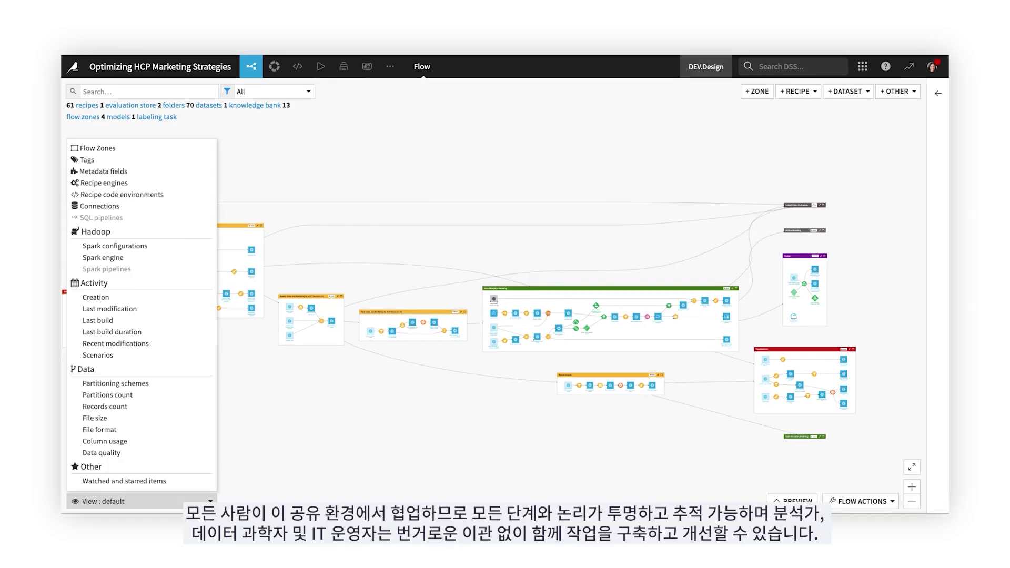
{"action": "left_click", "coordinate": [99, 297]}
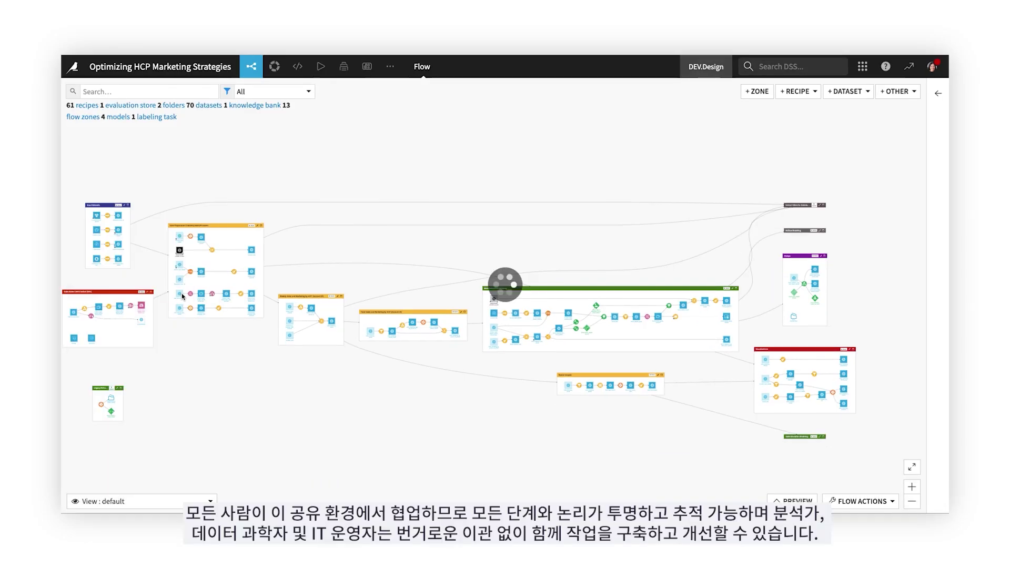
{"action": "left_click", "coordinate": [190, 486]}
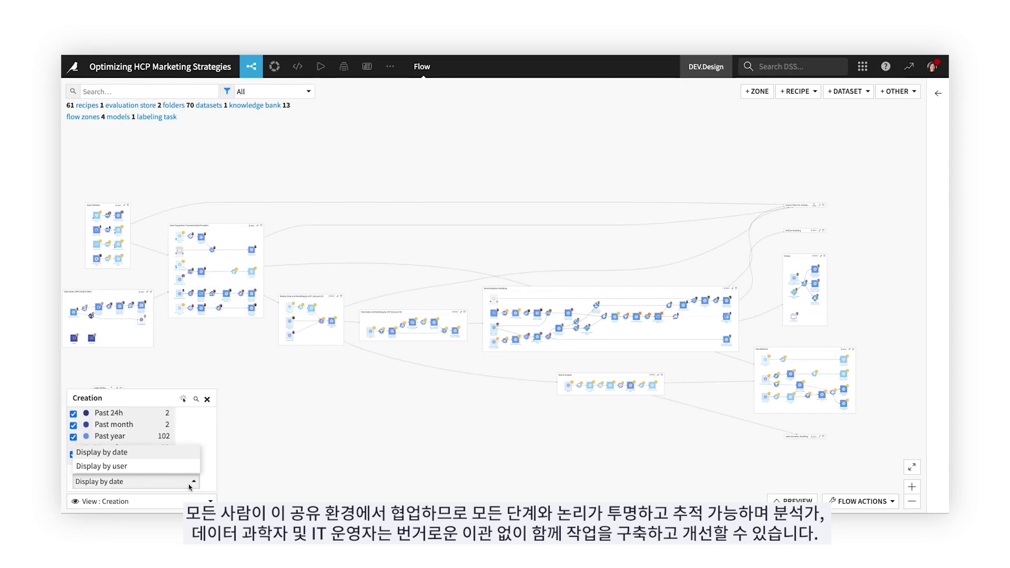
{"action": "left_click", "coordinate": [190, 468]}
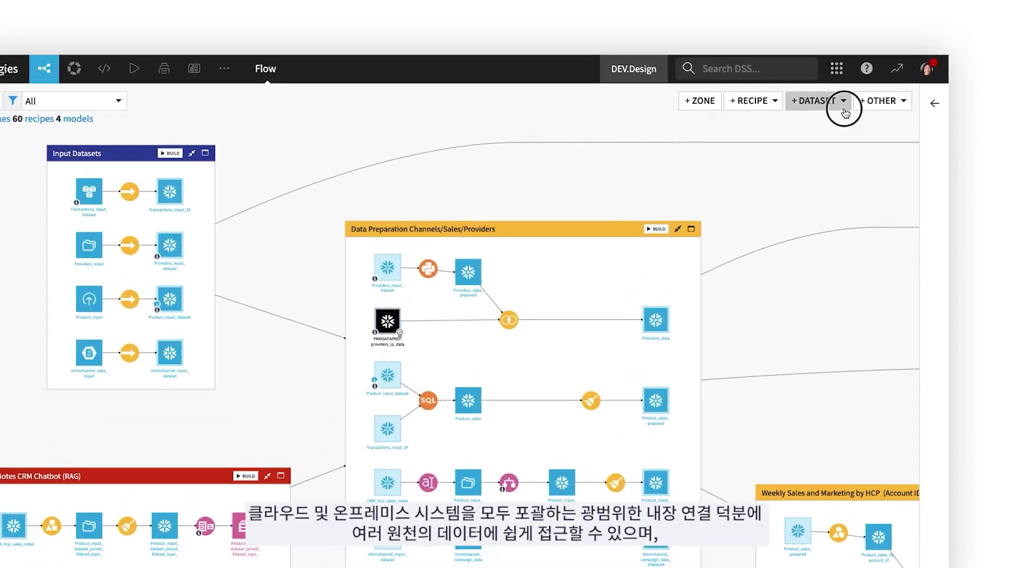
{"action": "left_click", "coordinate": [866, 91]}
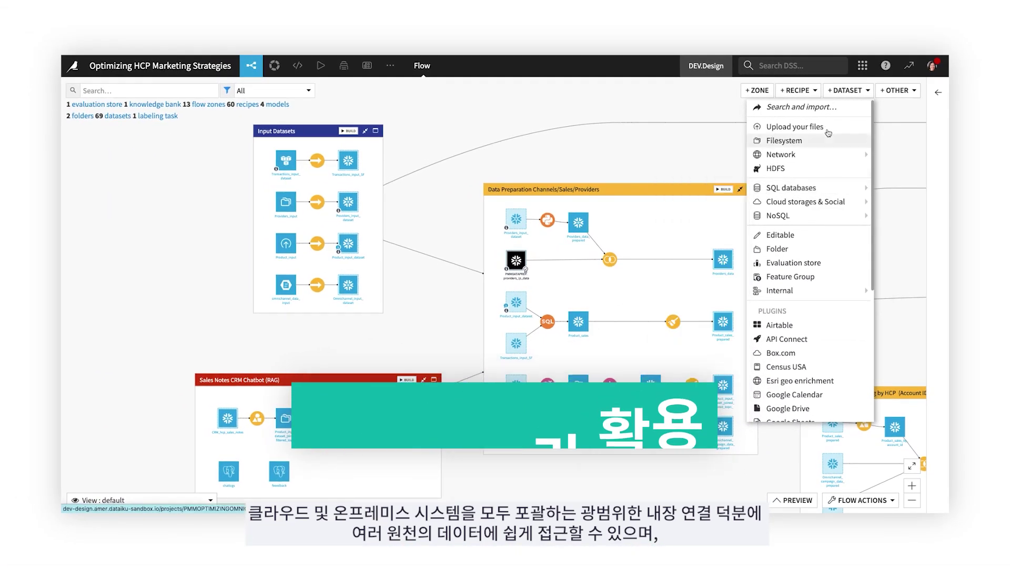
{"action": "left_click", "coordinate": [862, 67]}
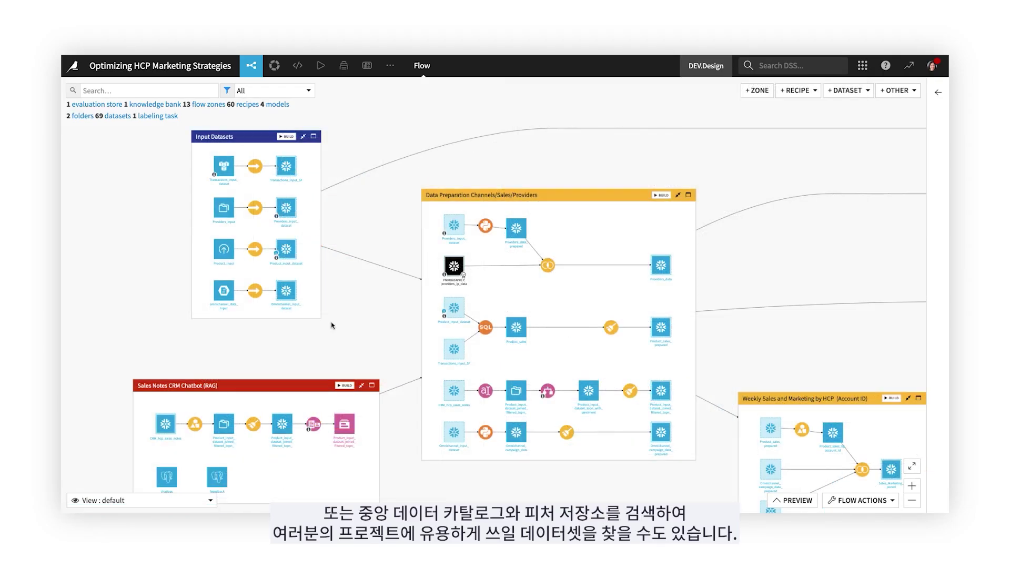
- Quick-profile Omnichannel_input_dataset's columns and analyze webcall_avg_time_min statistics
{"action": "left_click", "coordinate": [286, 292]}
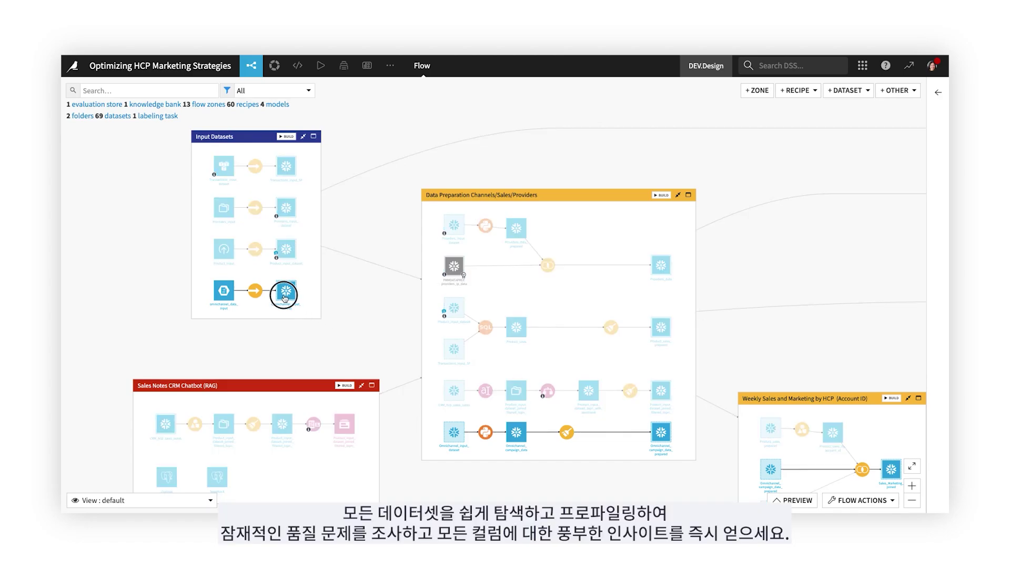
{"action": "left_click", "coordinate": [874, 118]}
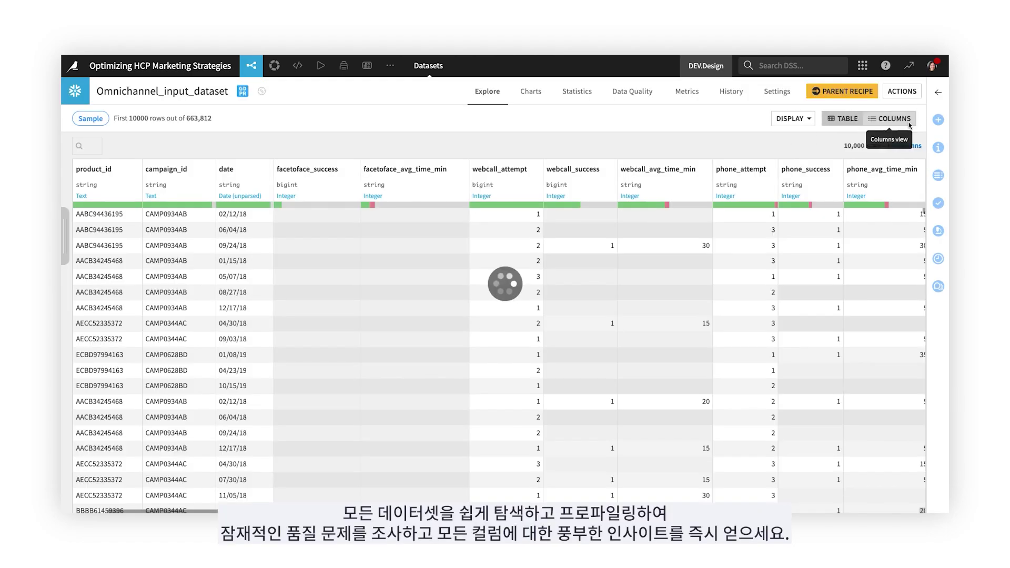
{"action": "scroll", "coordinate": [837, 316], "scroll_direction": "down", "scroll_amount": 2}
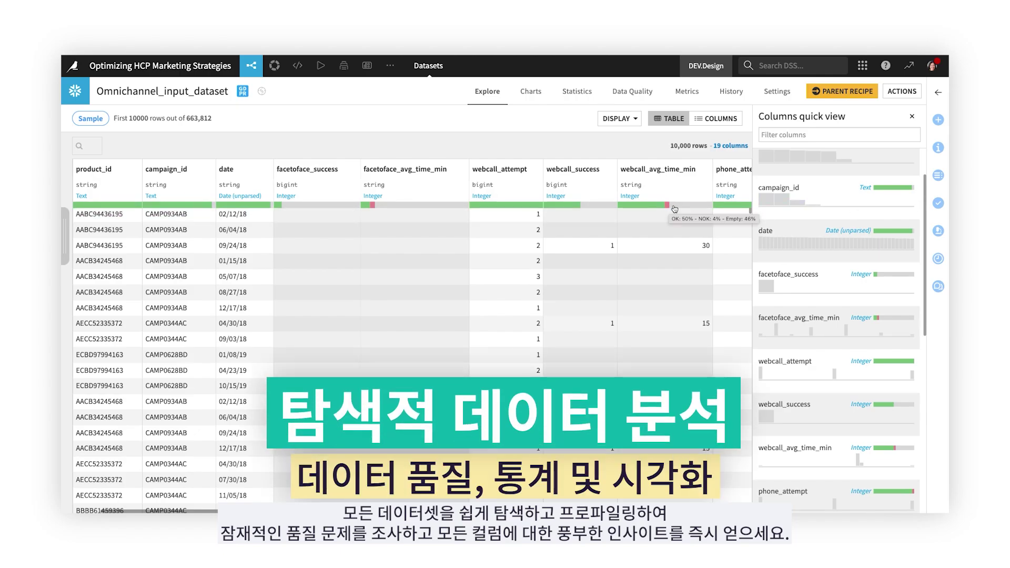
{"action": "left_click", "coordinate": [705, 169]}
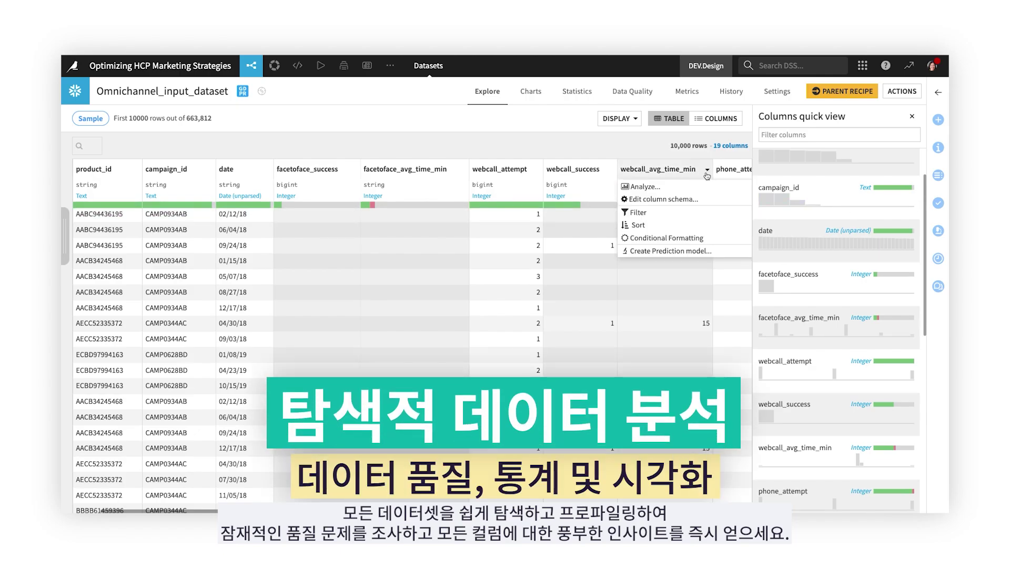
{"action": "left_click", "coordinate": [704, 189]}
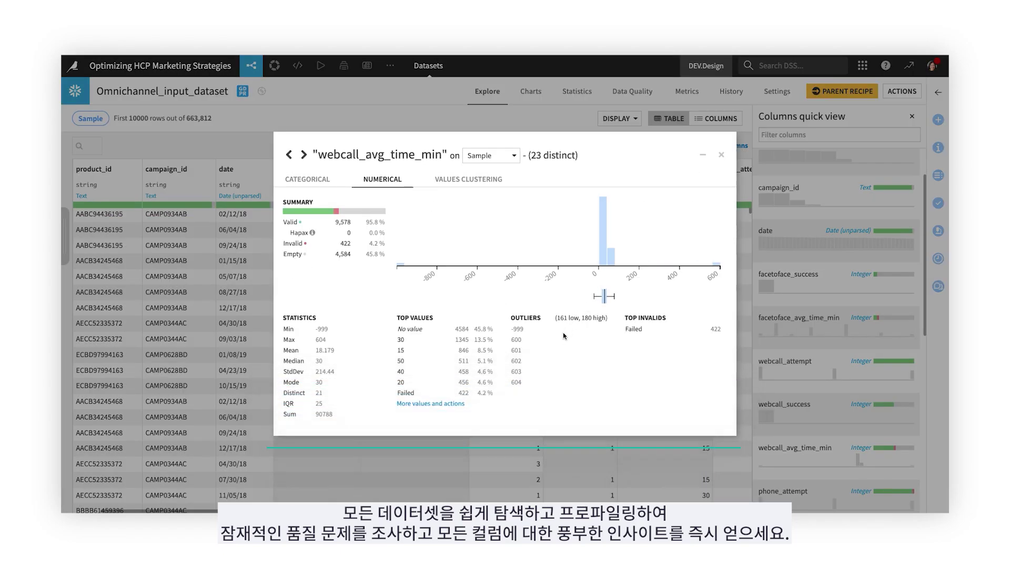
{"action": "left_click", "coordinate": [723, 155]}
- View the call-attempts Sankey and stacked phone call time charts, and check the chart types
{"action": "left_click", "coordinate": [531, 91]}
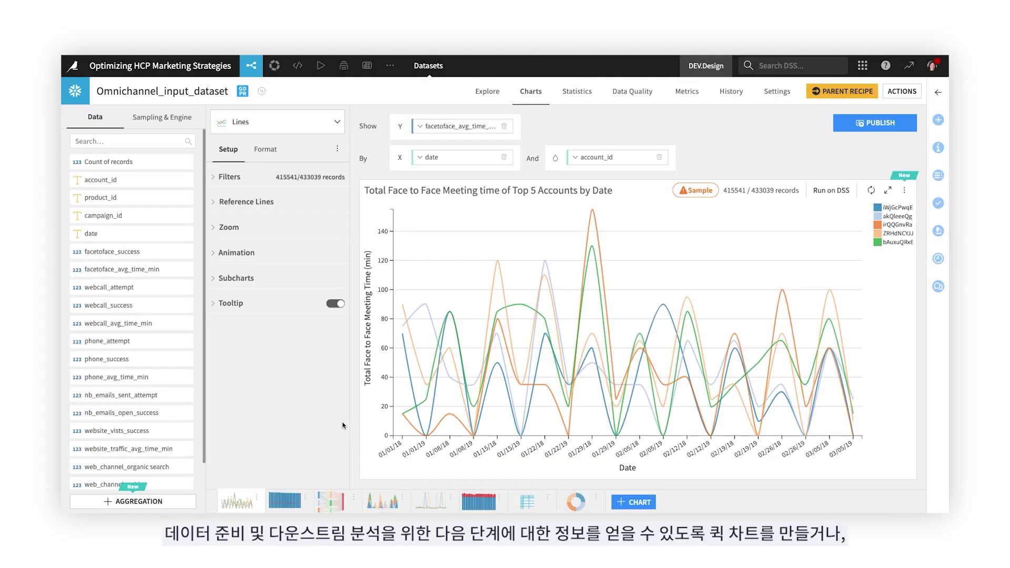
{"action": "left_click", "coordinate": [331, 505]}
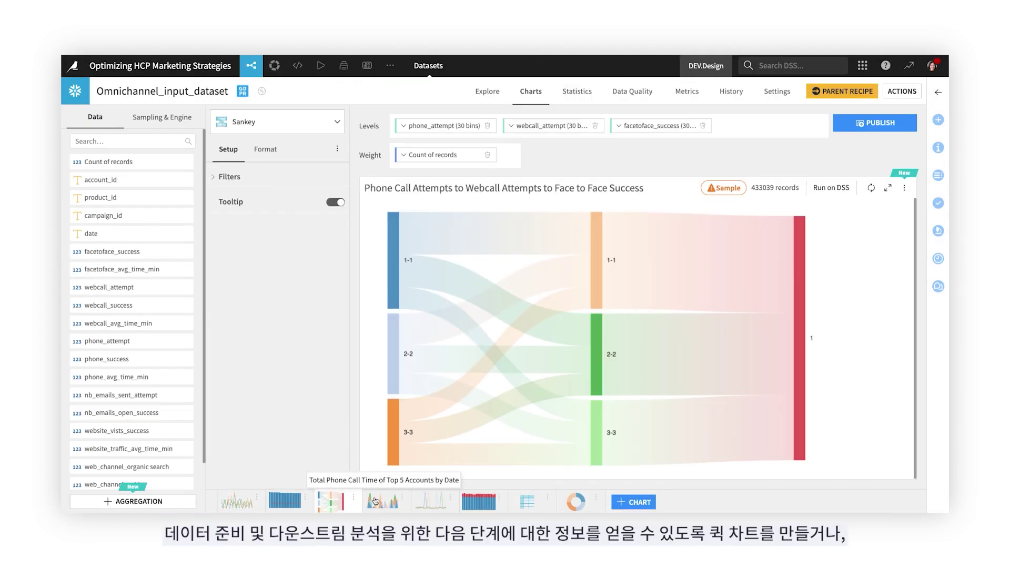
{"action": "left_click", "coordinate": [377, 502]}
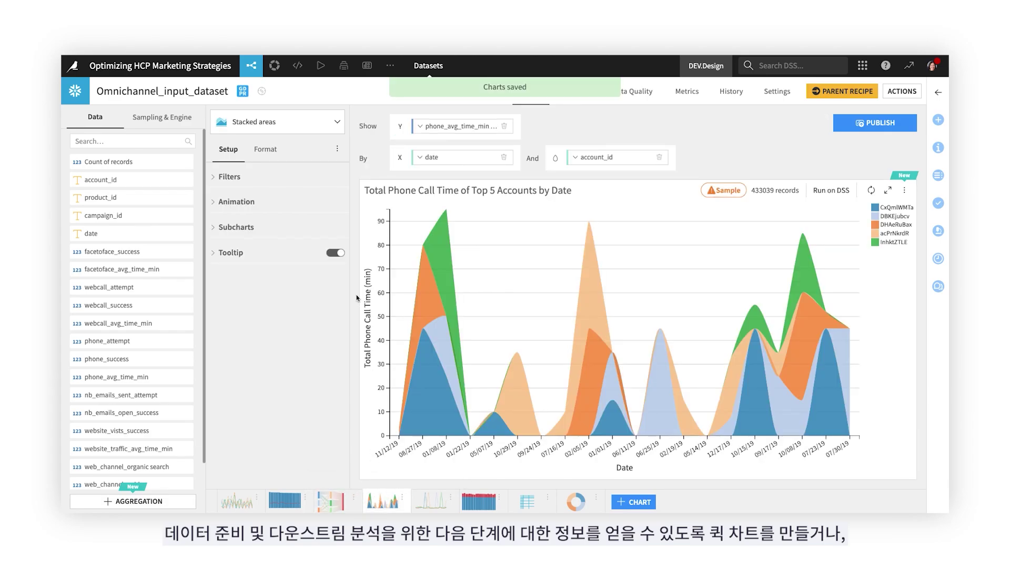
{"action": "left_click", "coordinate": [337, 123]}
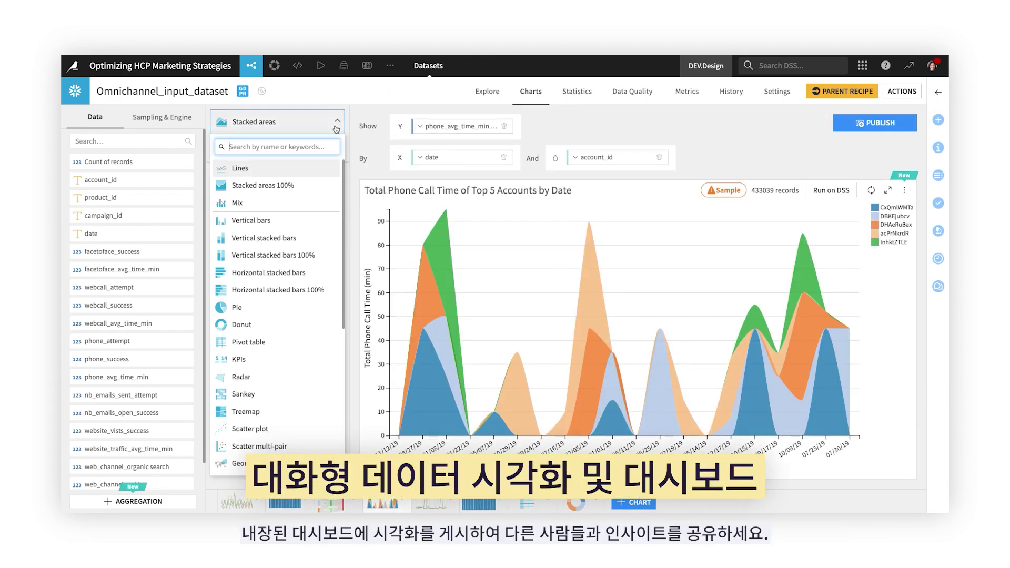
{"action": "left_click", "coordinate": [336, 123]}
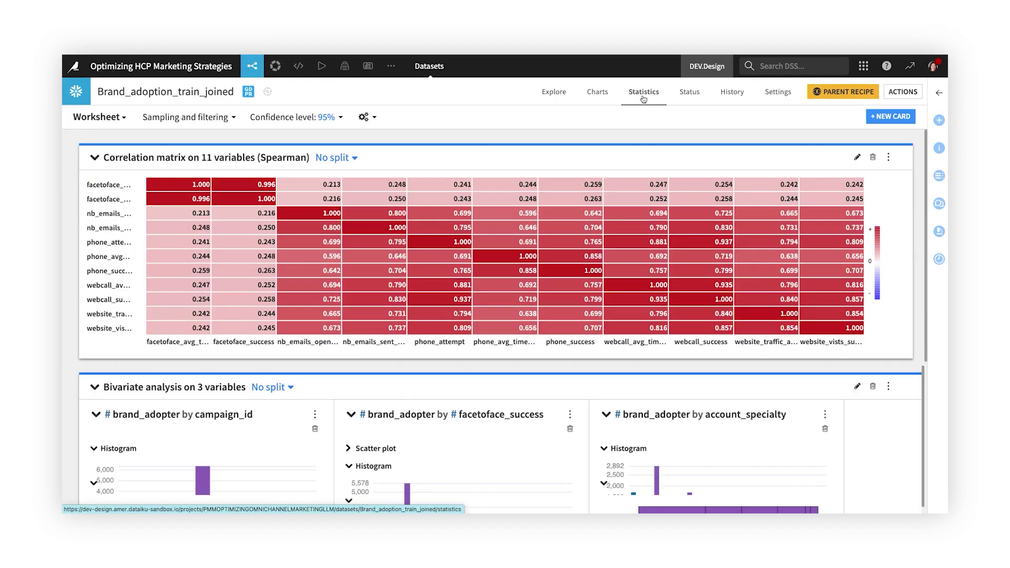
- Add automatically suggested analysis cards for brand_adopter and webcall_avg_time_min
{"action": "left_click", "coordinate": [873, 119]}
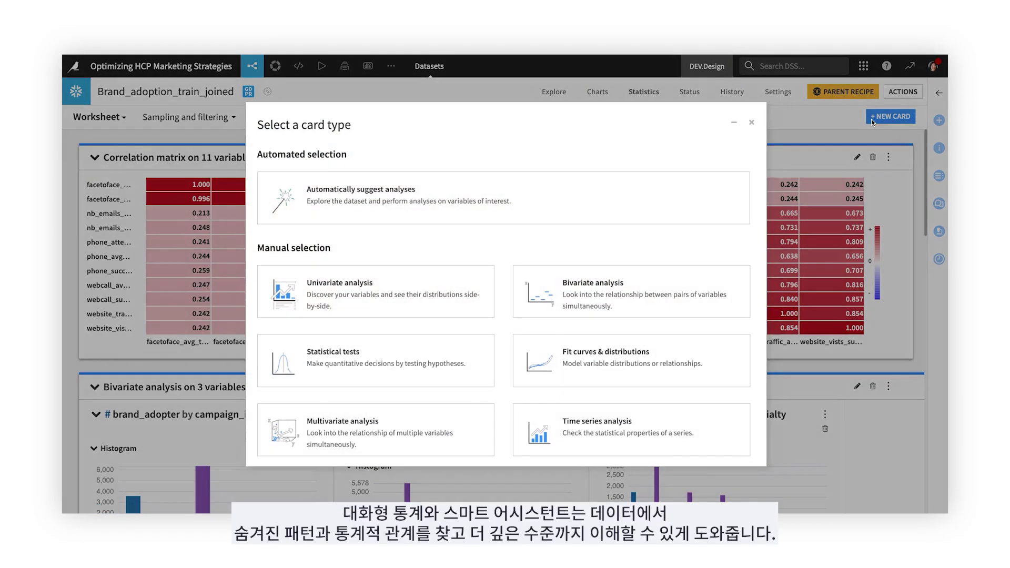
{"action": "left_click", "coordinate": [300, 185]}
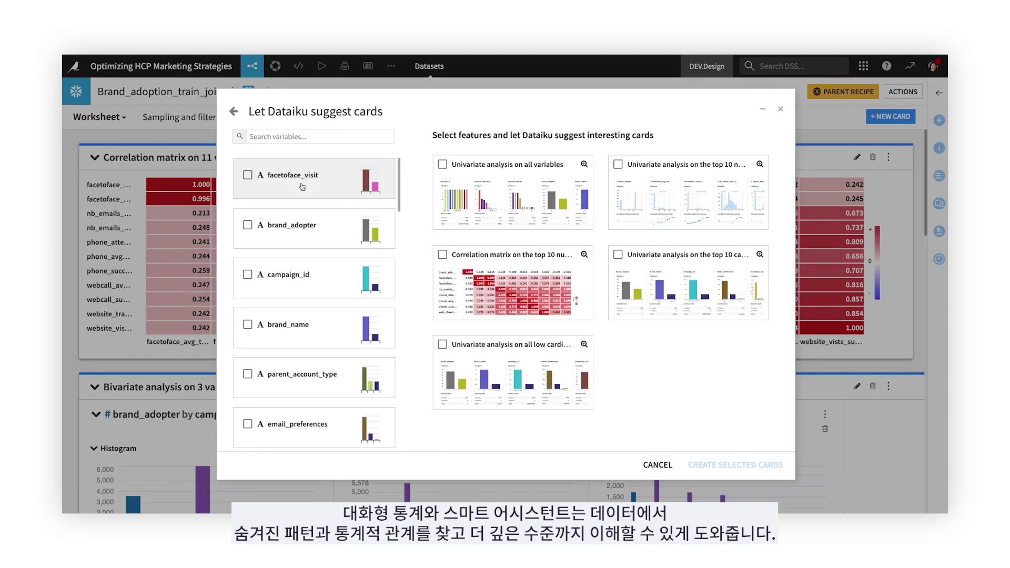
{"action": "left_click", "coordinate": [247, 225]}
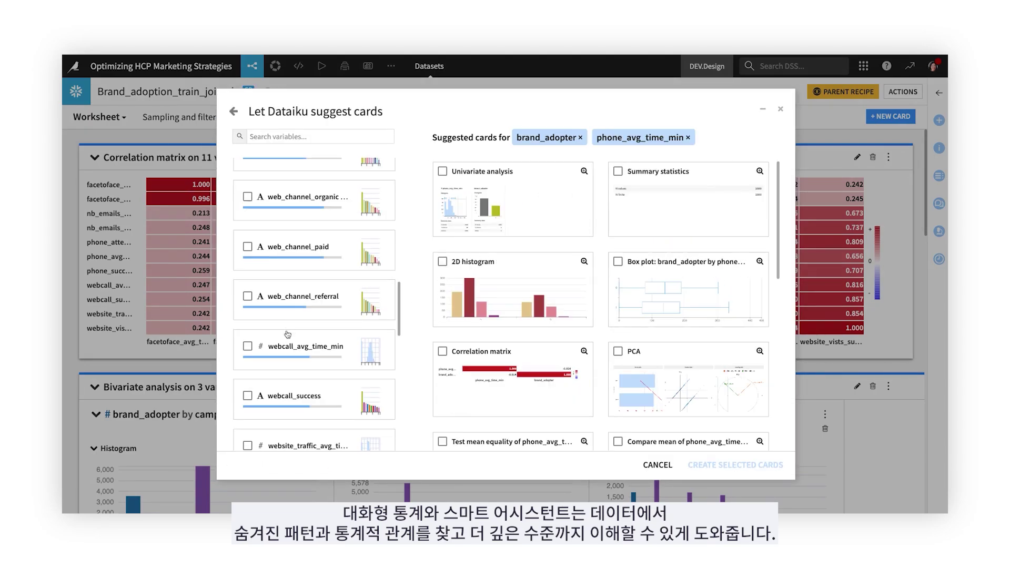
{"action": "left_click", "coordinate": [248, 347]}
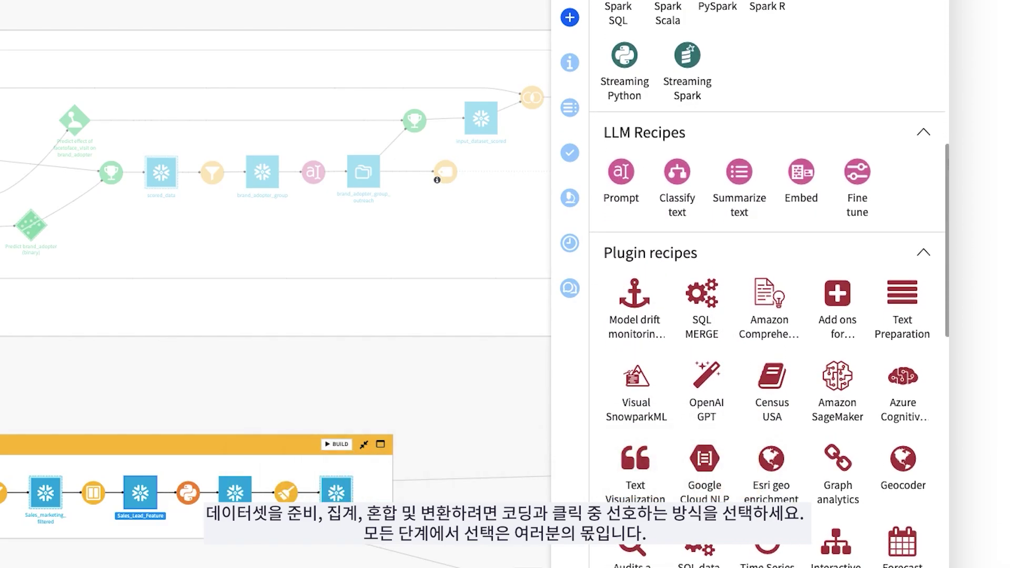
- Open the Brand Analysis zone's discussions and details, and expand its full description
{"action": "left_click", "coordinate": [411, 528]}
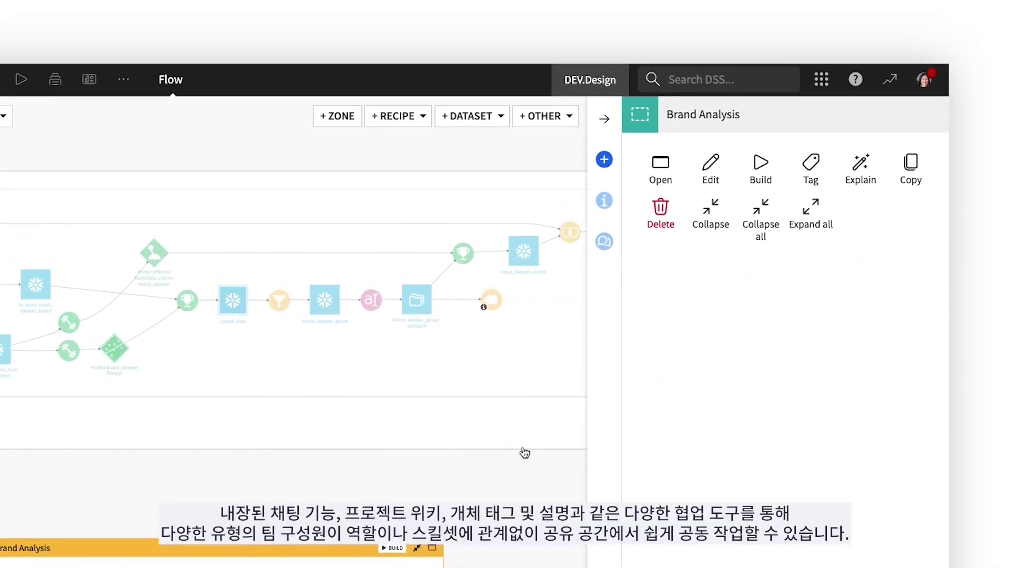
{"action": "left_click", "coordinate": [603, 243]}
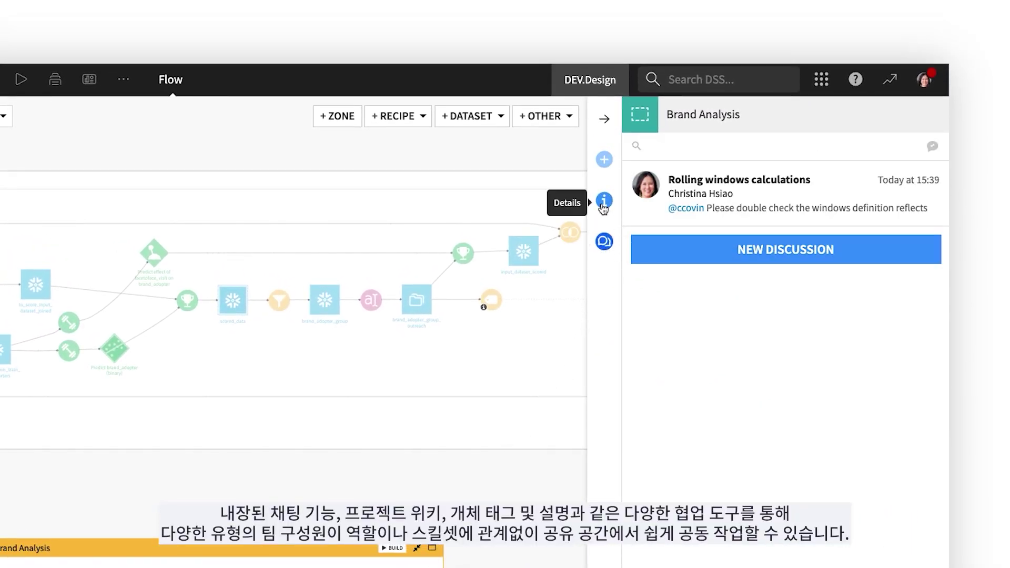
{"action": "left_click", "coordinate": [604, 202]}
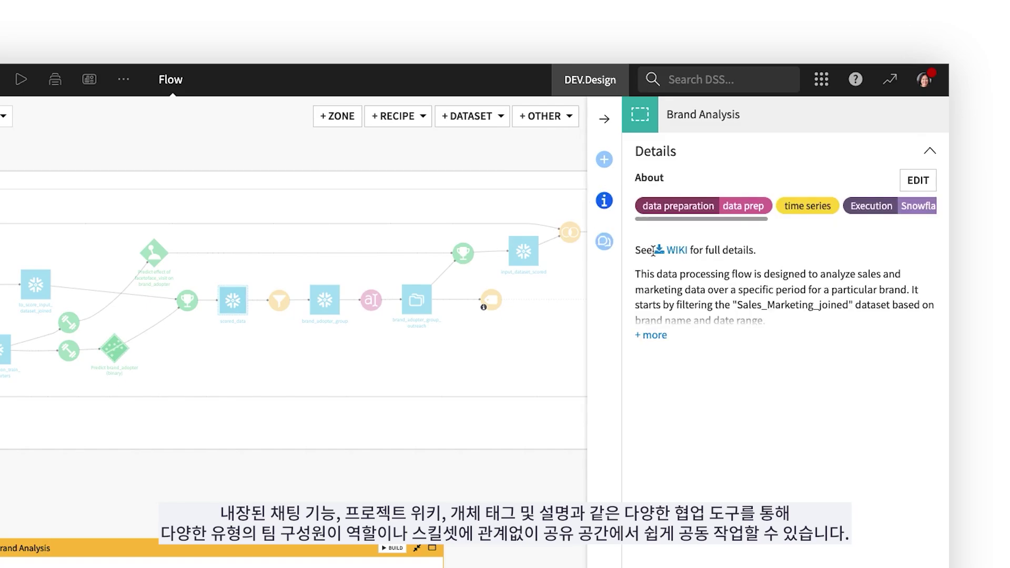
{"action": "left_click", "coordinate": [647, 337]}
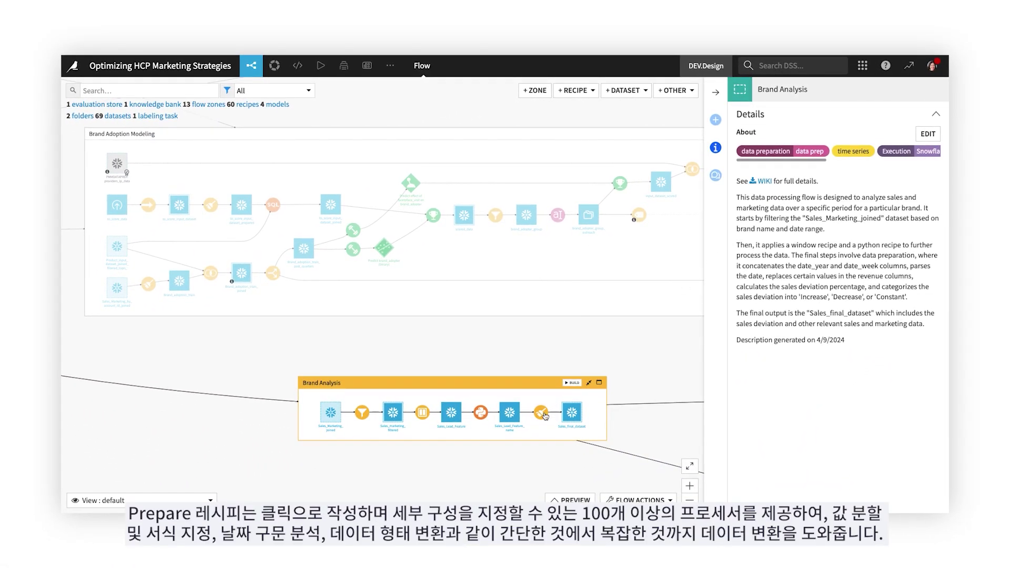
- Open the compute_Sales_final_dataset Prepare recipe and browse the Strings, Split / Extract and Dates processors
{"action": "double_click", "coordinate": [545, 416]}
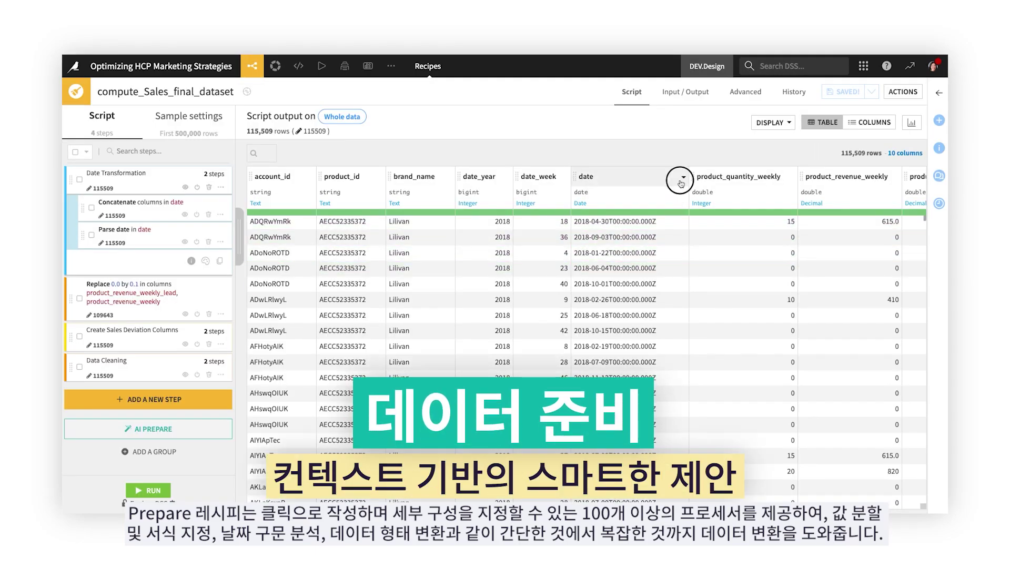
{"action": "left_click", "coordinate": [684, 180]}
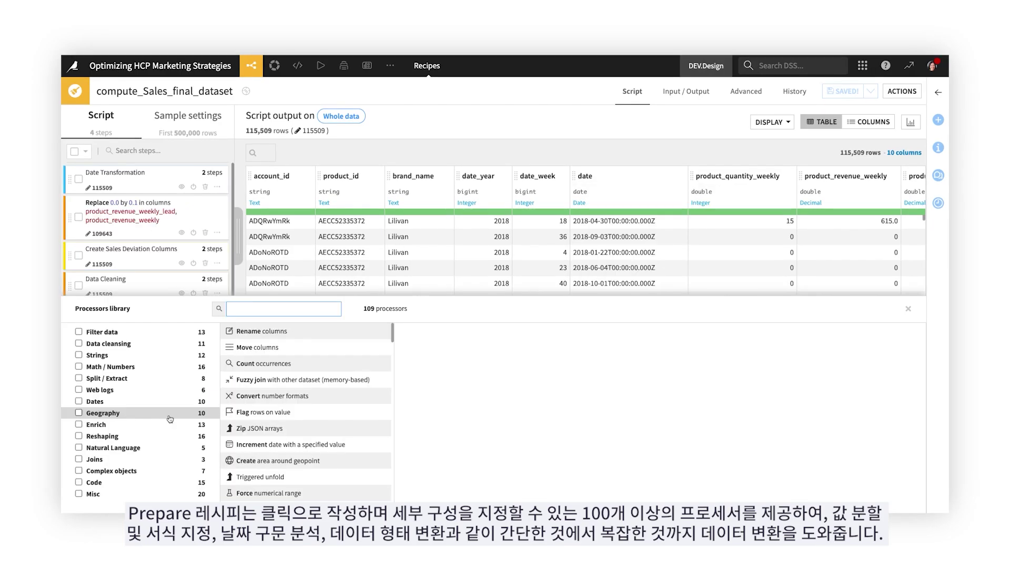
{"action": "left_click", "coordinate": [172, 400]}
{"action": "left_click", "coordinate": [173, 354]}
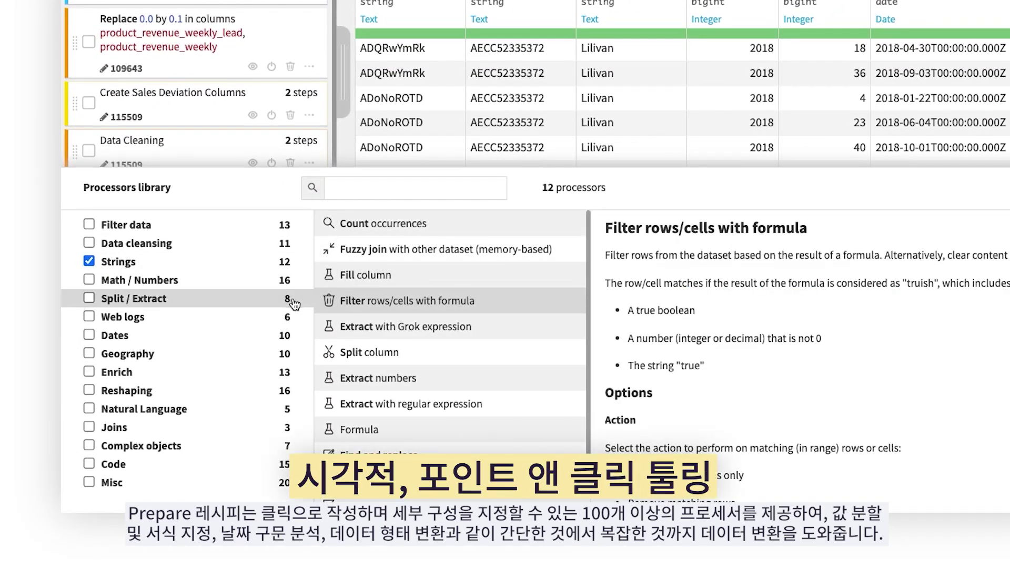
{"action": "left_click", "coordinate": [275, 304]}
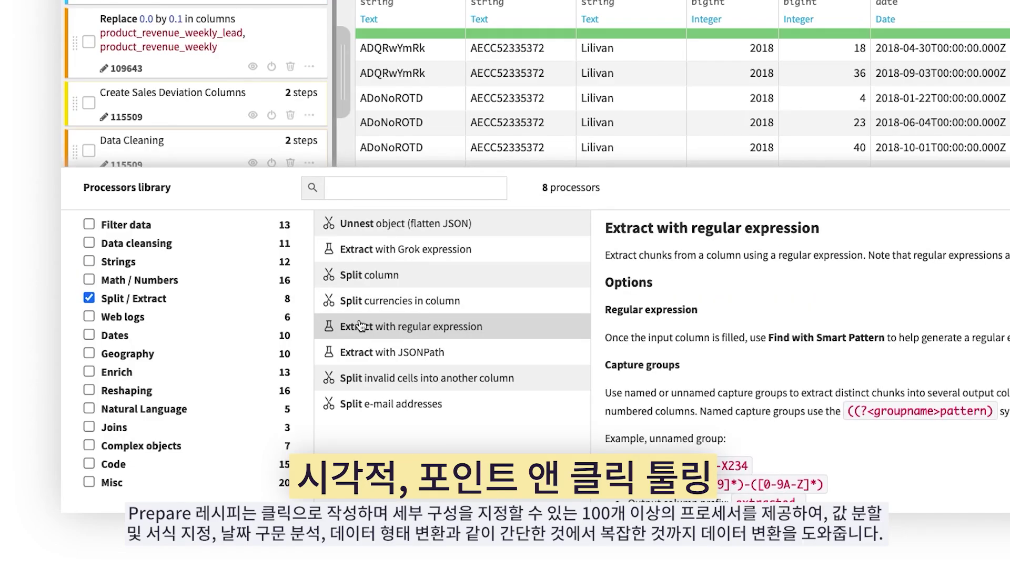
{"action": "left_click", "coordinate": [272, 335]}
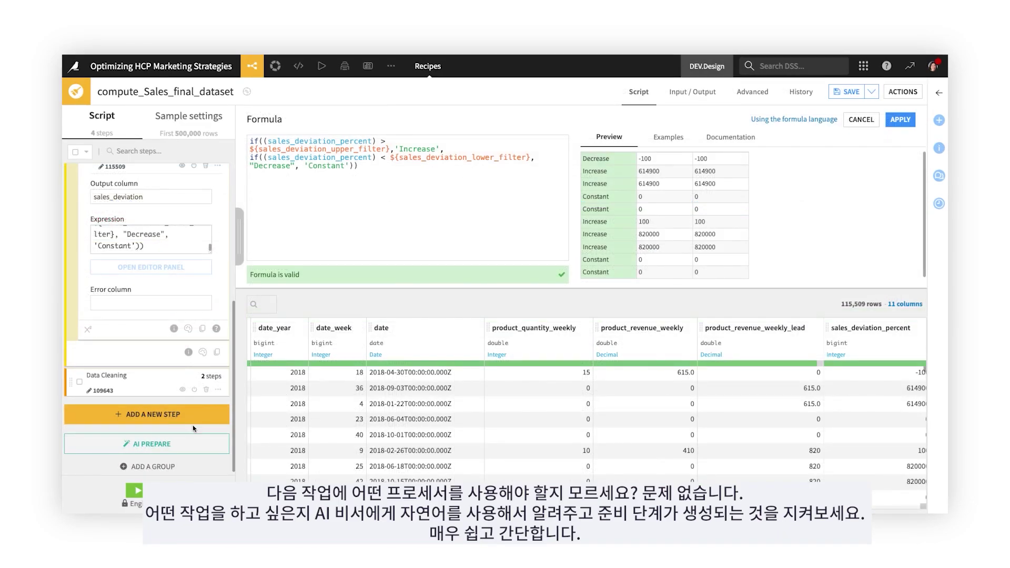
- Generate an AI Prepare step that creates deviation_binned, then inspect its output column and formula
{"action": "left_click", "coordinate": [197, 443]}
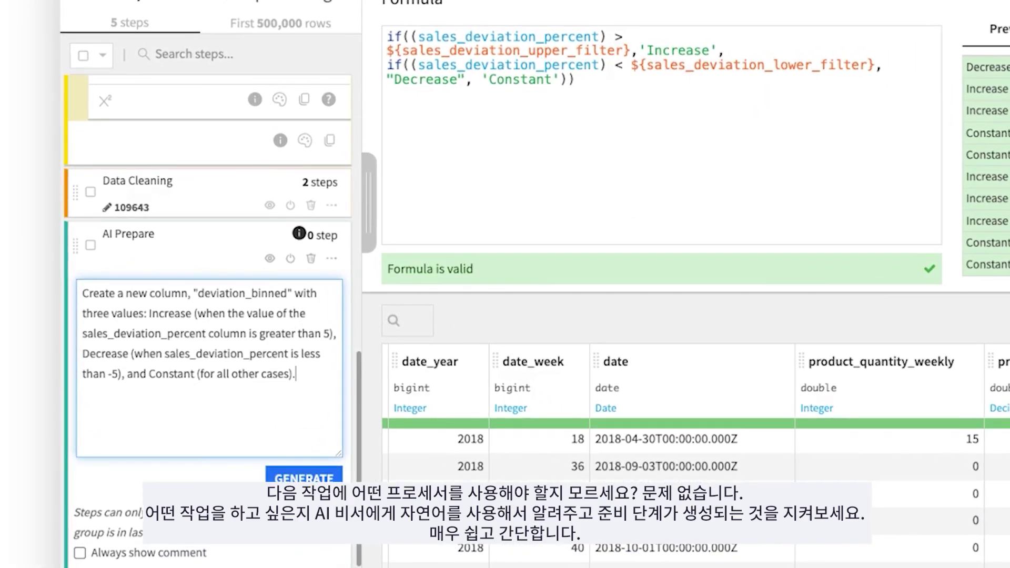
{"action": "left_click", "coordinate": [304, 477]}
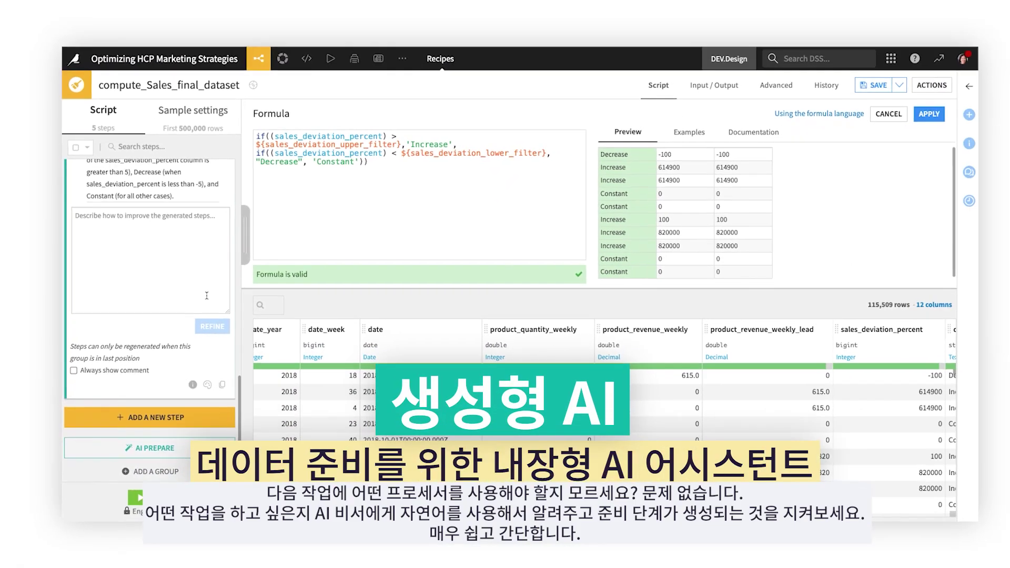
{"action": "scroll", "coordinate": [202, 295], "scroll_direction": "up", "scroll_amount": 1}
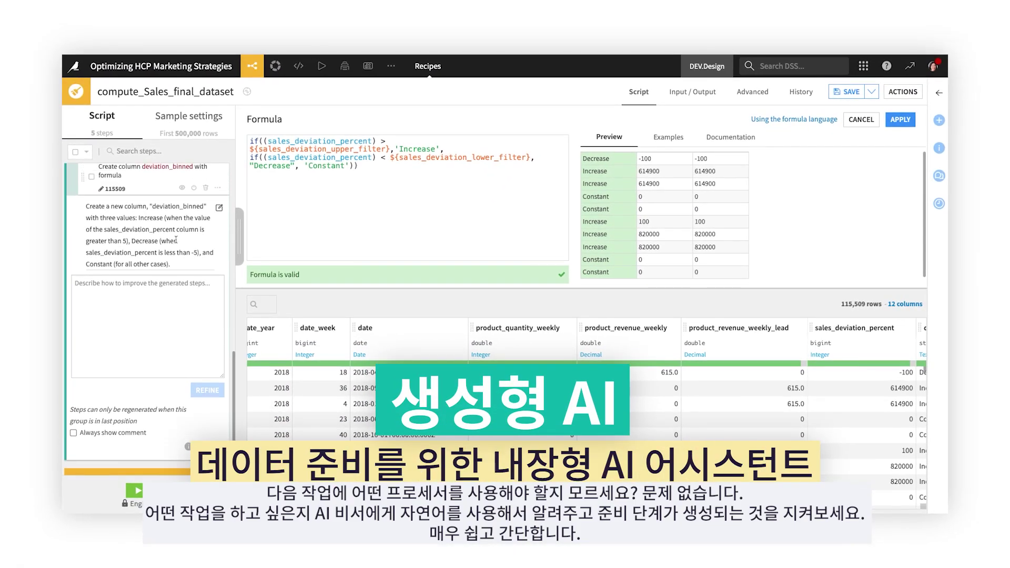
{"action": "left_click", "coordinate": [150, 191]}
{"action": "left_click", "coordinate": [151, 289]}
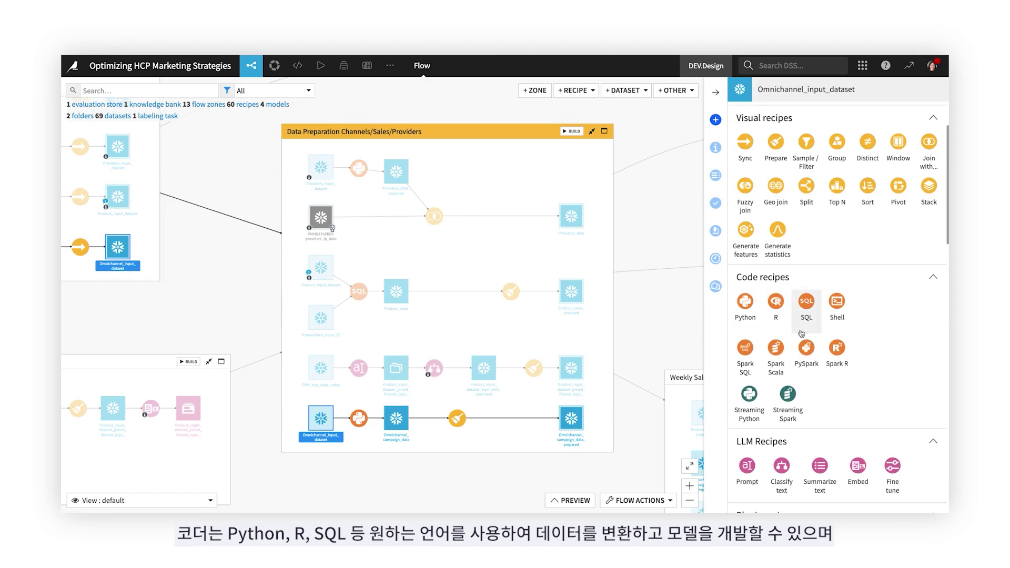
- Open the Omnichannel input dataset's Python notebook and review the kernels without changing it
{"action": "left_click", "coordinate": [359, 419]}
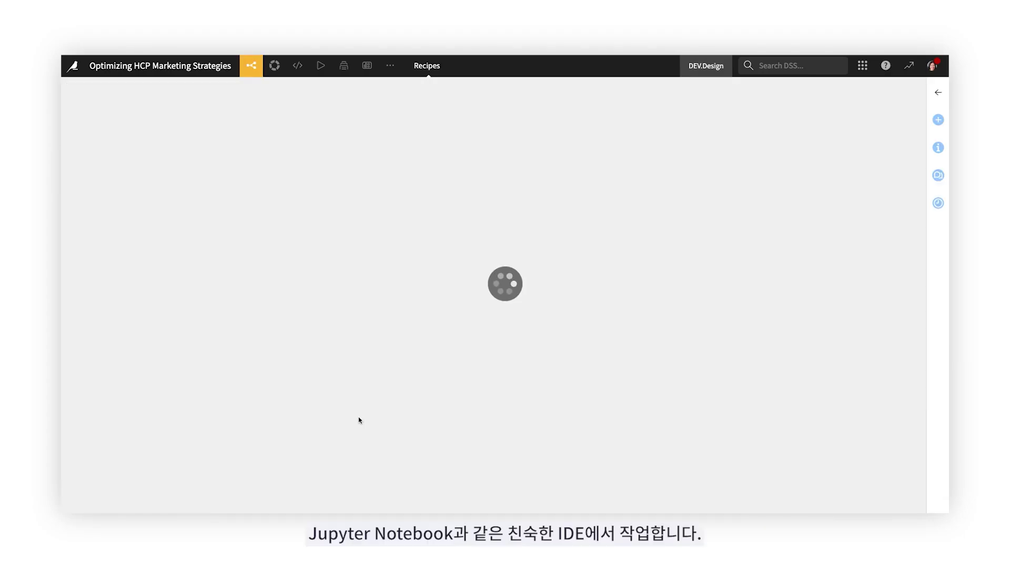
{"action": "scroll", "coordinate": [154, 220], "scroll_direction": "down", "scroll_amount": 2}
{"action": "scroll", "coordinate": [153, 220], "scroll_direction": "down", "scroll_amount": 1}
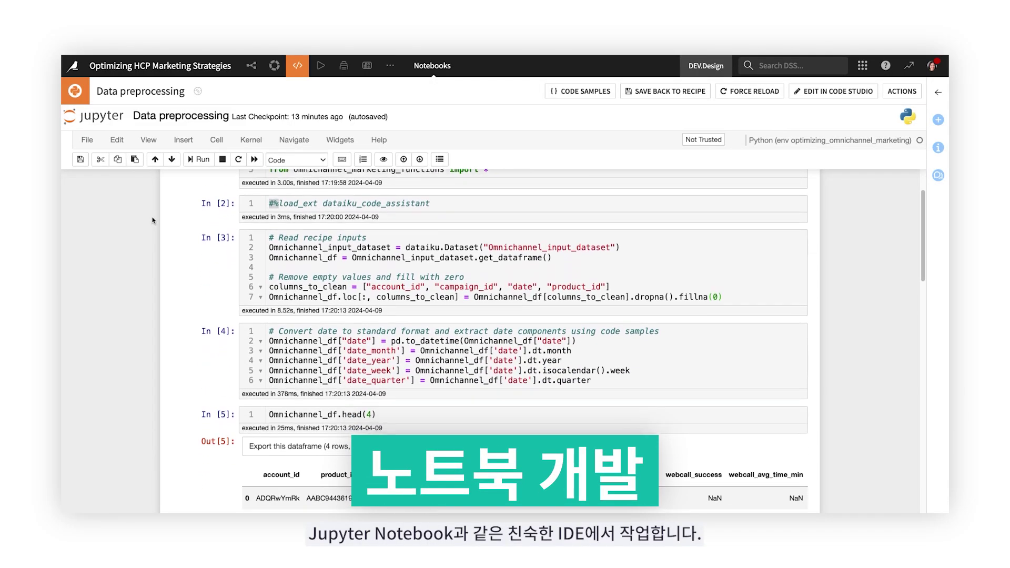
{"action": "scroll", "coordinate": [154, 221], "scroll_direction": "down", "scroll_amount": 1}
{"action": "scroll", "coordinate": [153, 220], "scroll_direction": "down", "scroll_amount": 1}
{"action": "scroll", "coordinate": [153, 221], "scroll_direction": "down", "scroll_amount": 1}
{"action": "scroll", "coordinate": [153, 220], "scroll_direction": "down", "scroll_amount": 1}
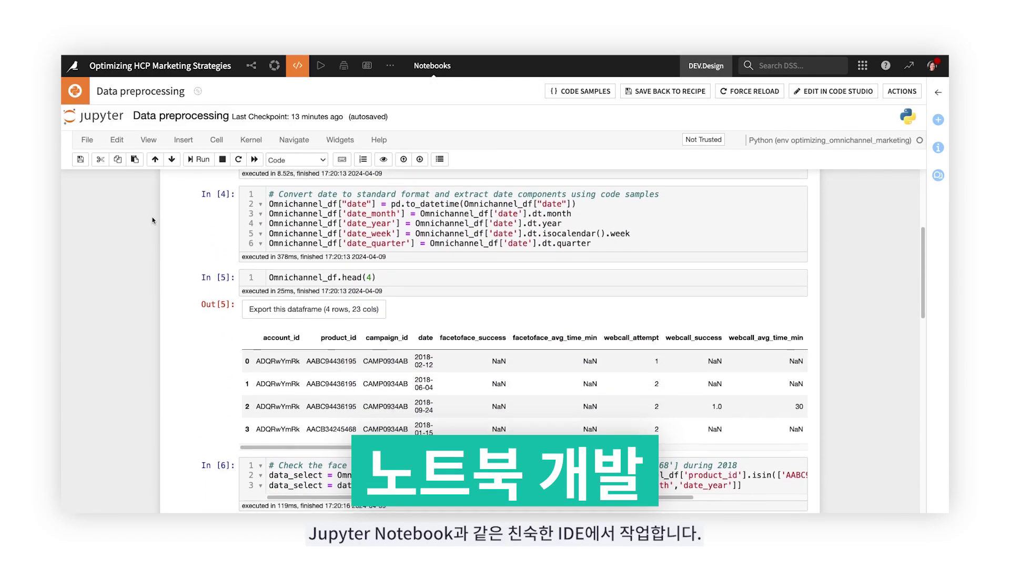
{"action": "scroll", "coordinate": [153, 220], "scroll_direction": "down", "scroll_amount": 1}
{"action": "scroll", "coordinate": [153, 221], "scroll_direction": "down", "scroll_amount": 1}
{"action": "scroll", "coordinate": [153, 220], "scroll_direction": "down", "scroll_amount": 1}
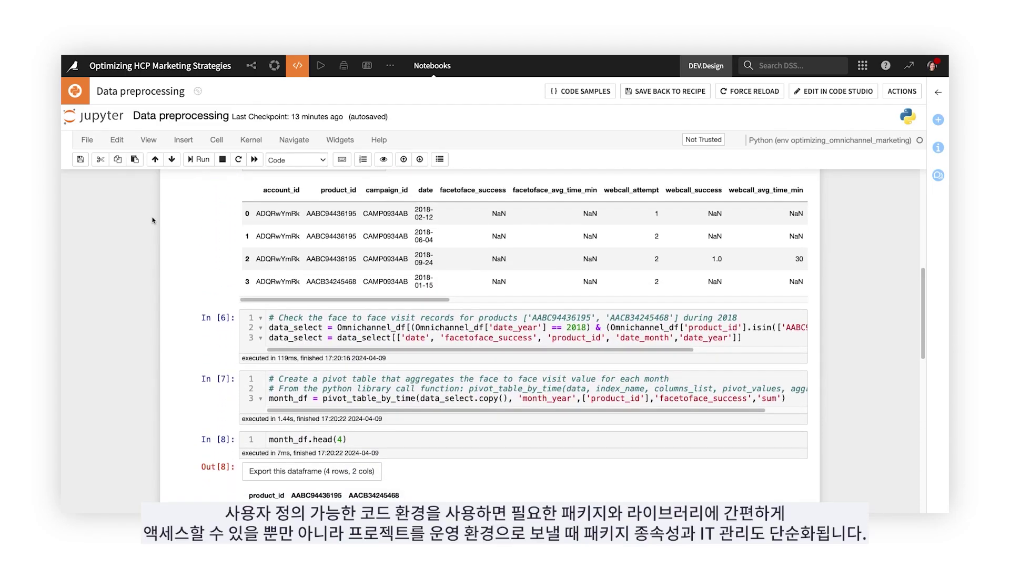
{"action": "left_click", "coordinate": [251, 140]}
{"action": "mouse_move", "coordinate": [269, 253]}
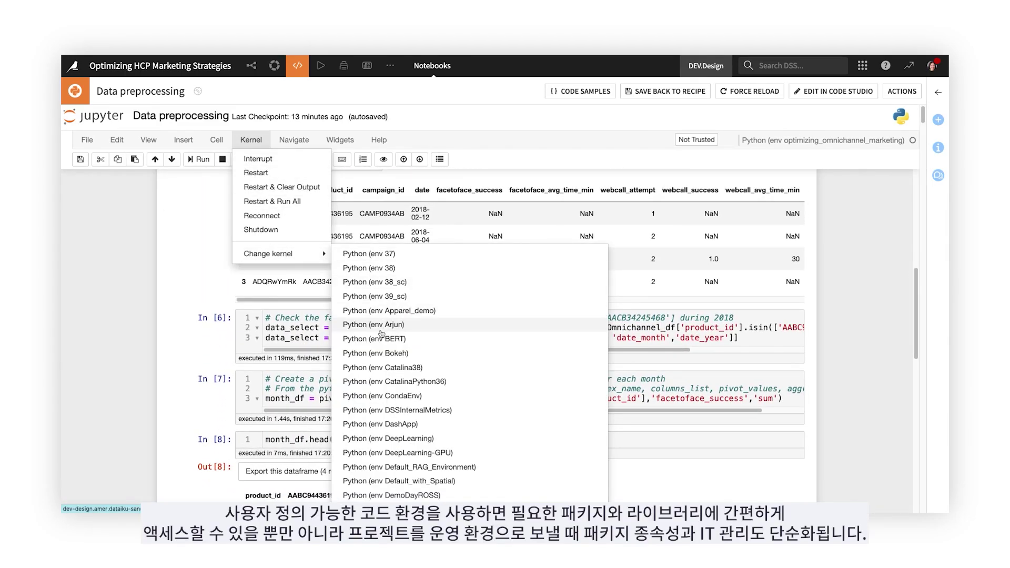
{"action": "scroll", "coordinate": [379, 332], "scroll_direction": "down", "scroll_amount": 1}
{"action": "scroll", "coordinate": [382, 333], "scroll_direction": "down", "scroll_amount": 1}
{"action": "scroll", "coordinate": [384, 343], "scroll_direction": "down", "scroll_amount": 1}
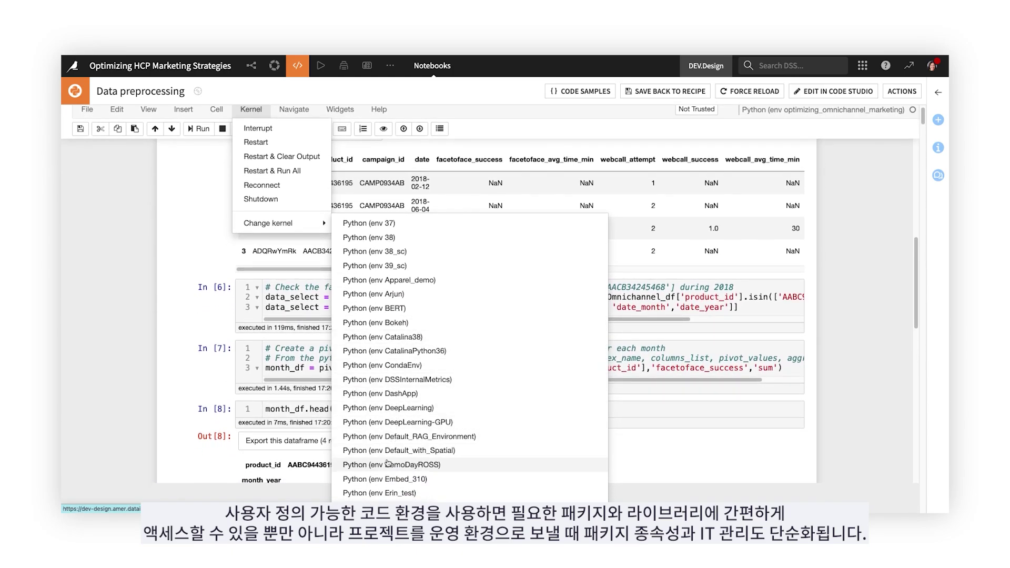
{"action": "scroll", "coordinate": [390, 458], "scroll_direction": "up", "scroll_amount": 1}
{"action": "left_click", "coordinate": [502, 132]}
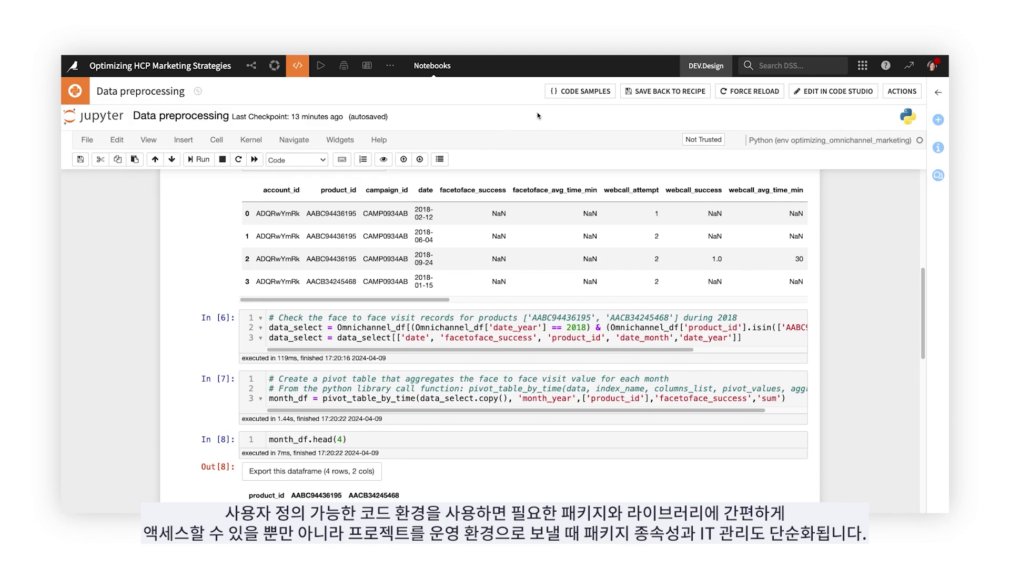
- Preview the MLflow tracking and PCA code samples, then close the samples library
{"action": "left_click", "coordinate": [563, 95]}
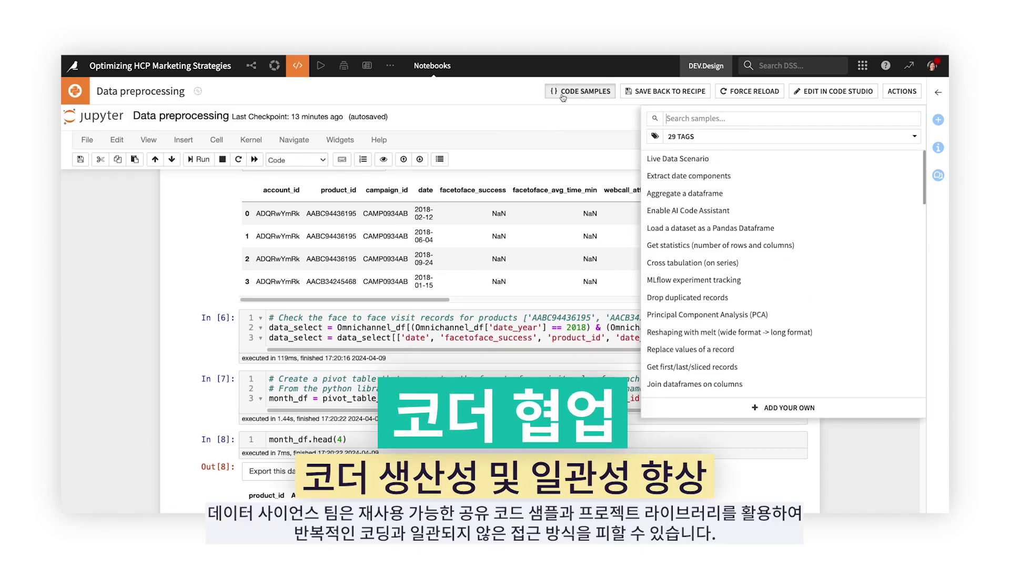
{"action": "left_click", "coordinate": [672, 283]}
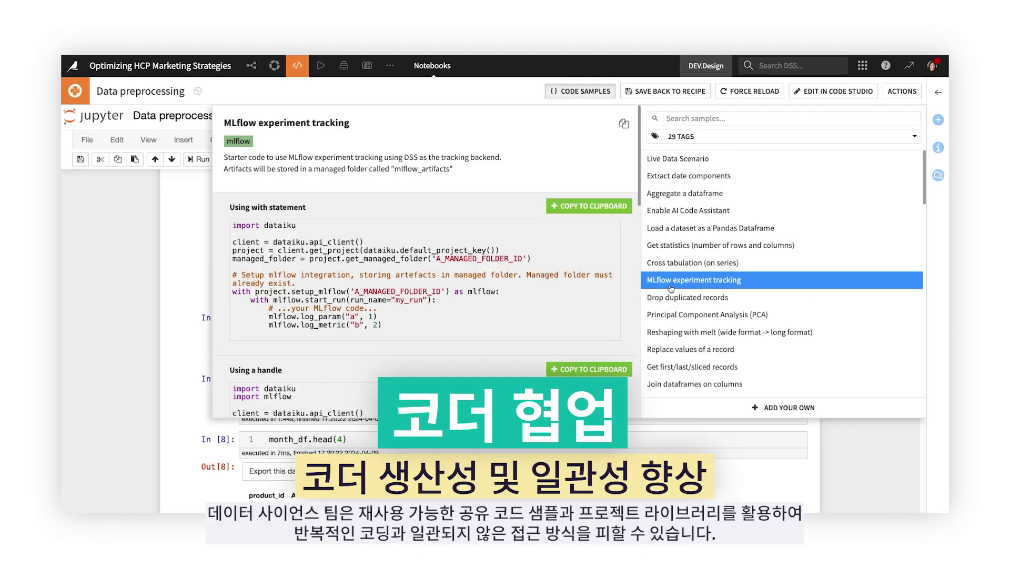
{"action": "left_click", "coordinate": [673, 315]}
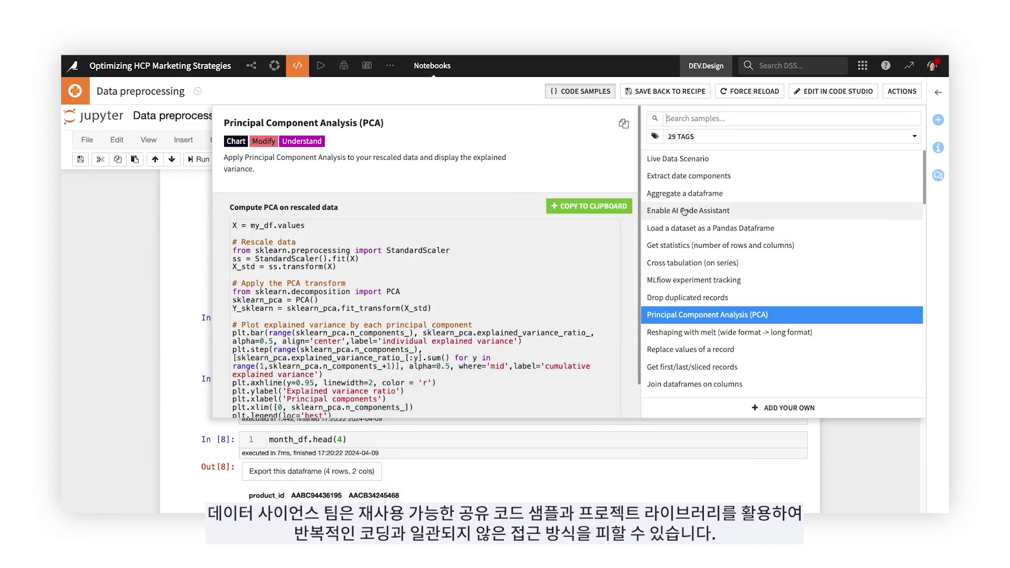
{"action": "left_click", "coordinate": [592, 91]}
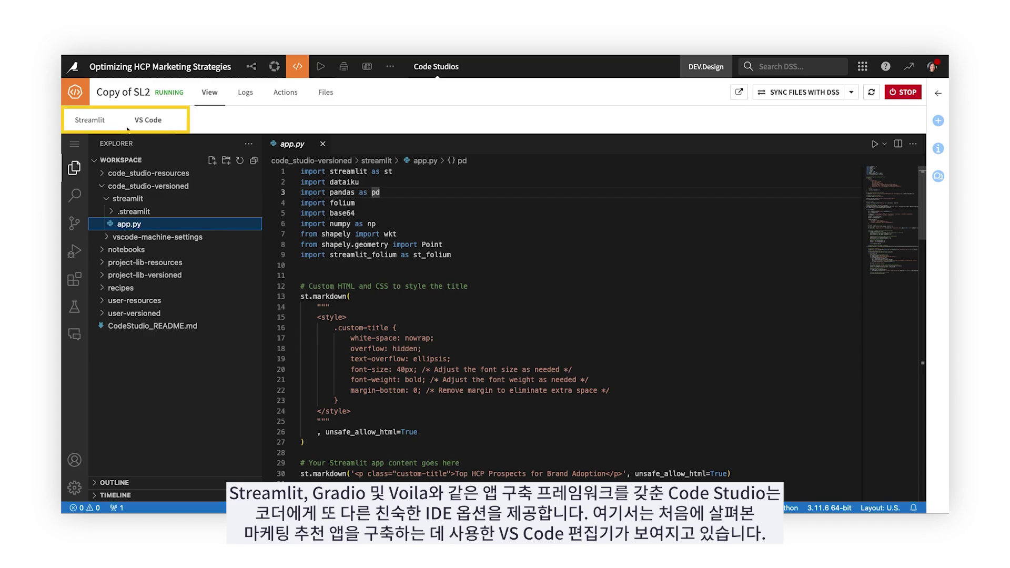
- Preview the Streamlit app, open the AI code assistant, and show commands for the region-filter lines
{"action": "left_click", "coordinate": [91, 120]}
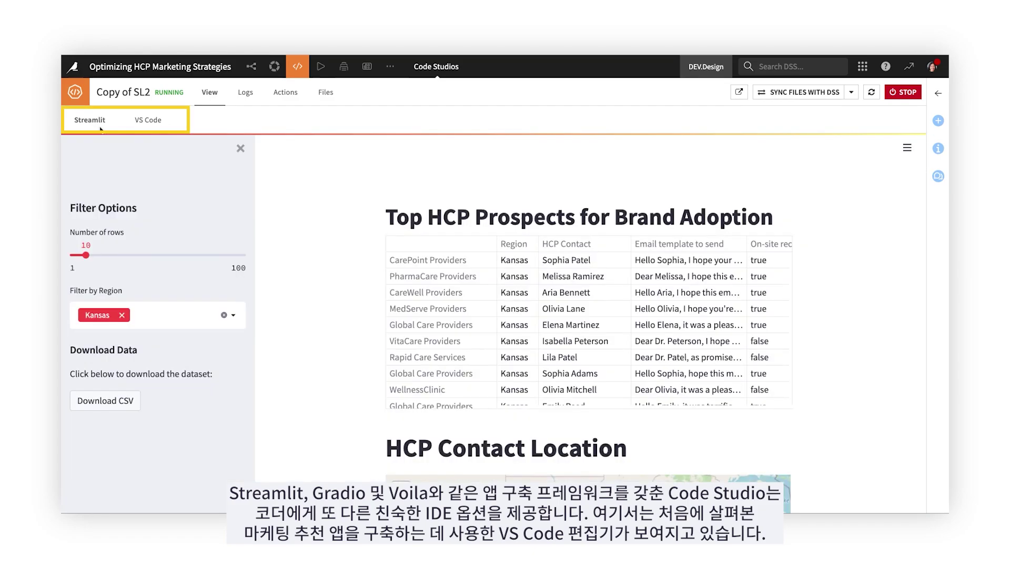
{"action": "left_click", "coordinate": [144, 120]}
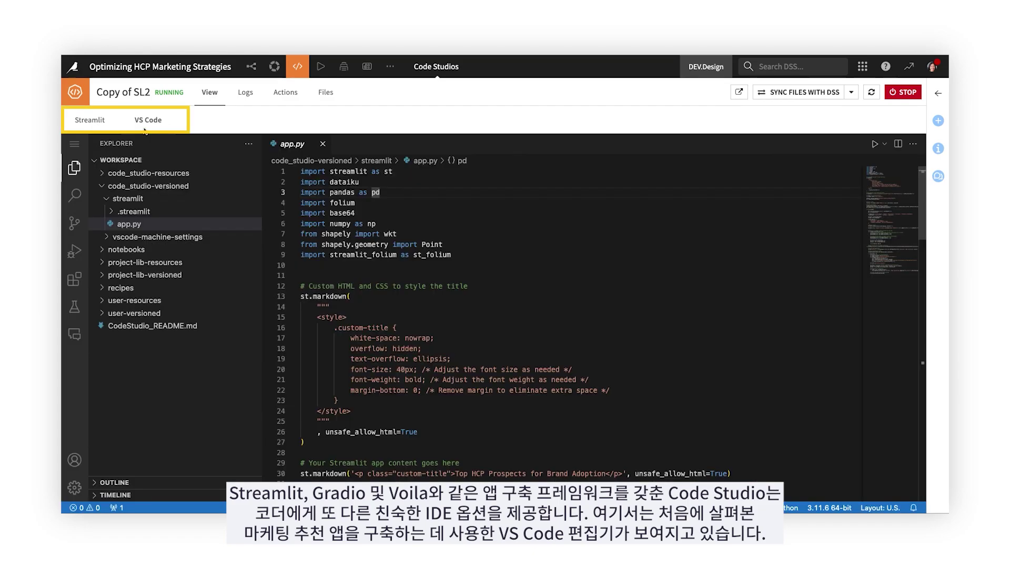
{"action": "left_click", "coordinate": [75, 334]}
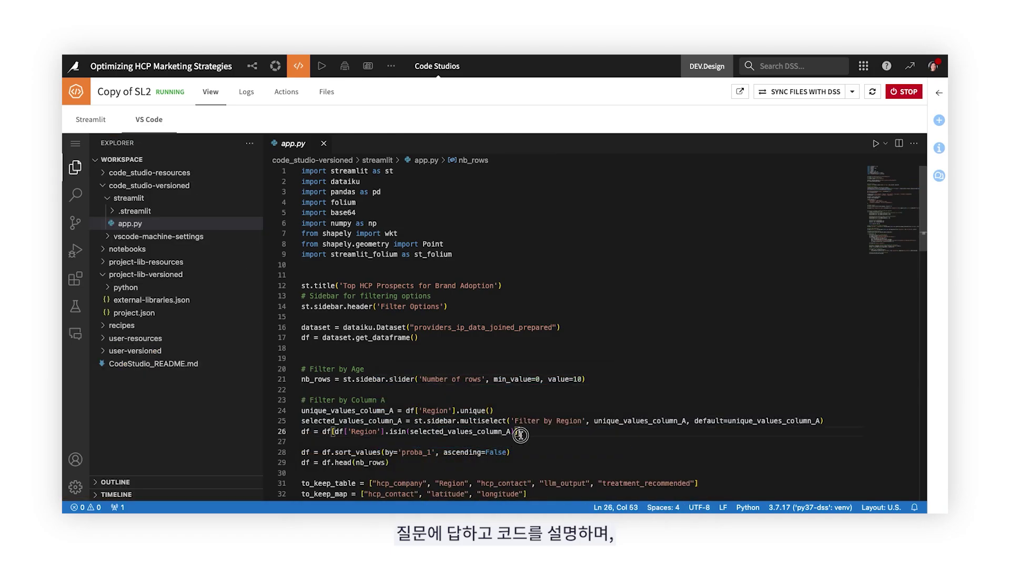
{"action": "left_click_drag", "start_coordinate": [517, 432], "coordinate": [303, 411]}
{"action": "right_click", "coordinate": [308, 413]}
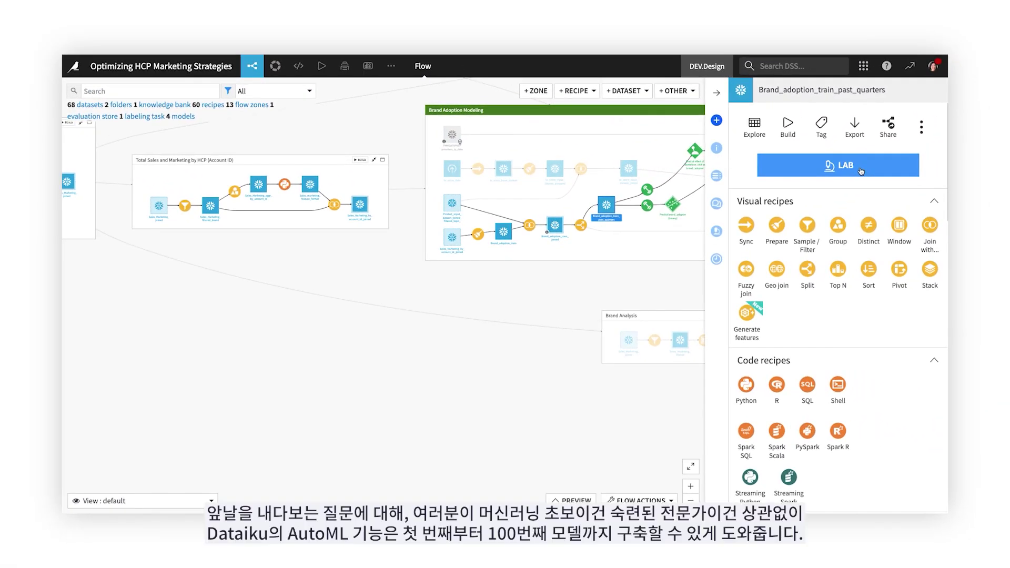
- From the dataset's Lab, start a Quick modeling prediction analysis on brand_adopter
{"action": "left_click", "coordinate": [861, 171]}
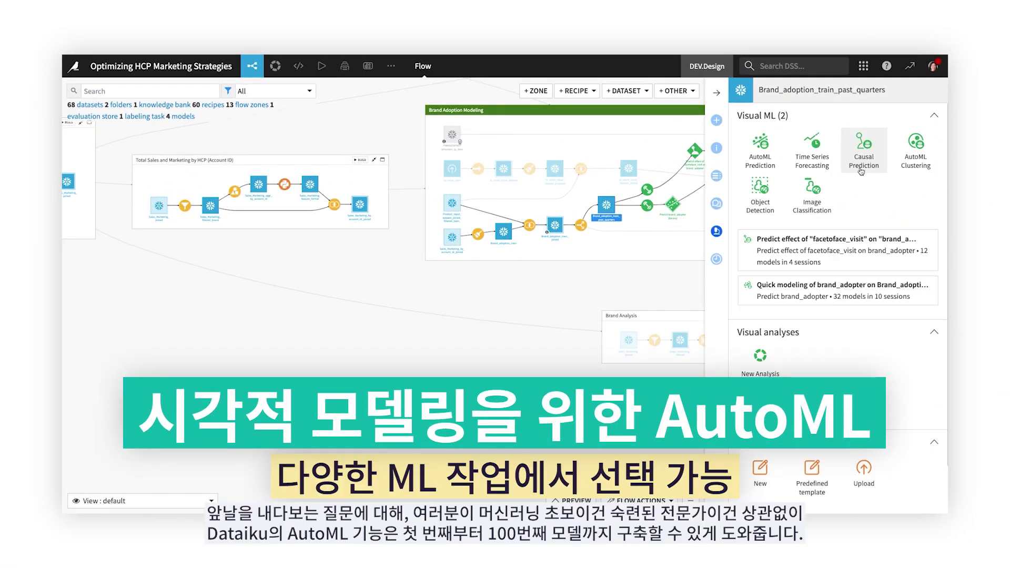
{"action": "left_click", "coordinate": [761, 163]}
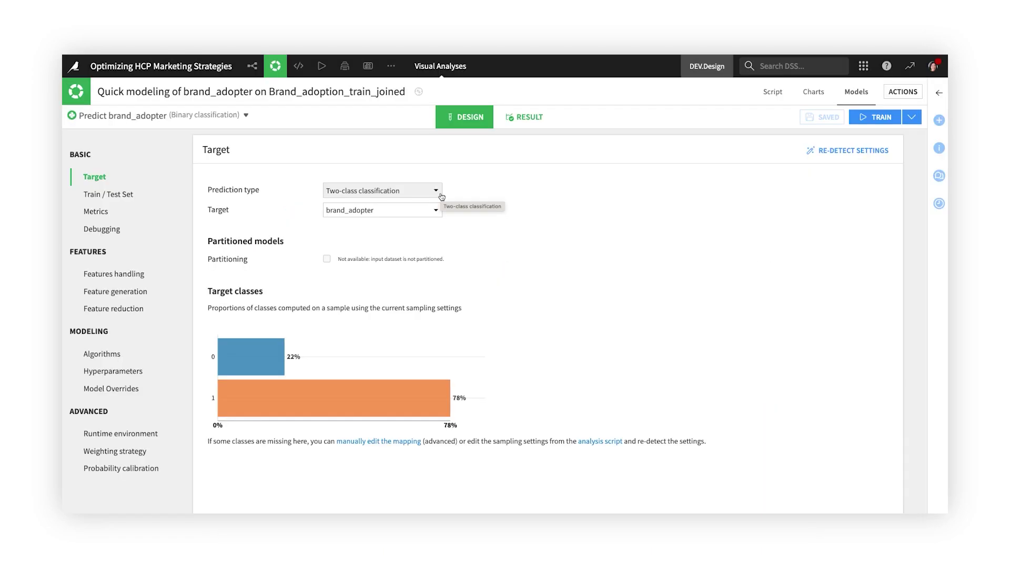
- Review the two-class target, train/test split, metrics, and phone_avg_time_min rescaling and missing-value options
{"action": "left_click", "coordinate": [438, 192]}
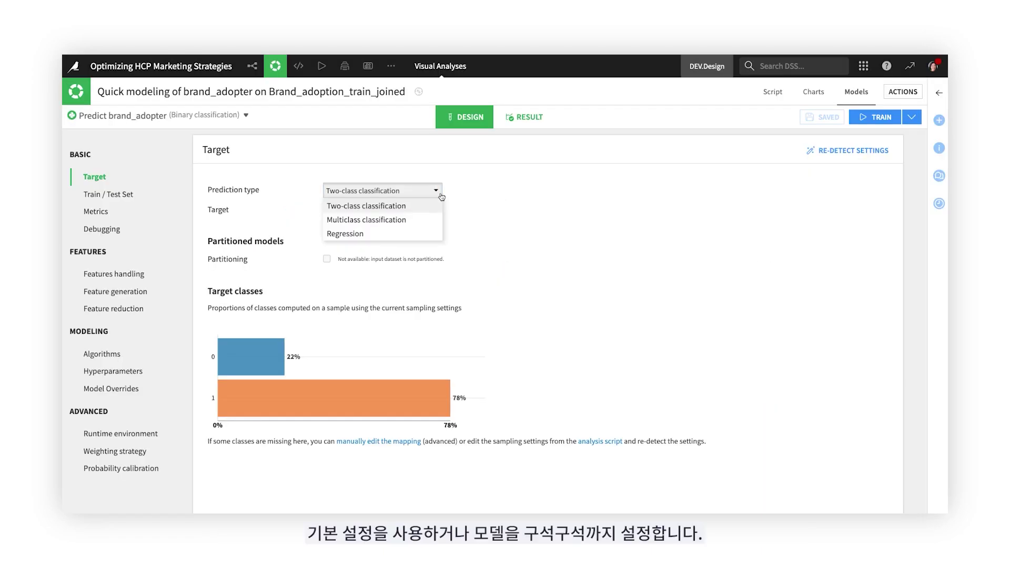
{"action": "left_click", "coordinate": [441, 197]}
{"action": "left_click", "coordinate": [126, 197]}
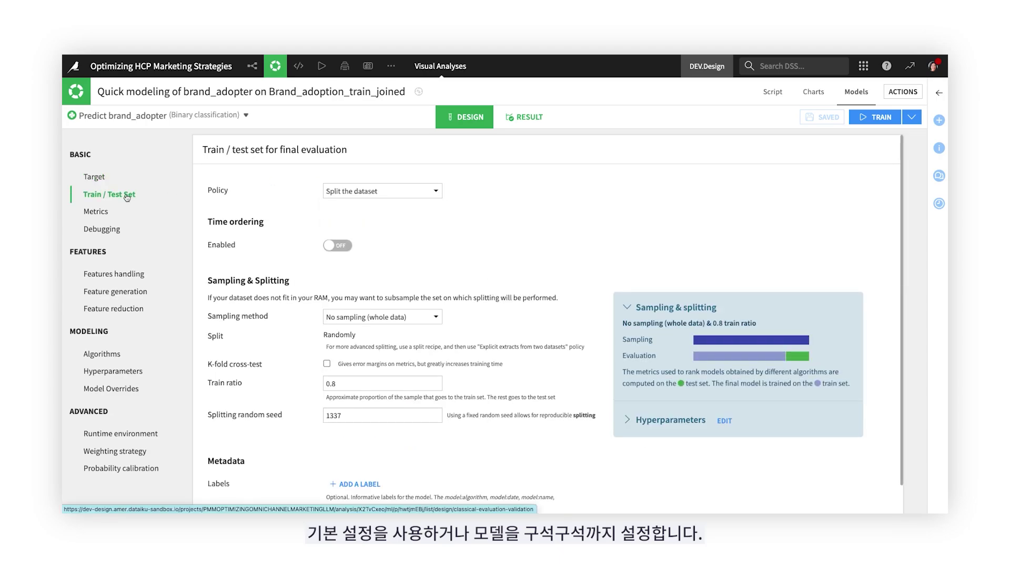
{"action": "left_click", "coordinate": [99, 211]}
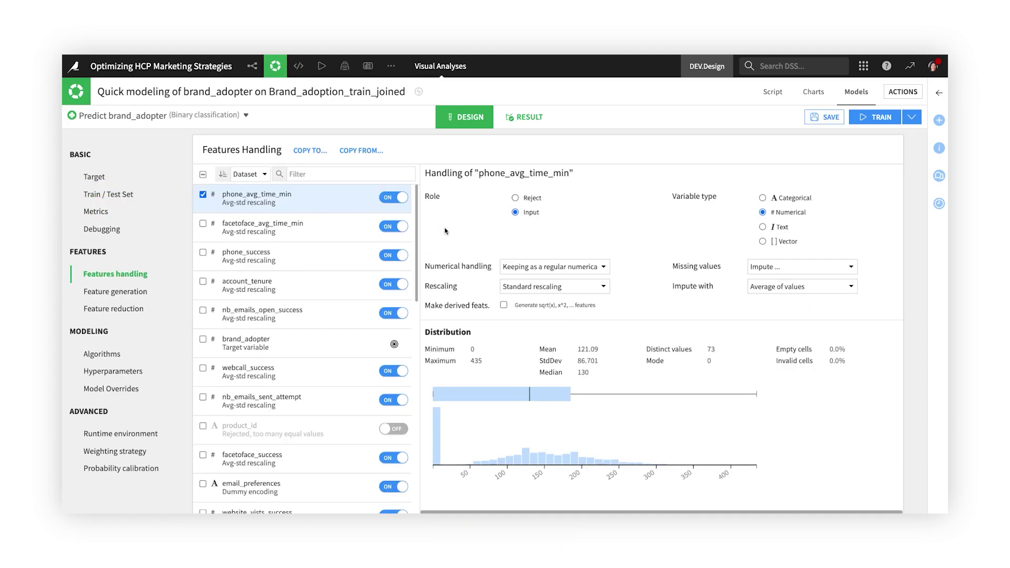
{"action": "left_click", "coordinate": [578, 290]}
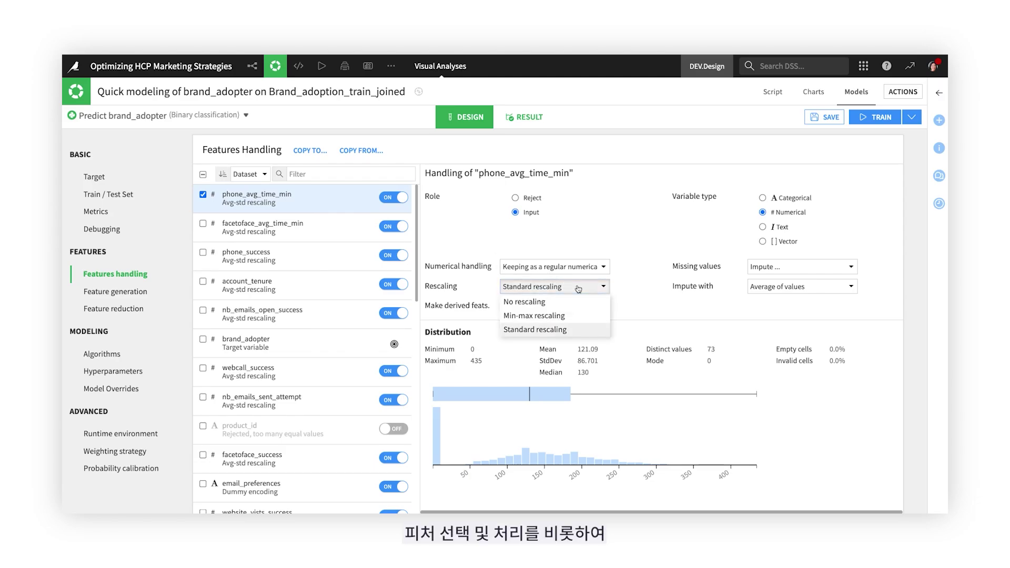
{"action": "left_click", "coordinate": [579, 289]}
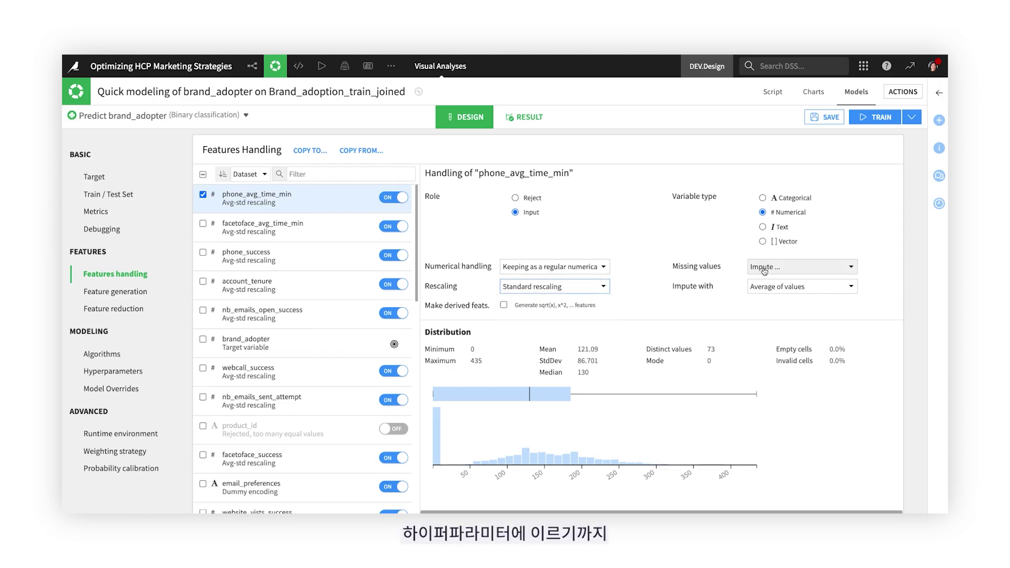
{"action": "left_click", "coordinate": [782, 270]}
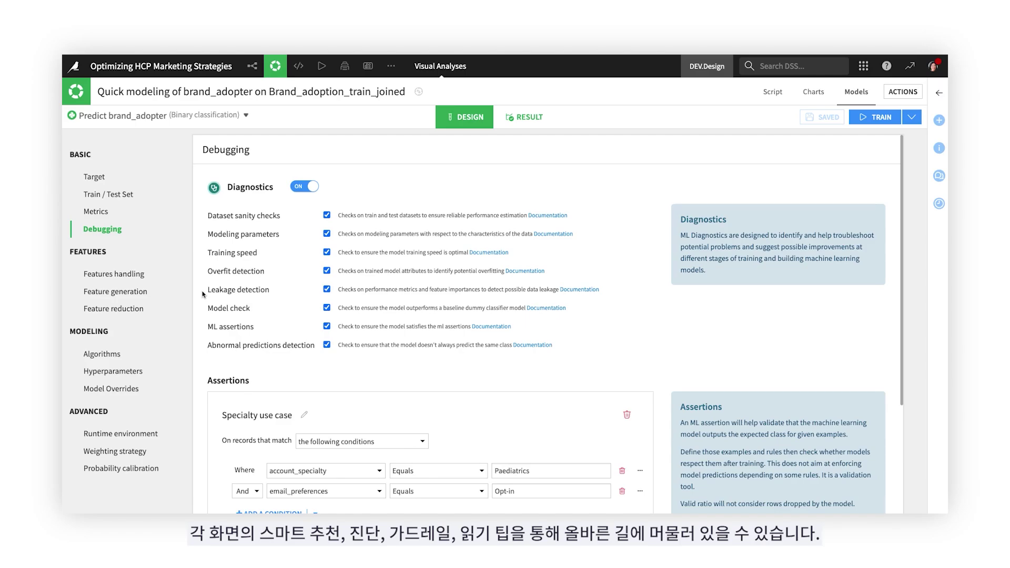
- Review algorithm and container settings, then view Session 19 results with Random Forest at 0.982 ROC AUC
{"action": "left_click", "coordinate": [119, 355]}
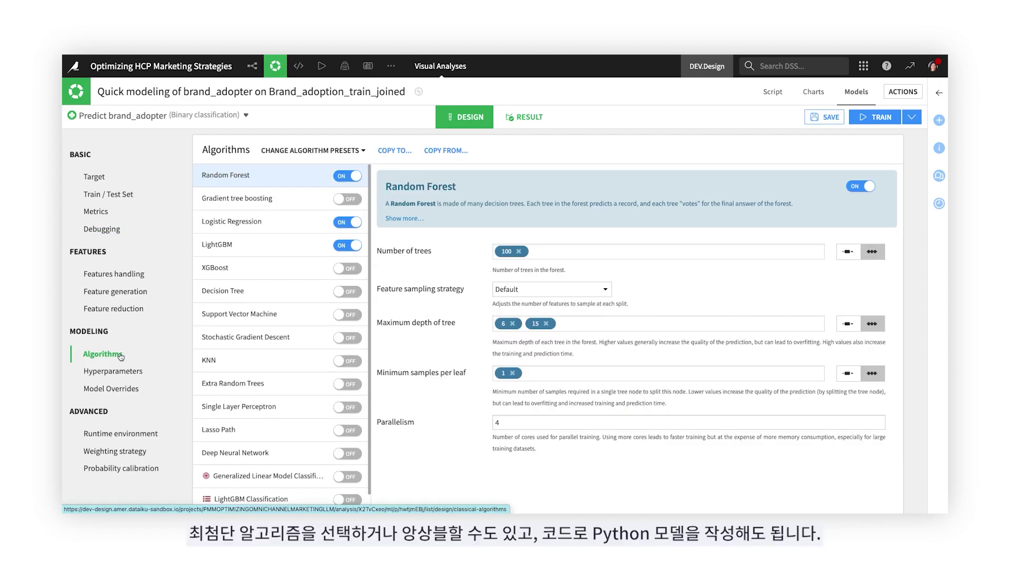
{"action": "scroll", "coordinate": [218, 411], "scroll_direction": "down", "scroll_amount": 1}
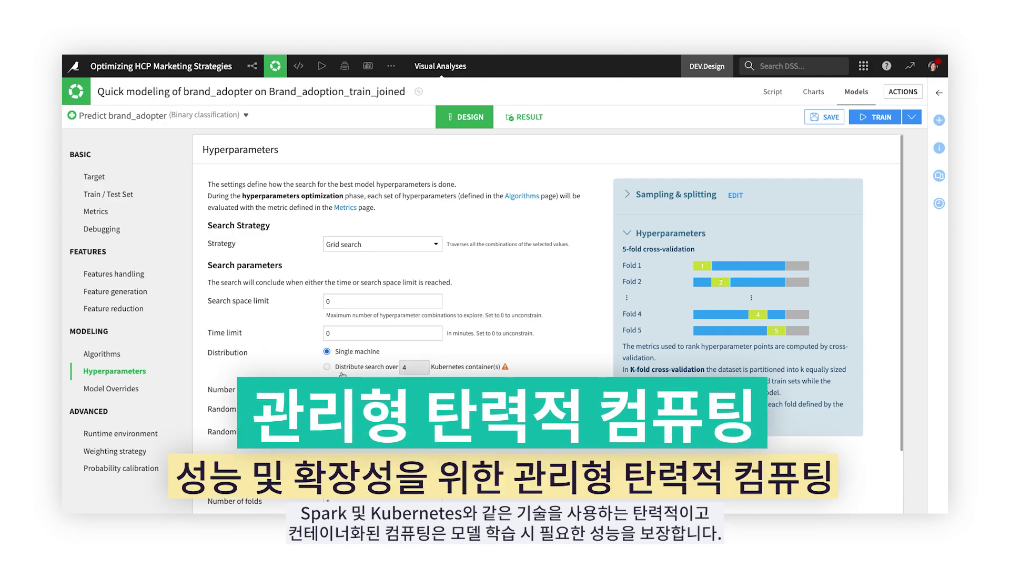
{"action": "left_click", "coordinate": [122, 434]}
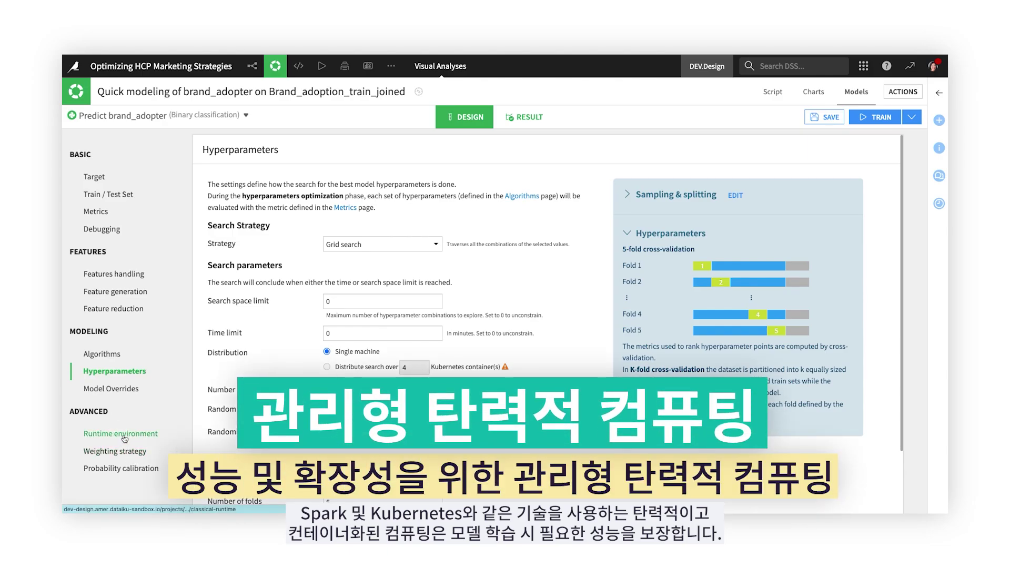
{"action": "left_click", "coordinate": [436, 283]}
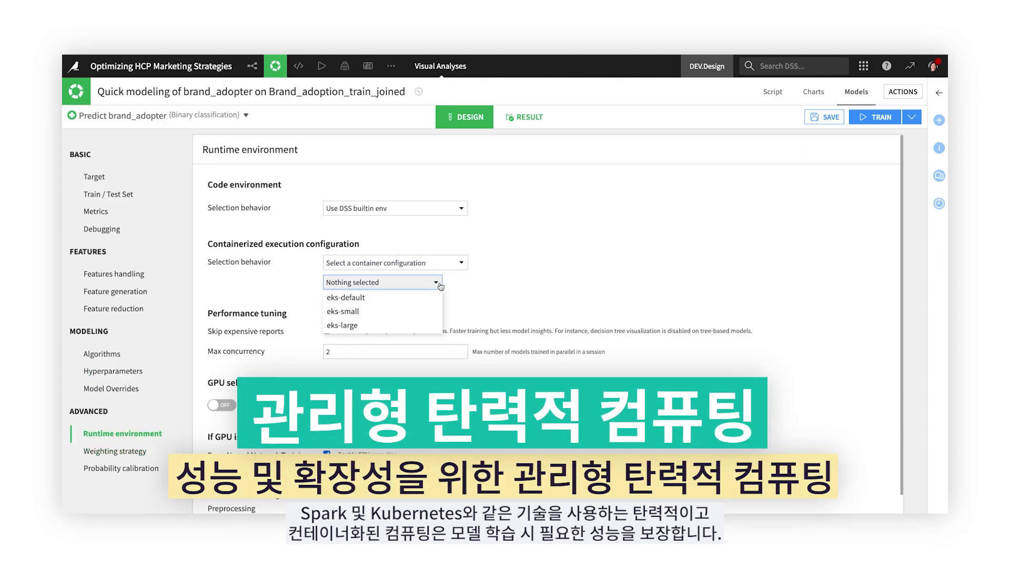
{"action": "left_click", "coordinate": [439, 284]}
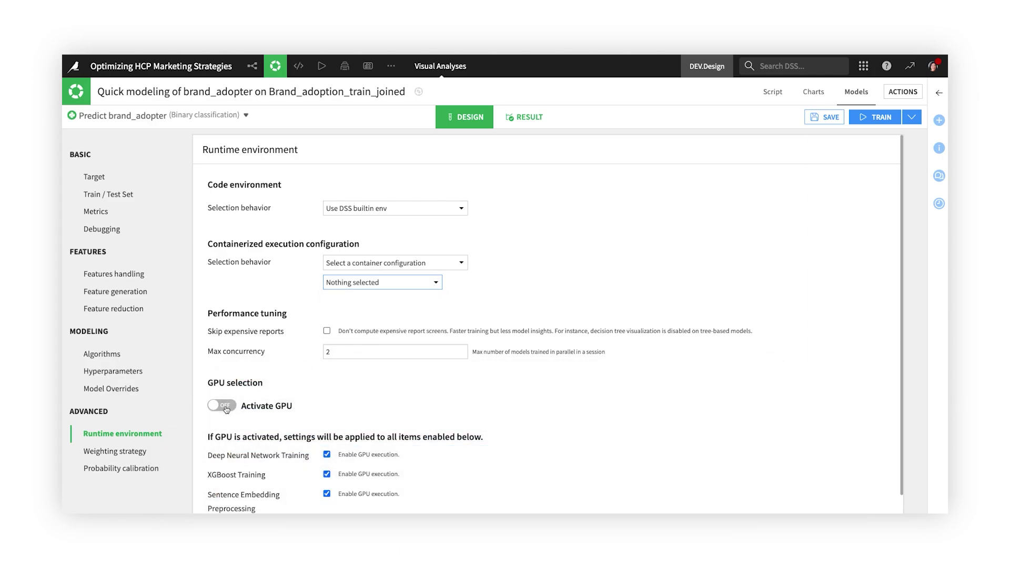
{"action": "left_click", "coordinate": [527, 119]}
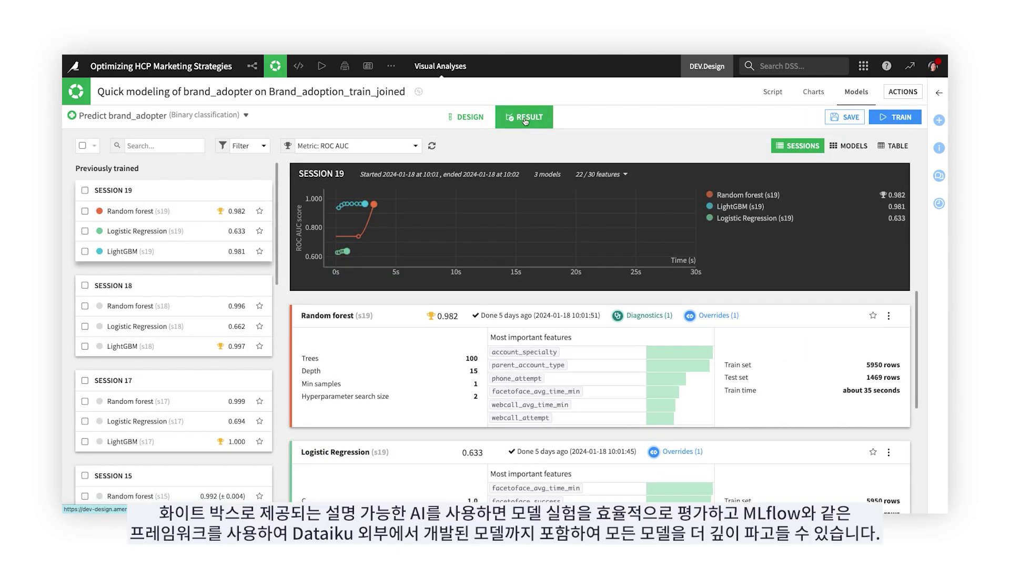
{"action": "scroll", "coordinate": [499, 352], "scroll_direction": "down", "scroll_amount": 3}
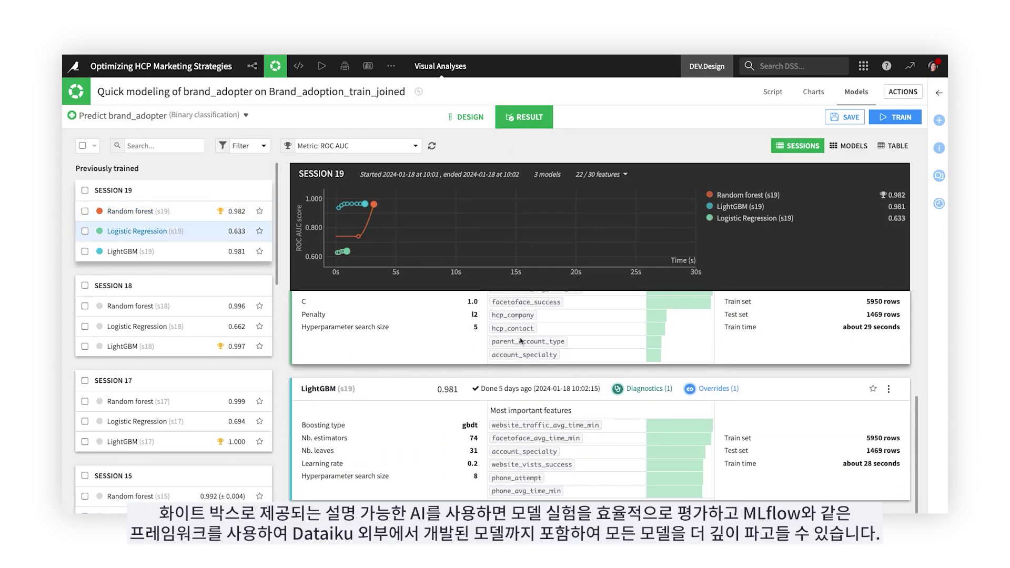
- Compare all sessions' models in the metrics table and open the LightGBM (s19) report
{"action": "left_click", "coordinate": [885, 146]}
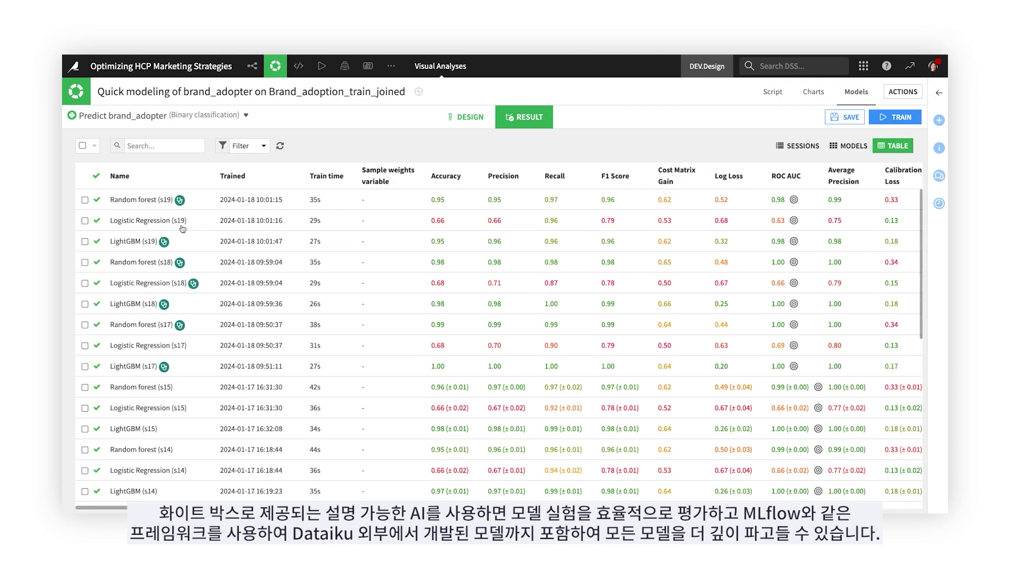
{"action": "left_click", "coordinate": [125, 243]}
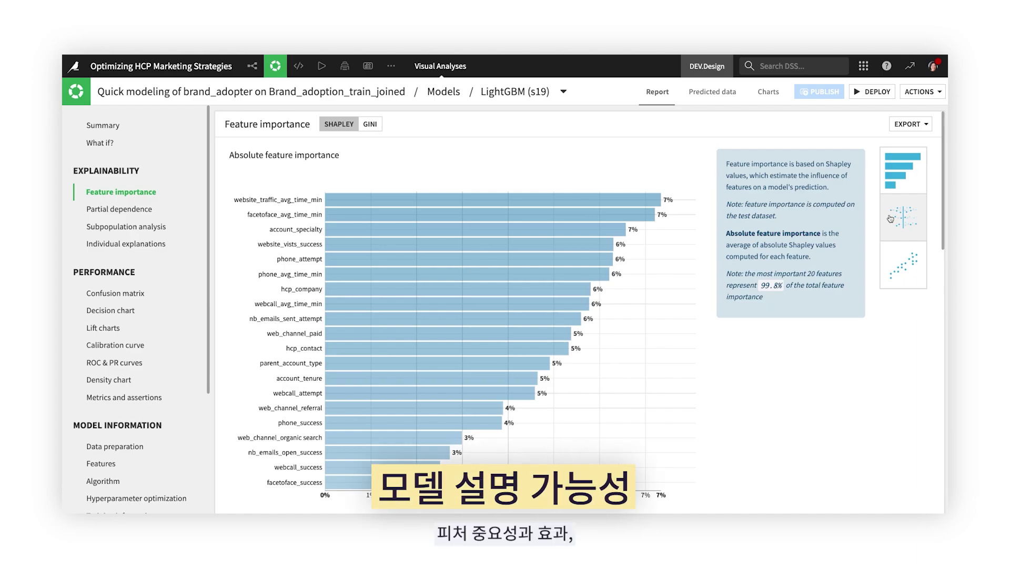
- View the LightGBM Shapley feature effects and compute counterfactual explanations for a prediction
{"action": "left_click", "coordinate": [890, 219]}
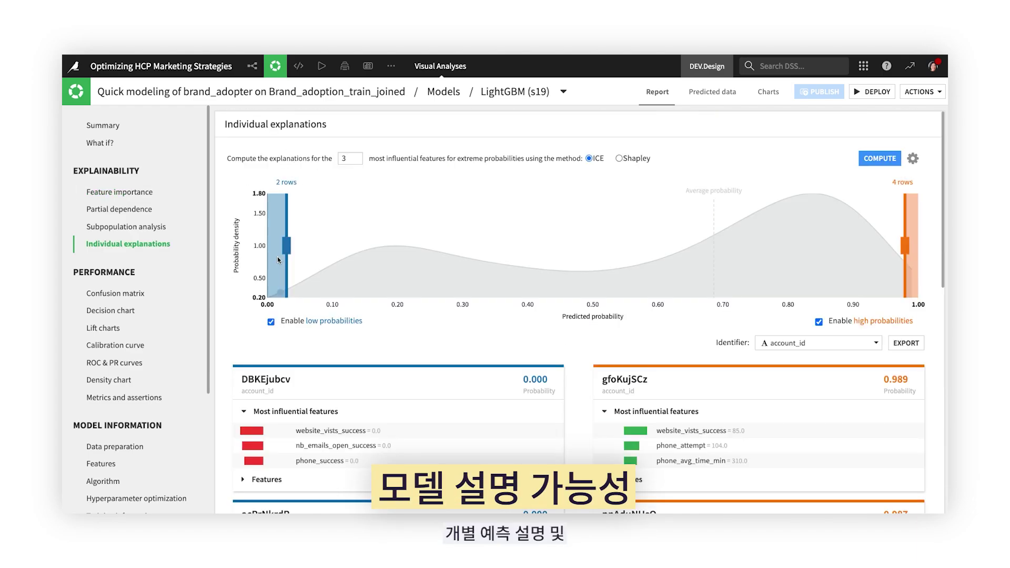
{"action": "scroll", "coordinate": [354, 332], "scroll_direction": "down", "scroll_amount": 1}
{"action": "scroll", "coordinate": [352, 333], "scroll_direction": "down", "scroll_amount": 2}
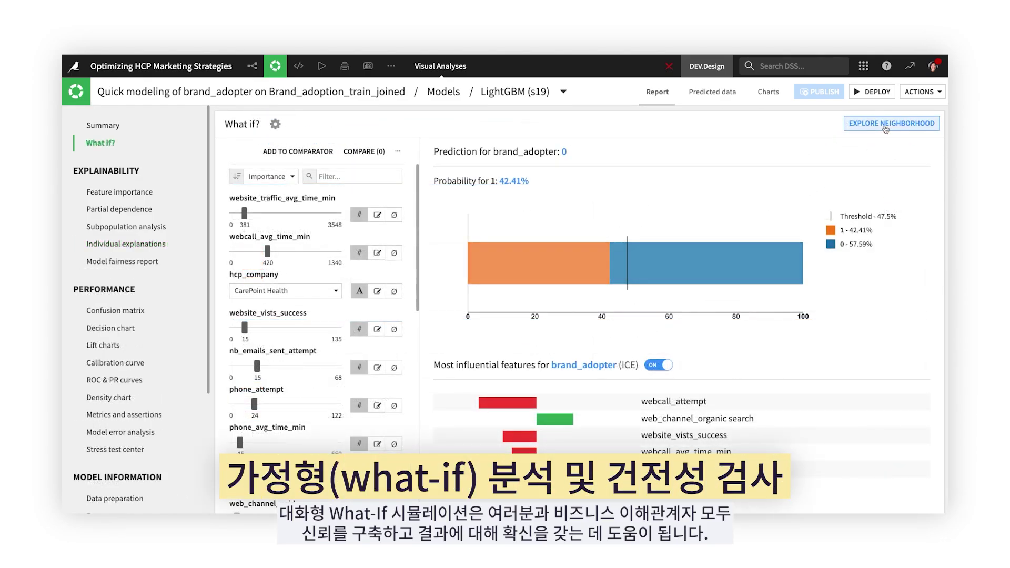
{"action": "left_click", "coordinate": [888, 124]}
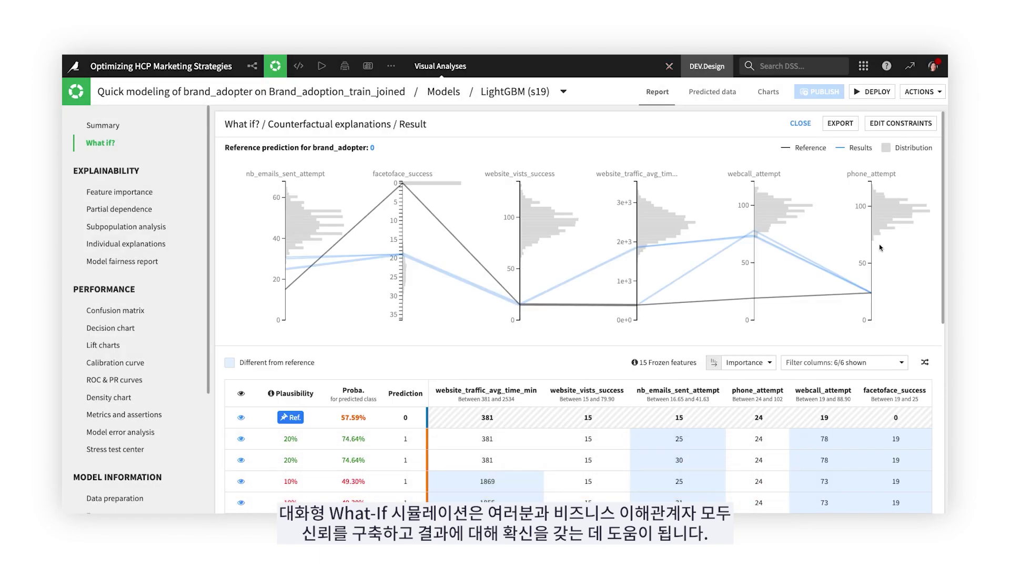
{"action": "scroll", "coordinate": [844, 419], "scroll_direction": "down", "scroll_amount": 1}
{"action": "scroll", "coordinate": [844, 419], "scroll_direction": "down", "scroll_amount": 2}
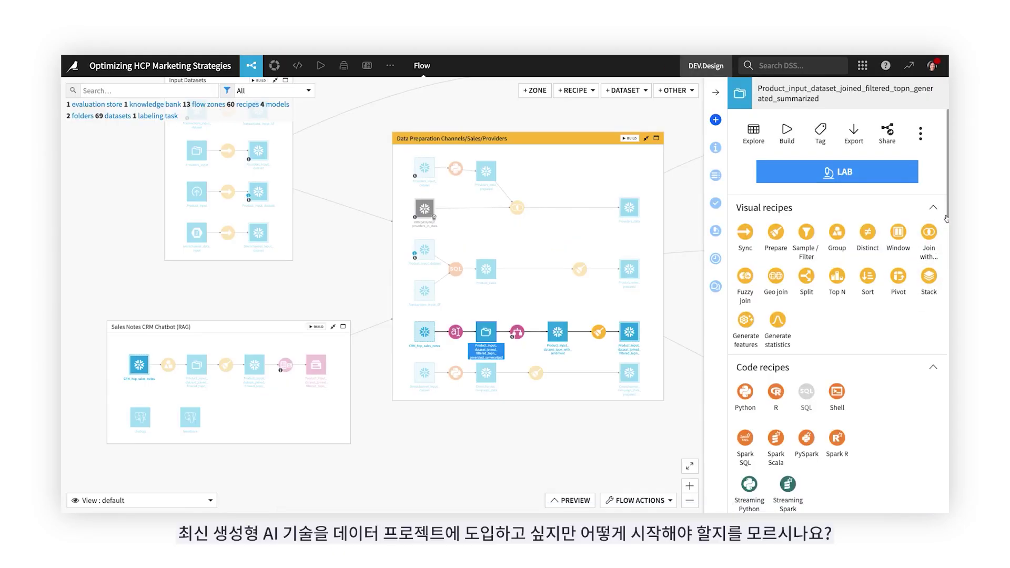
{"action": "scroll", "coordinate": [944, 220], "scroll_direction": "down", "scroll_amount": 2}
{"action": "scroll", "coordinate": [944, 219], "scroll_direction": "down", "scroll_amount": 1}
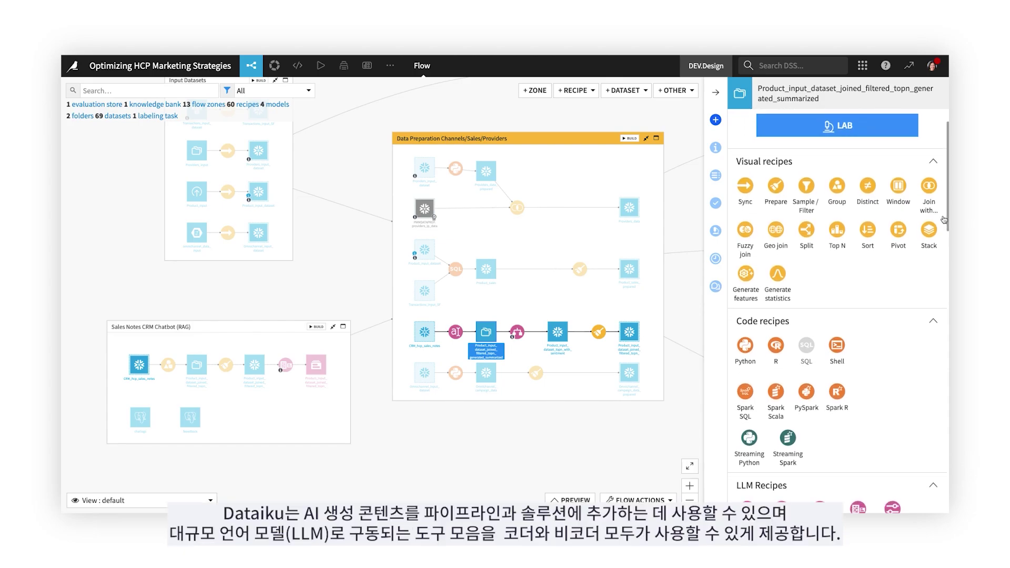
{"action": "scroll", "coordinate": [944, 220], "scroll_direction": "down", "scroll_amount": 1}
{"action": "scroll", "coordinate": [944, 220], "scroll_direction": "down", "scroll_amount": 1}
{"action": "scroll", "coordinate": [944, 219], "scroll_direction": "down", "scroll_amount": 1}
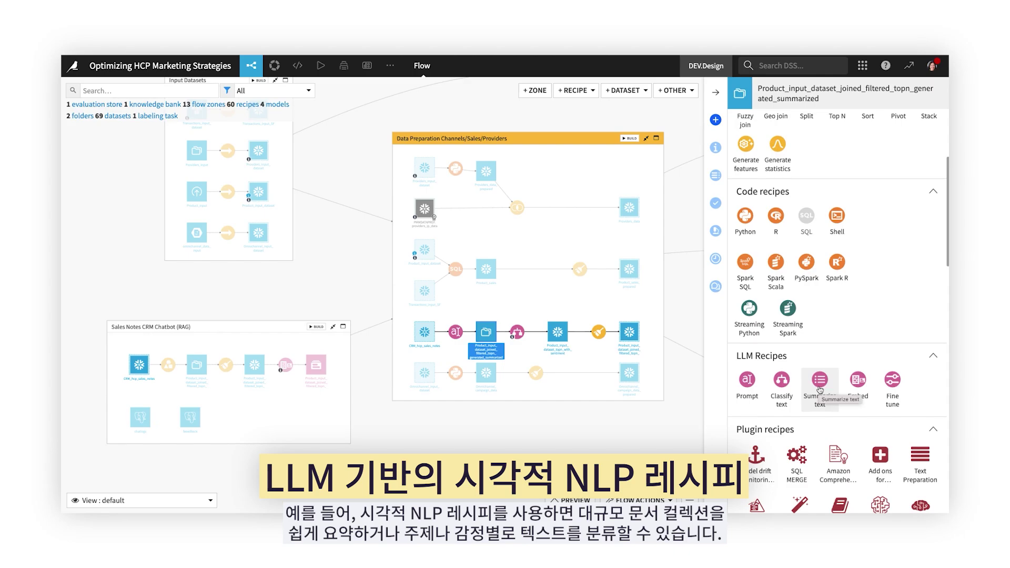
- Create a Classify text LLM recipe using the Sentiment analysis use case
{"action": "left_click", "coordinate": [794, 390]}
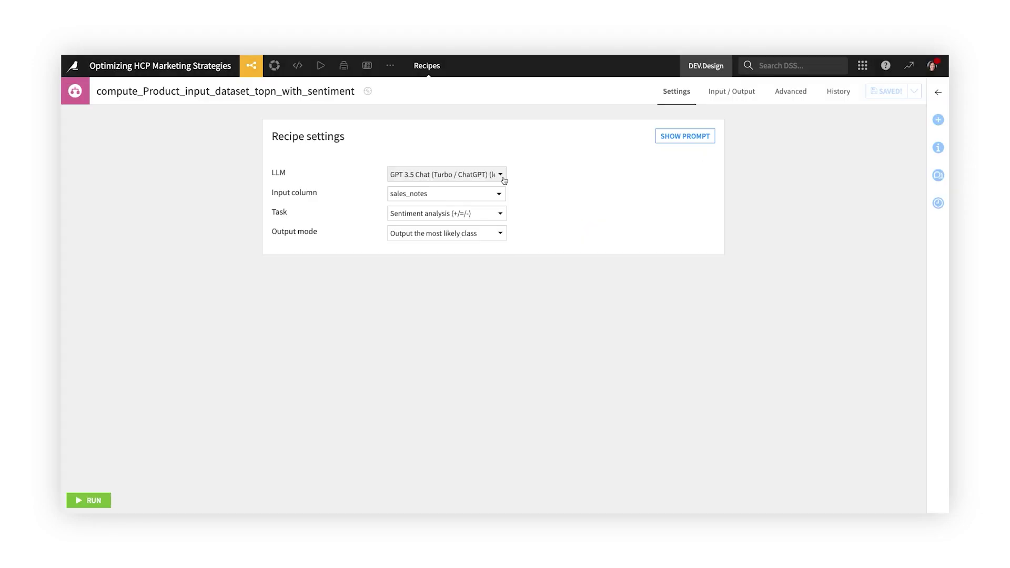
{"action": "left_click", "coordinate": [502, 175]}
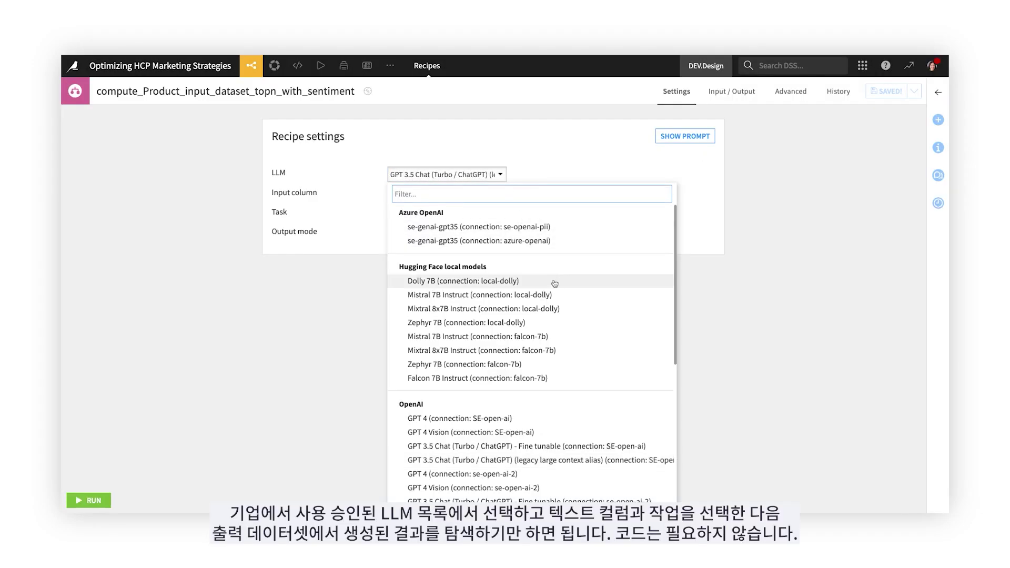
{"action": "scroll", "coordinate": [513, 284], "scroll_direction": "down", "scroll_amount": 1}
{"action": "scroll", "coordinate": [552, 287], "scroll_direction": "down", "scroll_amount": 2}
- Keep the current LLM, review task types, and explore the sentiment recipe's output predictions
{"action": "left_click", "coordinate": [553, 178]}
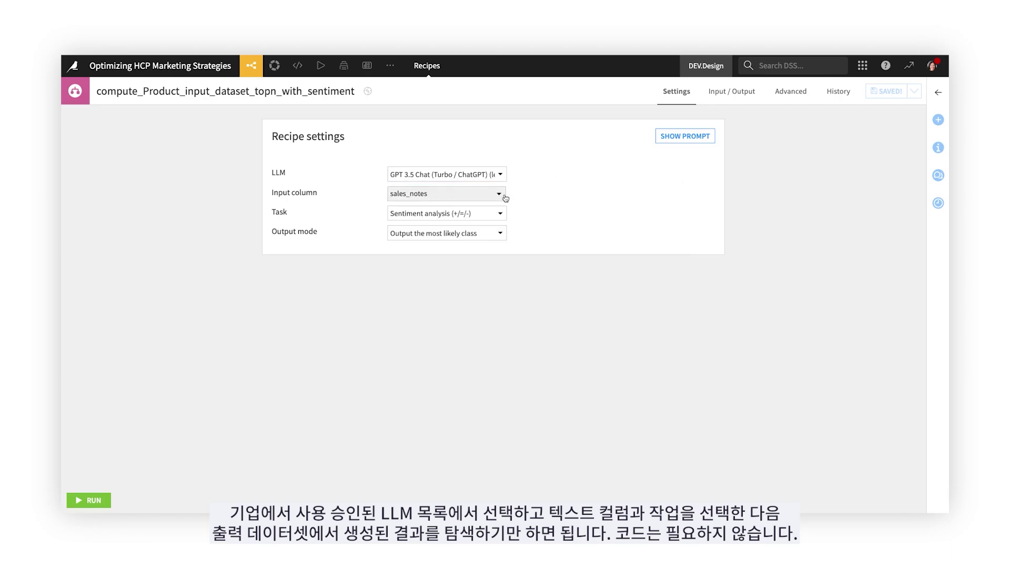
{"action": "left_click", "coordinate": [501, 215]}
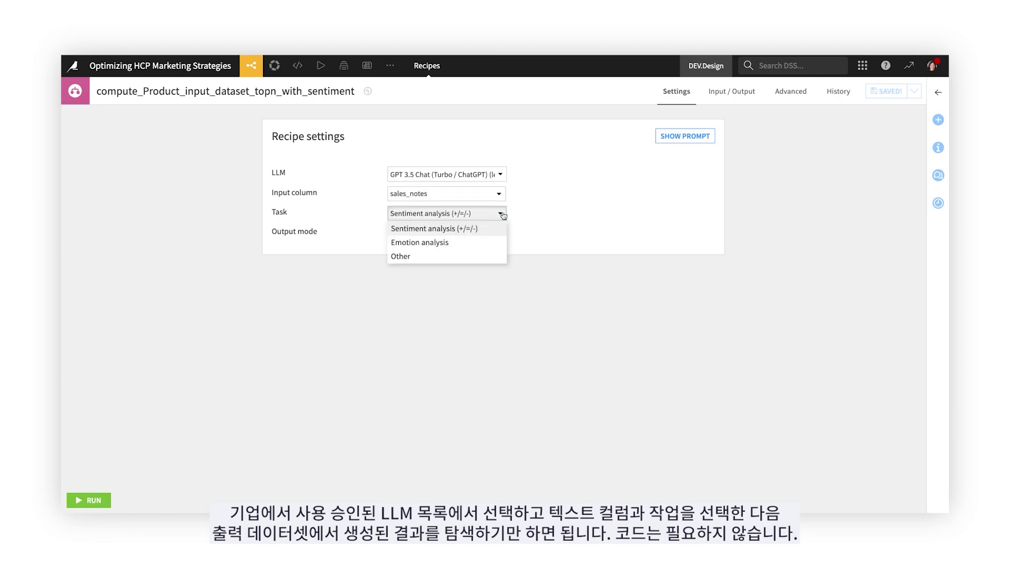
{"action": "left_click", "coordinate": [521, 203]}
{"action": "left_click", "coordinate": [368, 92]}
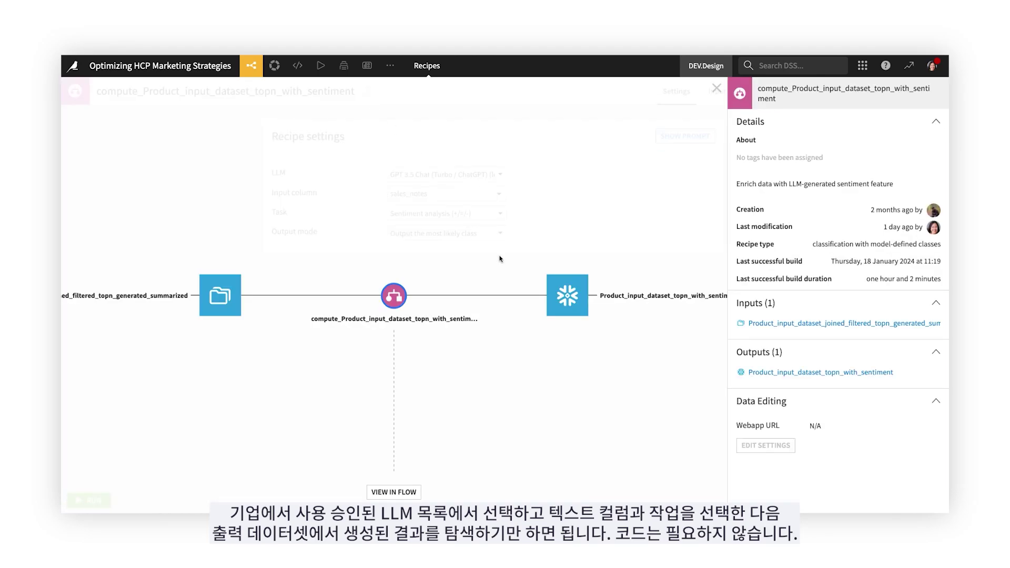
{"action": "left_click", "coordinate": [568, 298]}
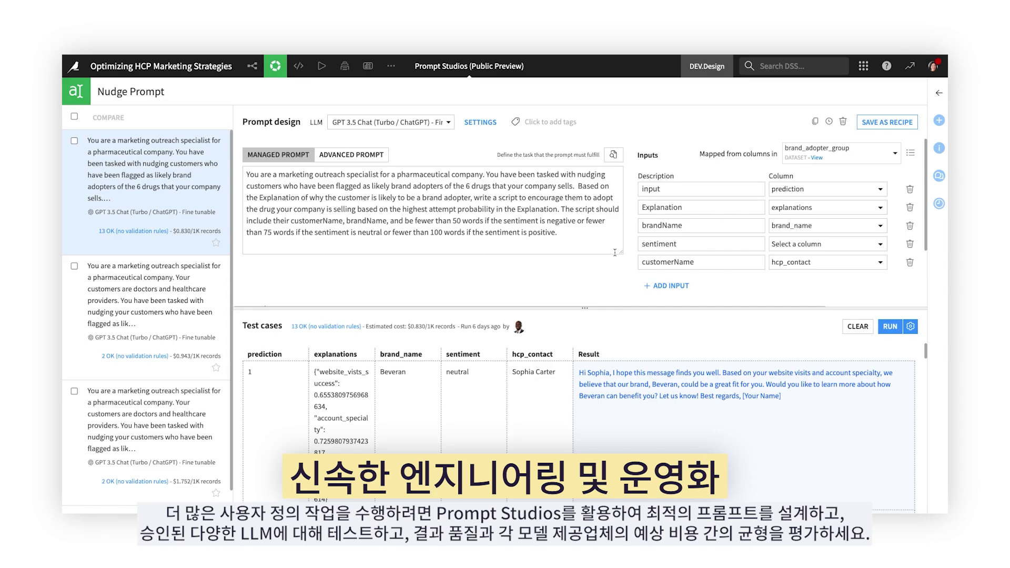
- Browse the Nudge Prompt's available LLMs, then dismiss the tag filter popup
{"action": "left_click", "coordinate": [448, 124]}
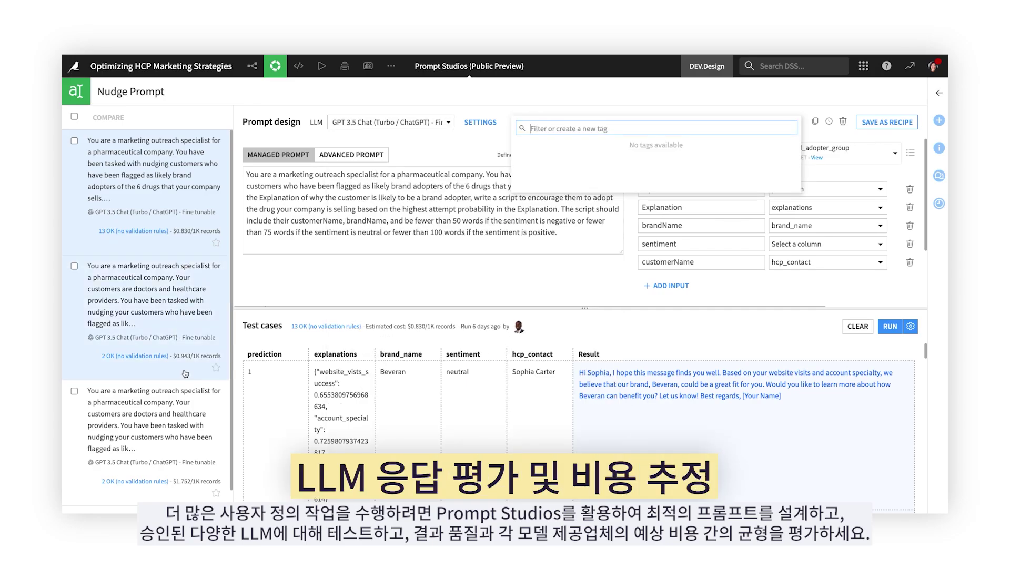
{"action": "scroll", "coordinate": [193, 461], "scroll_direction": "down", "scroll_amount": 1}
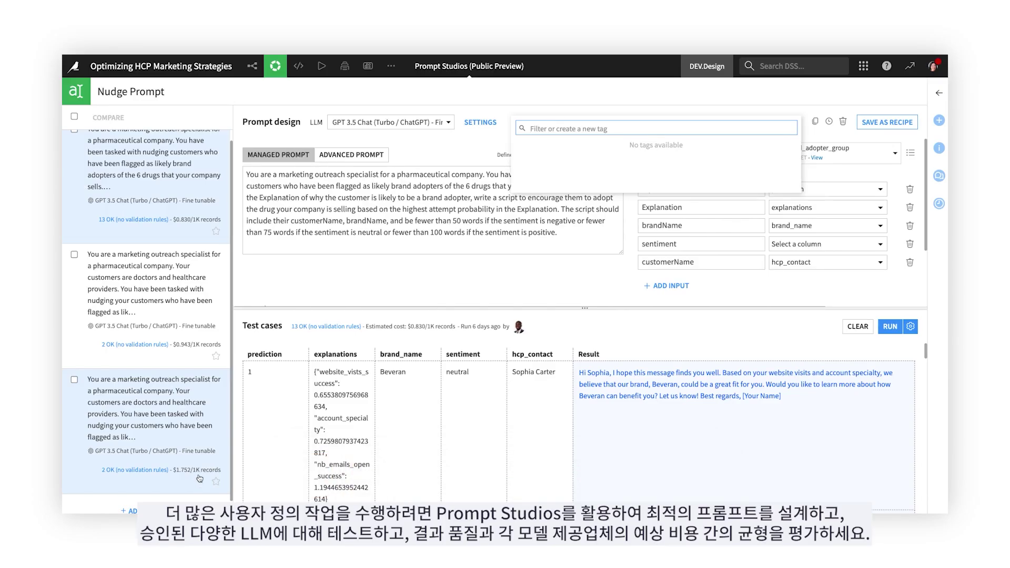
{"action": "left_click", "coordinate": [386, 288]}
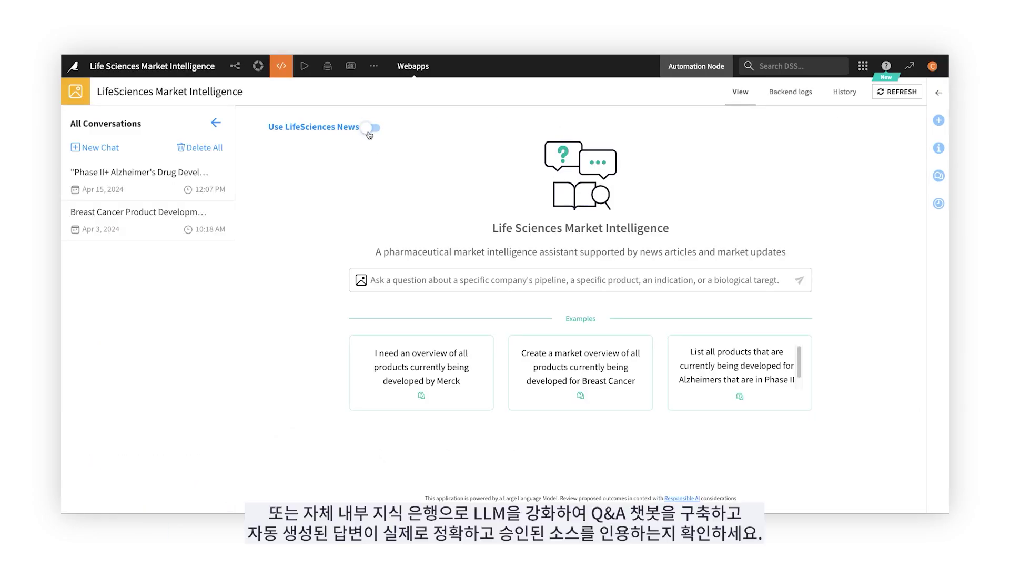
- With LifeSciences News enabled, ask which Alzheimer's products are in Phase II+ and reveal the answer's sources
{"action": "left_click", "coordinate": [372, 127]}
{"action": "left_click", "coordinate": [388, 280]}
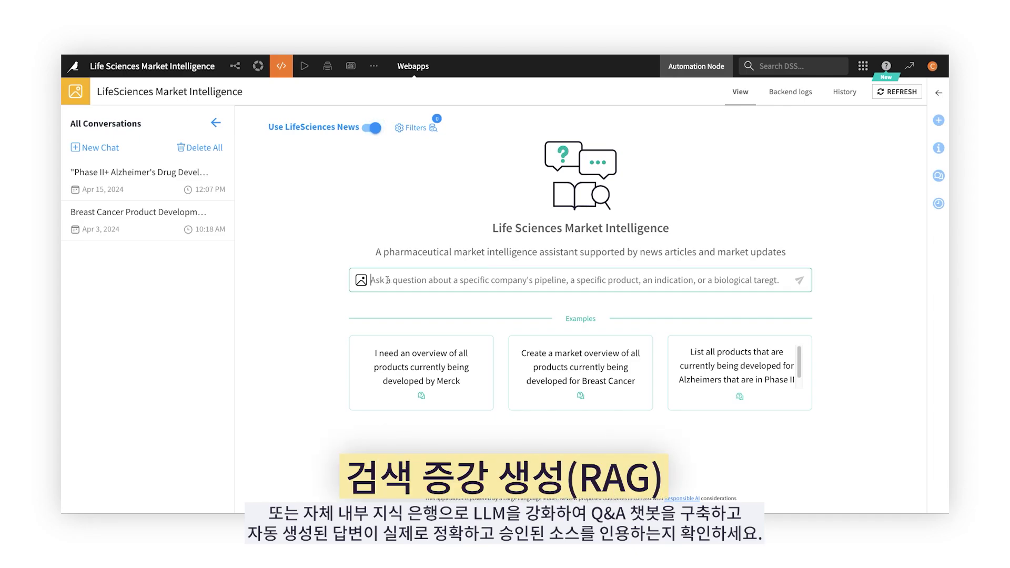
{"action": "type", "text": "Which products currently under develop"}
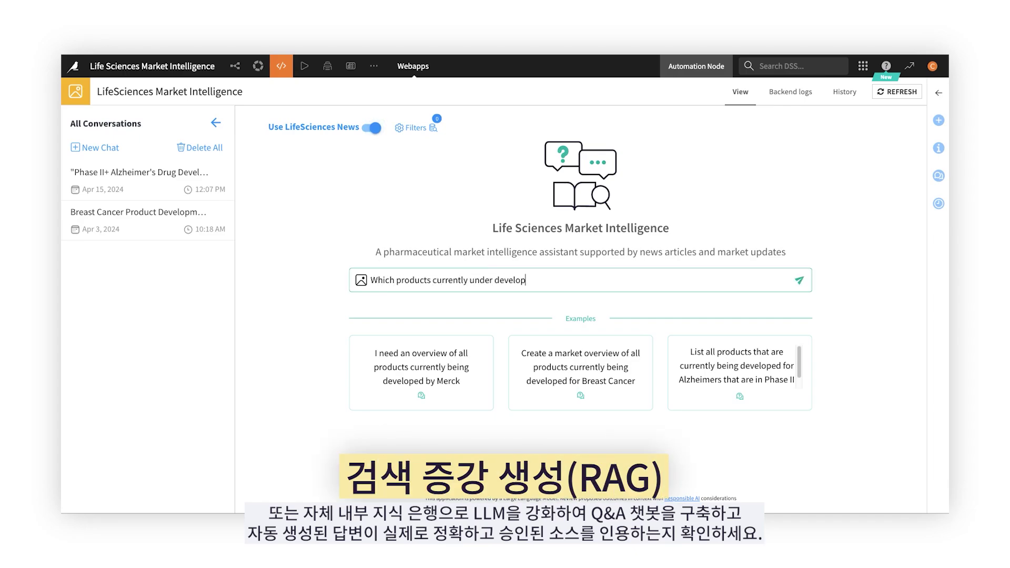
{"action": "type", "text": "ment for Alzheimers are in Phase "}
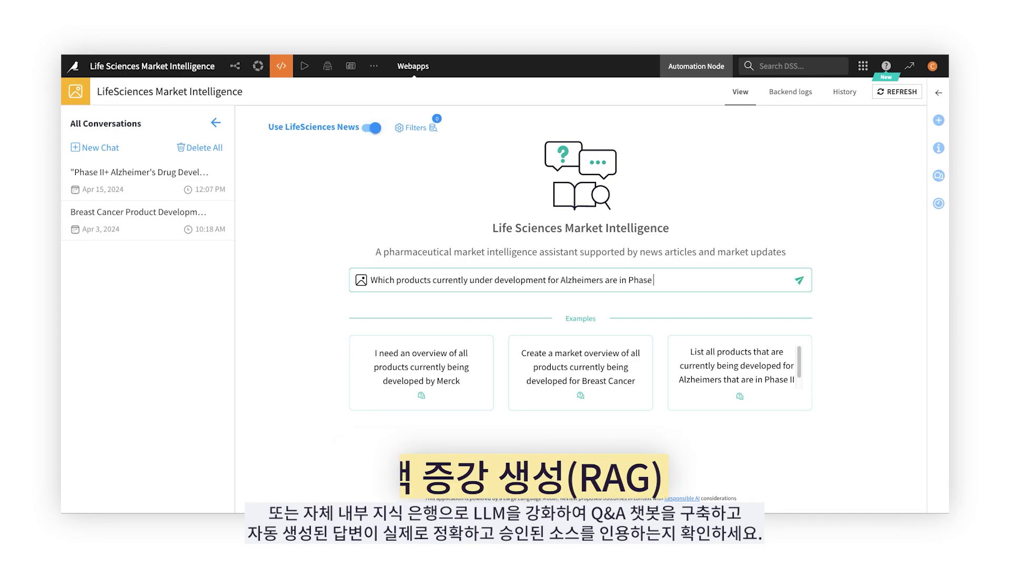
{"action": "type", "text": "II or above"}
{"action": "key", "text": "Return"}
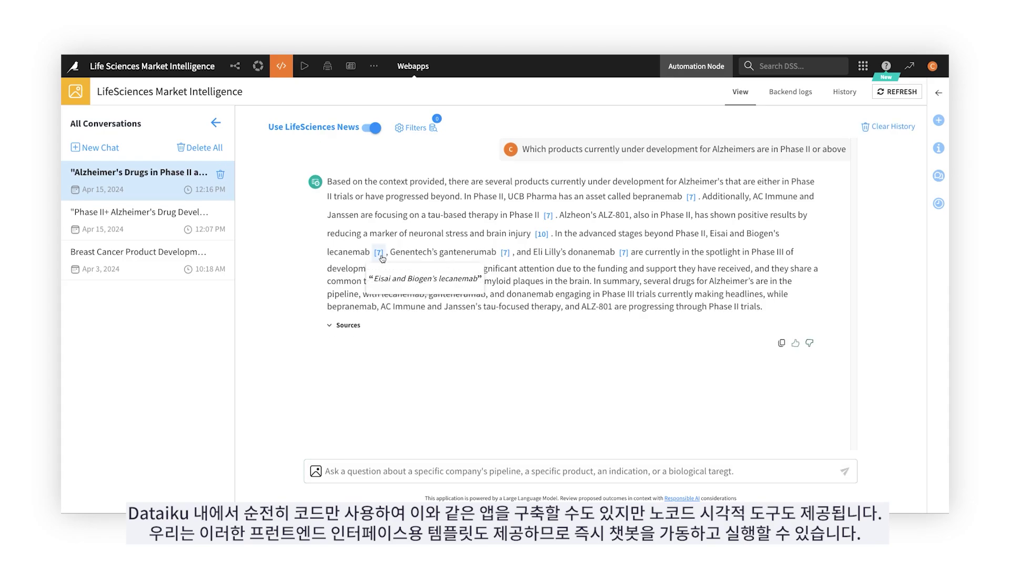
{"action": "mouse_move", "coordinate": [505, 252]}
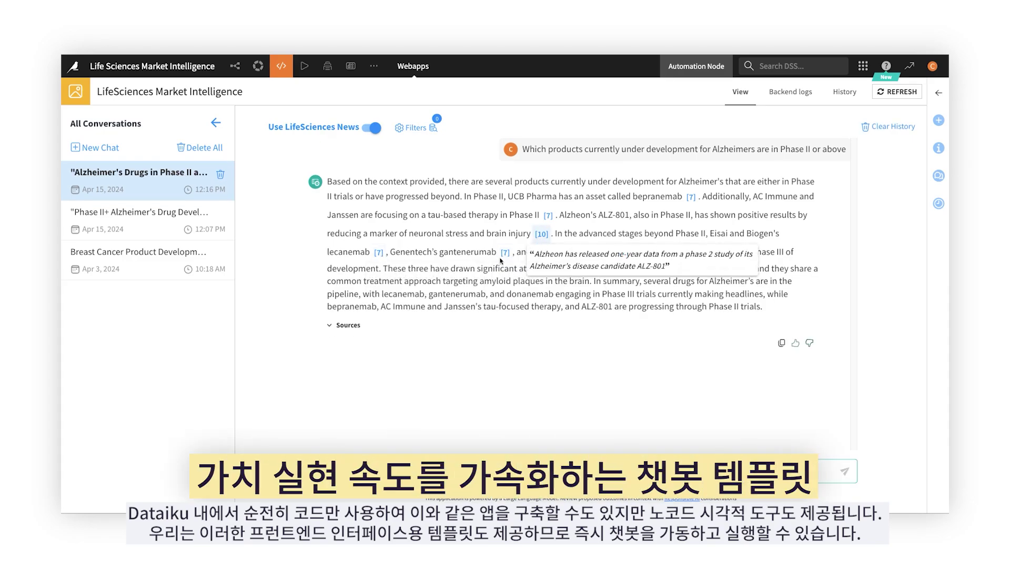
{"action": "left_click", "coordinate": [332, 326]}
{"action": "scroll", "coordinate": [355, 355], "scroll_direction": "down", "scroll_amount": 3}
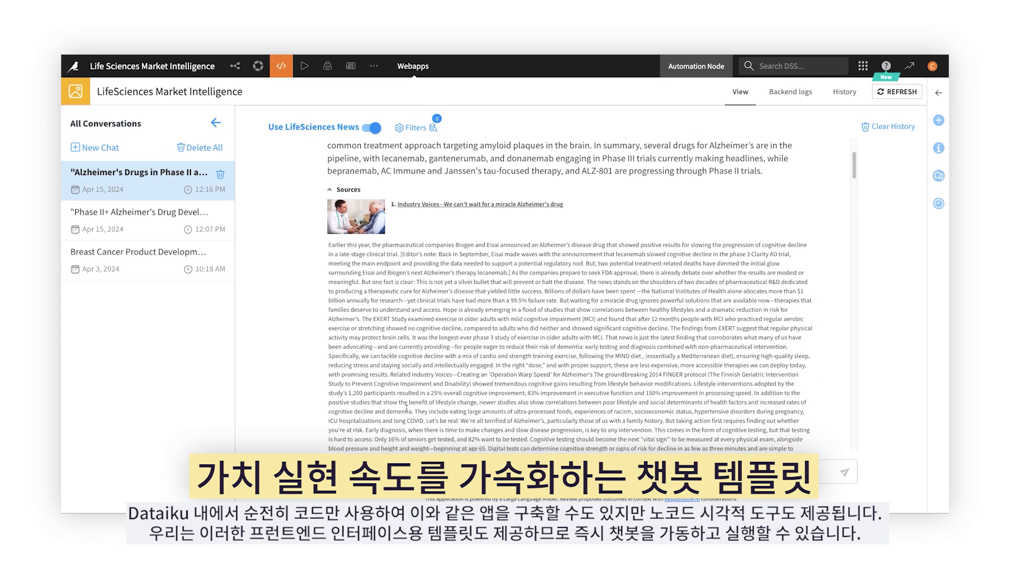
{"action": "scroll", "coordinate": [379, 379], "scroll_direction": "down", "scroll_amount": 1}
{"action": "scroll", "coordinate": [407, 410], "scroll_direction": "down", "scroll_amount": 1}
{"action": "scroll", "coordinate": [407, 410], "scroll_direction": "down", "scroll_amount": 2}
{"action": "scroll", "coordinate": [406, 410], "scroll_direction": "down", "scroll_amount": 1}
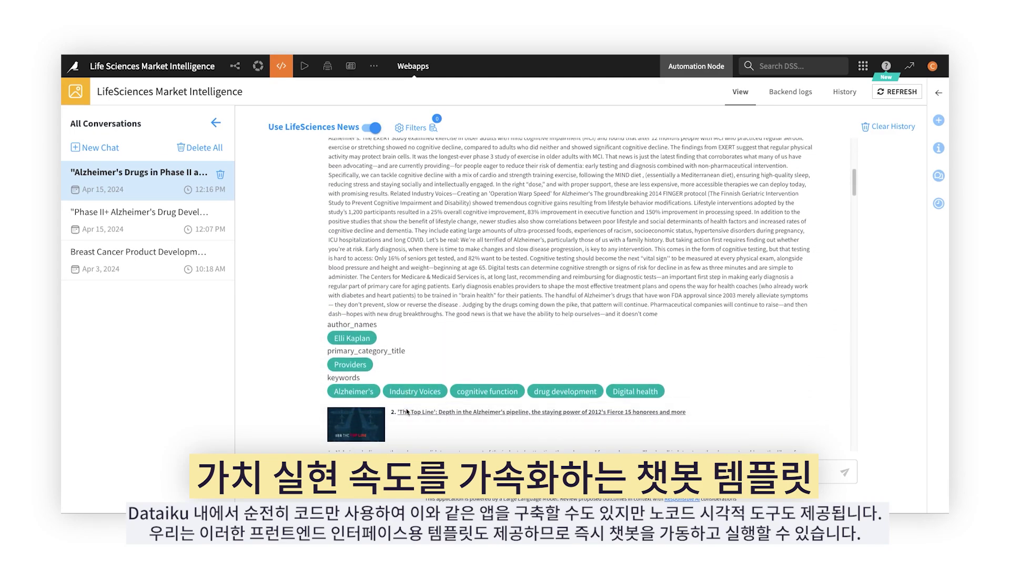
{"action": "scroll", "coordinate": [407, 410], "scroll_direction": "down", "scroll_amount": 2}
{"action": "scroll", "coordinate": [406, 410], "scroll_direction": "down", "scroll_amount": 2}
{"action": "scroll", "coordinate": [407, 410], "scroll_direction": "down", "scroll_amount": 2}
{"action": "scroll", "coordinate": [407, 410], "scroll_direction": "down", "scroll_amount": 2}
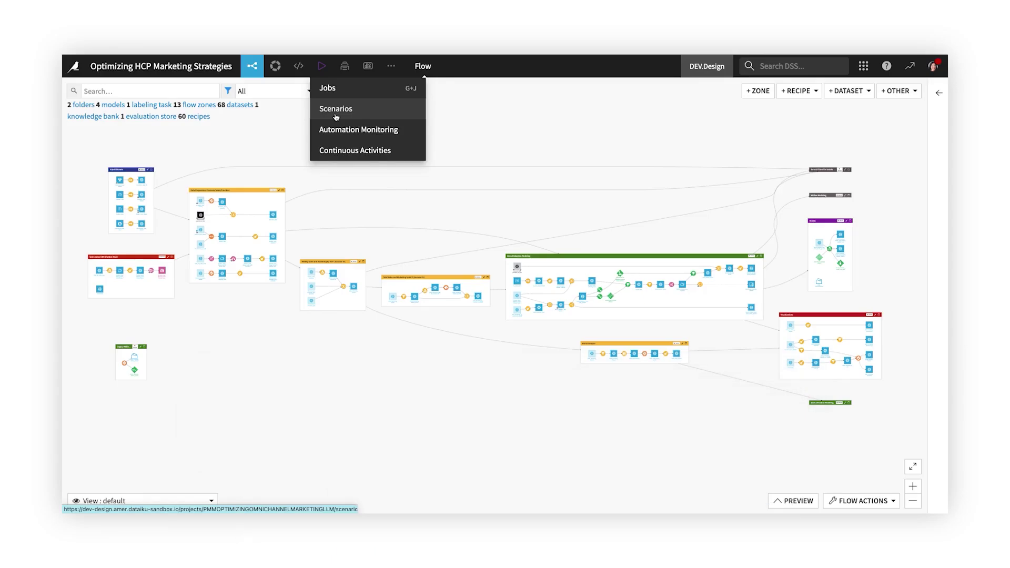
- Open the MLOps scenario's Update Project deployment step and browse the available step and trigger types
{"action": "left_click", "coordinate": [336, 111]}
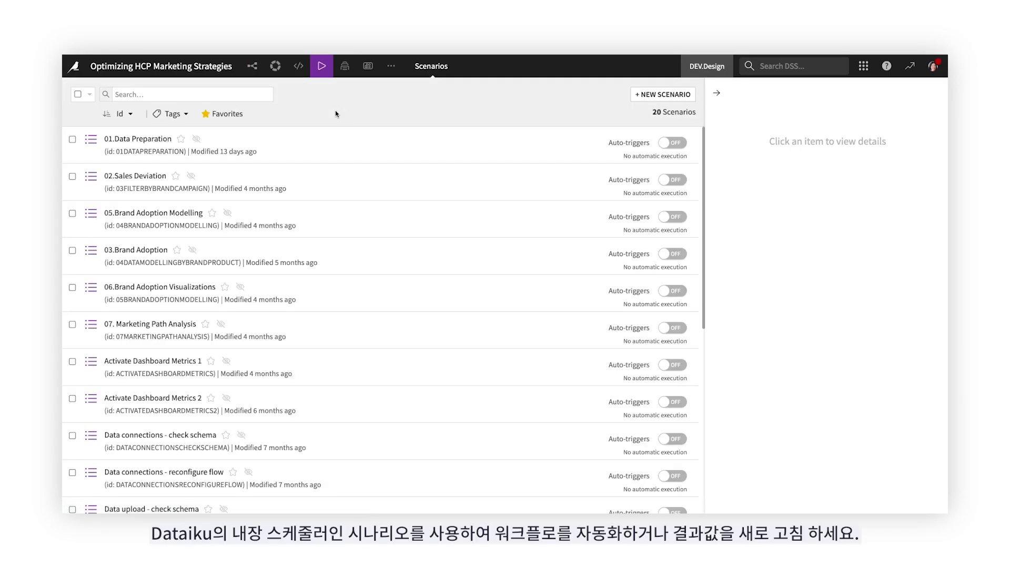
{"action": "scroll", "coordinate": [311, 263], "scroll_direction": "down", "scroll_amount": 5}
{"action": "left_click", "coordinate": [116, 347]}
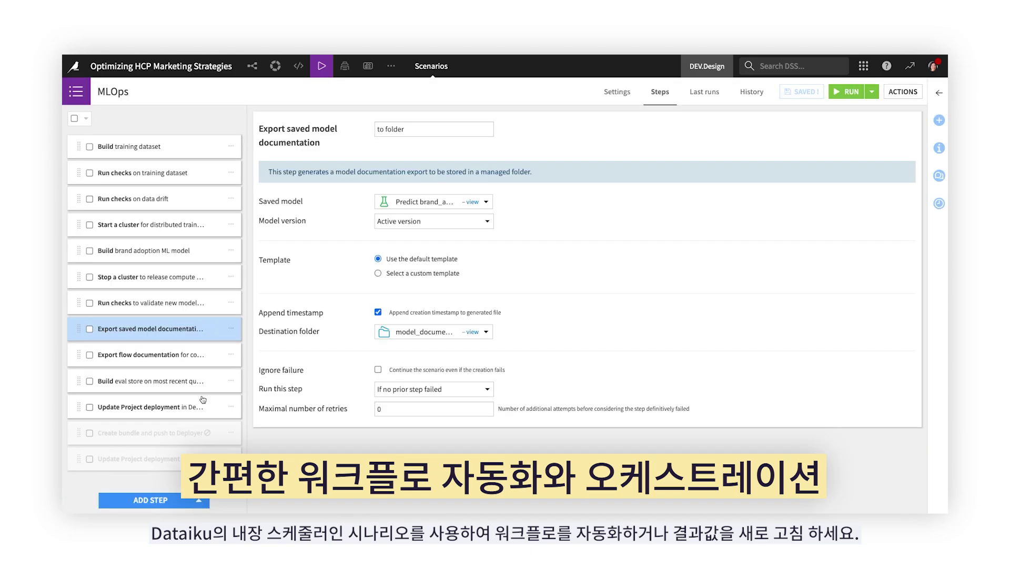
{"action": "left_click", "coordinate": [199, 403]}
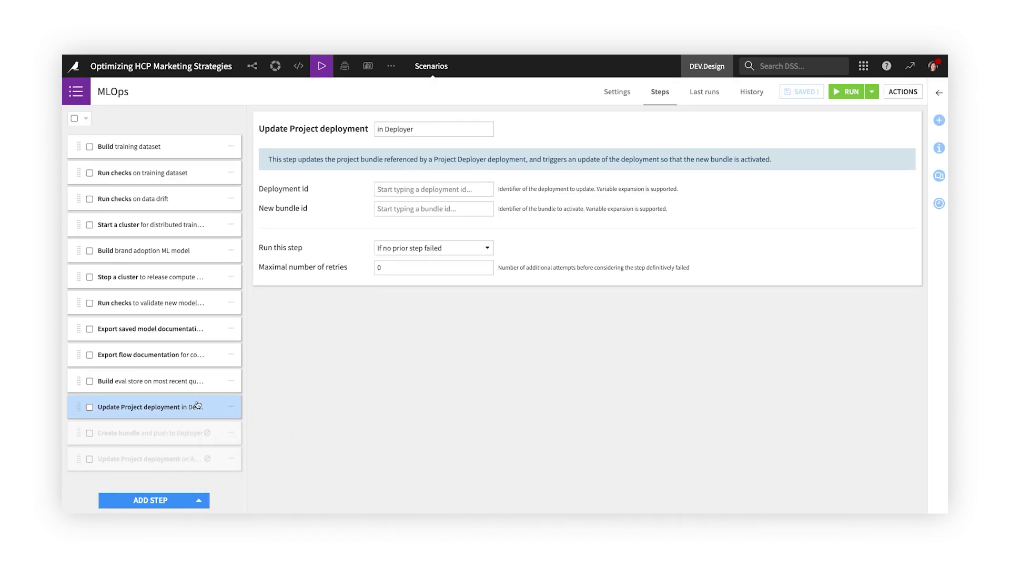
{"action": "left_click", "coordinate": [191, 499]}
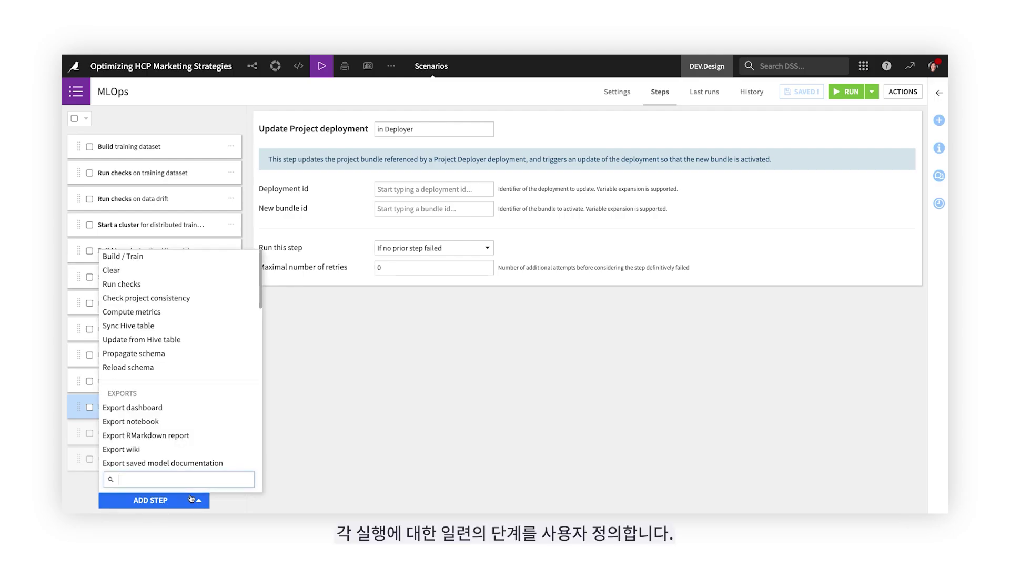
{"action": "scroll", "coordinate": [203, 451], "scroll_direction": "down", "scroll_amount": 2}
{"action": "scroll", "coordinate": [203, 450], "scroll_direction": "down", "scroll_amount": 2}
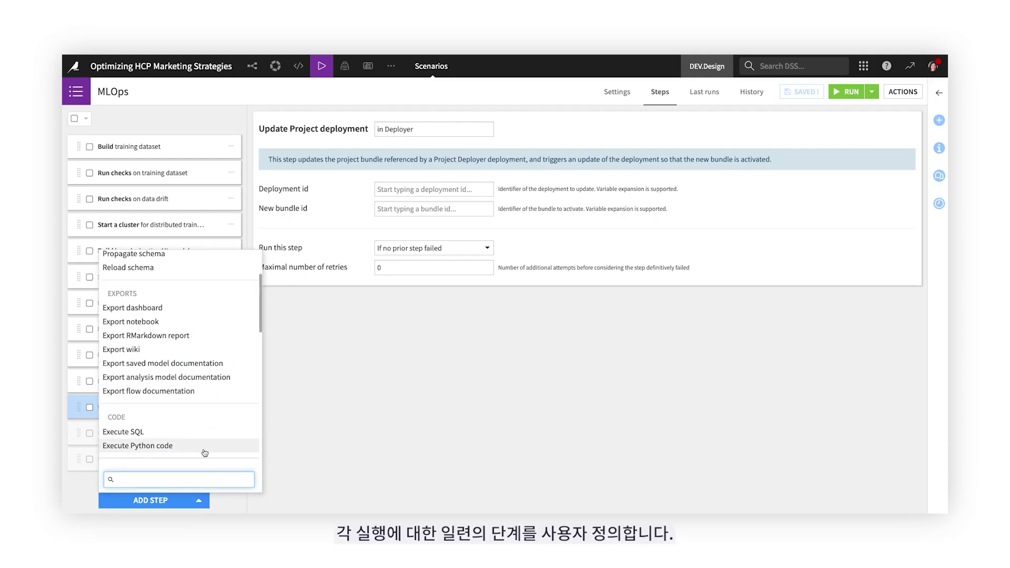
{"action": "scroll", "coordinate": [205, 453], "scroll_direction": "down", "scroll_amount": 2}
{"action": "scroll", "coordinate": [205, 454], "scroll_direction": "down", "scroll_amount": 1}
{"action": "scroll", "coordinate": [204, 453], "scroll_direction": "down", "scroll_amount": 1}
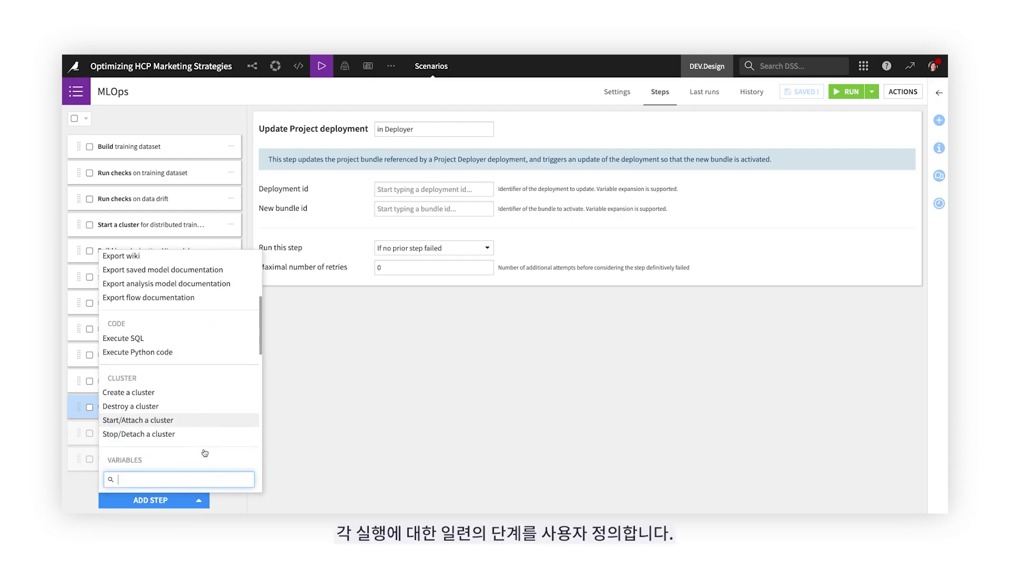
{"action": "scroll", "coordinate": [204, 453], "scroll_direction": "down", "scroll_amount": 1}
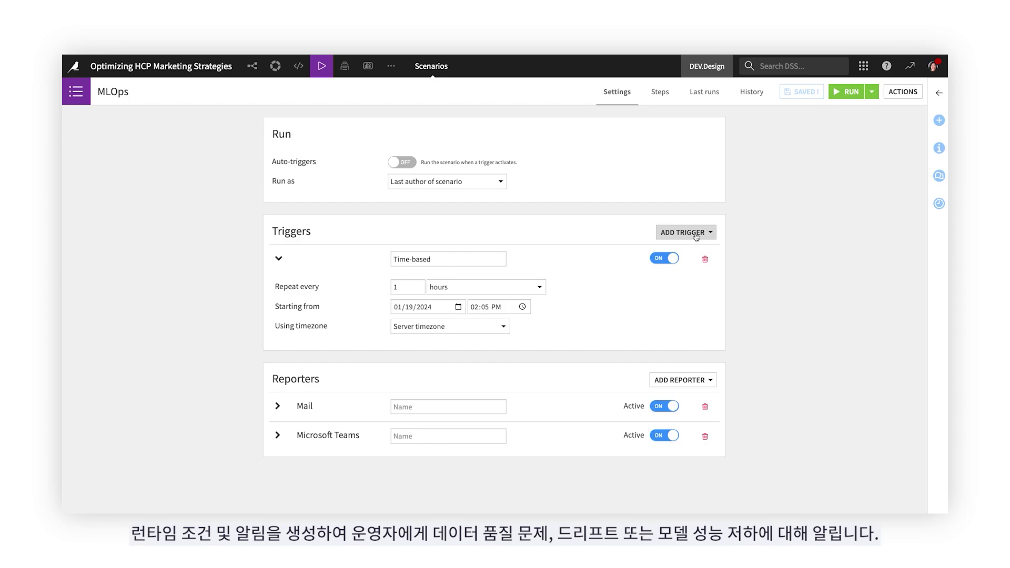
{"action": "left_click", "coordinate": [697, 236]}
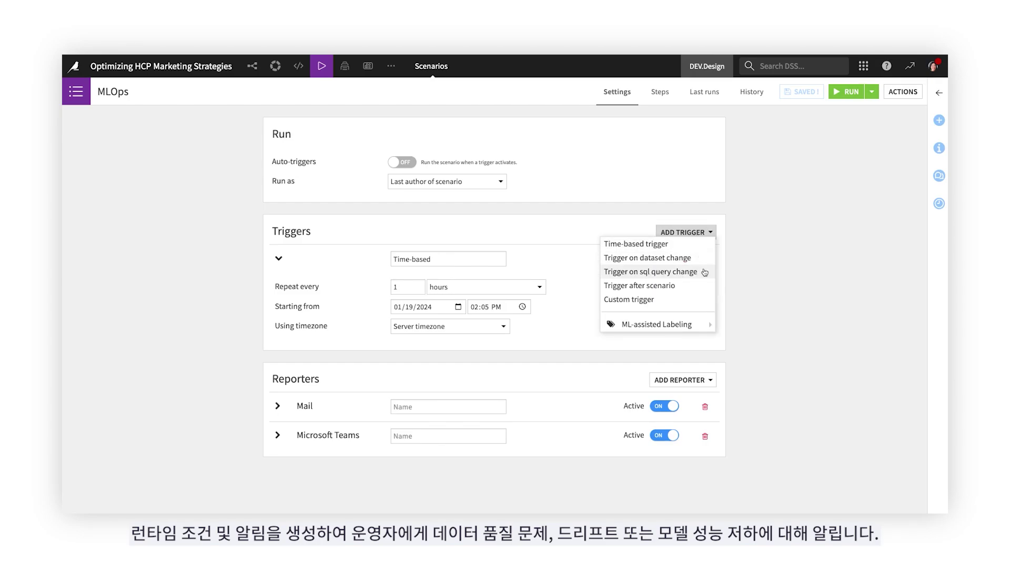
- Dismiss the trigger list, browse reporter types, and expand the Microsoft Teams reporter's details
{"action": "left_click", "coordinate": [727, 282]}
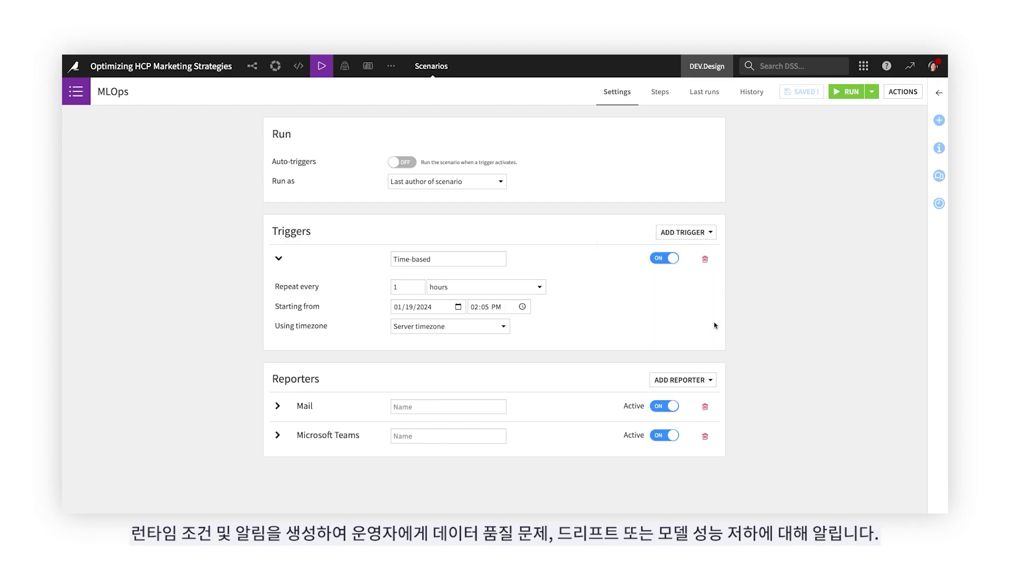
{"action": "left_click", "coordinate": [703, 386]}
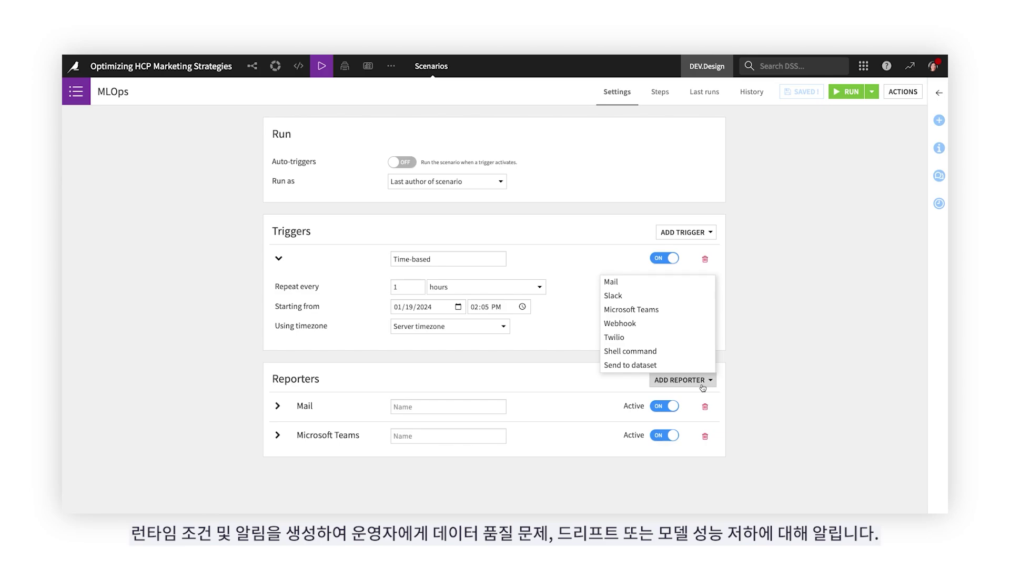
{"action": "left_click", "coordinate": [702, 385]}
{"action": "left_click", "coordinate": [278, 437]}
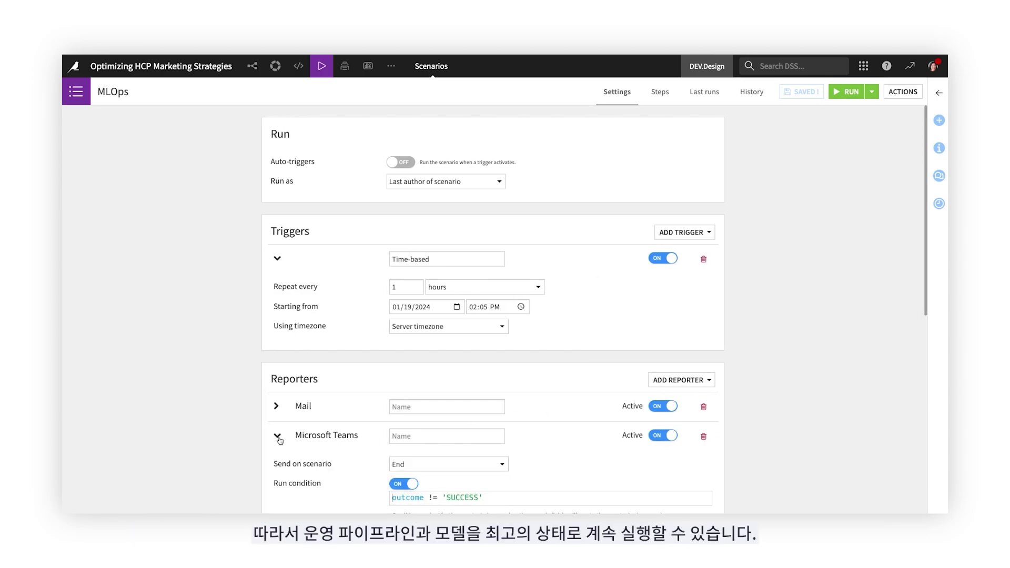
{"action": "scroll", "coordinate": [280, 441], "scroll_direction": "down", "scroll_amount": 3}
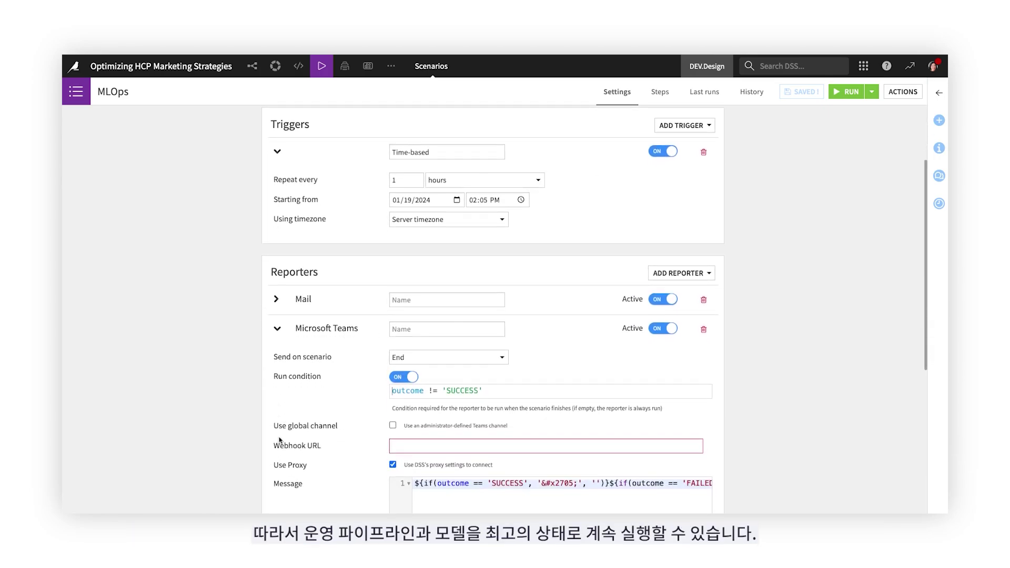
{"action": "scroll", "coordinate": [279, 441], "scroll_direction": "down", "scroll_amount": 1}
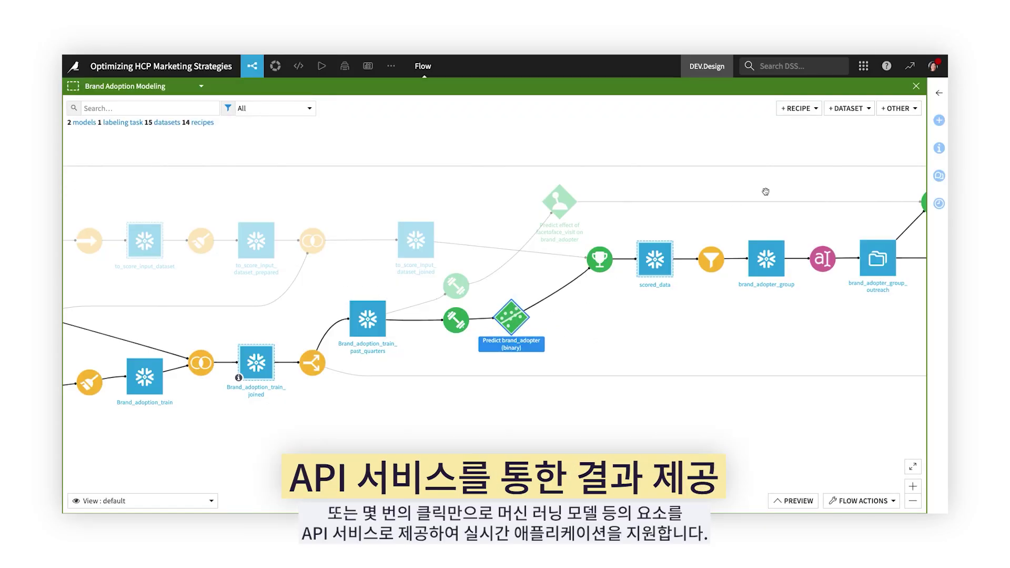
- Start a new scoring API from the Predict brand_adopter model's actions panel
{"action": "left_click", "coordinate": [940, 120]}
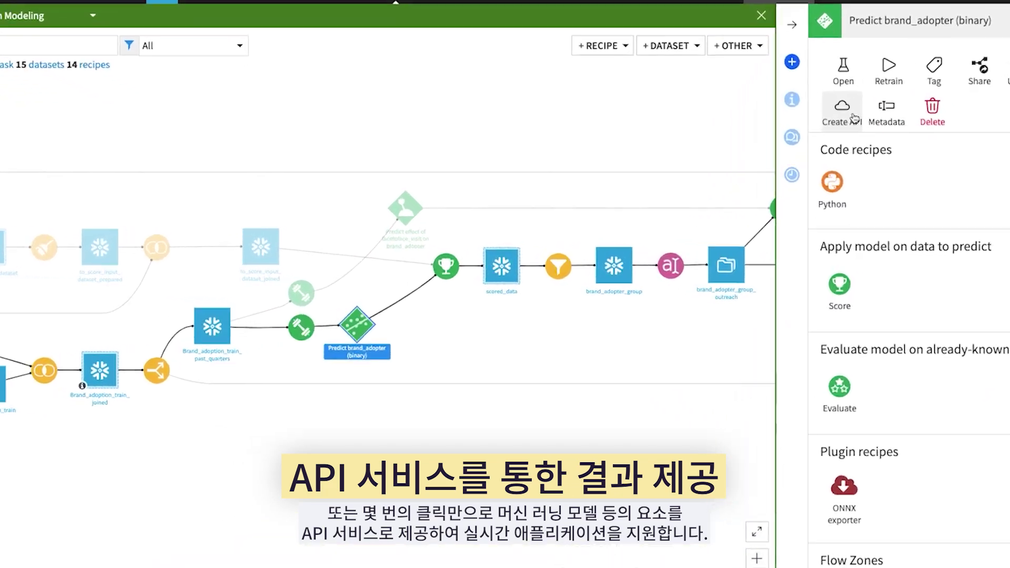
{"action": "left_click", "coordinate": [853, 116]}
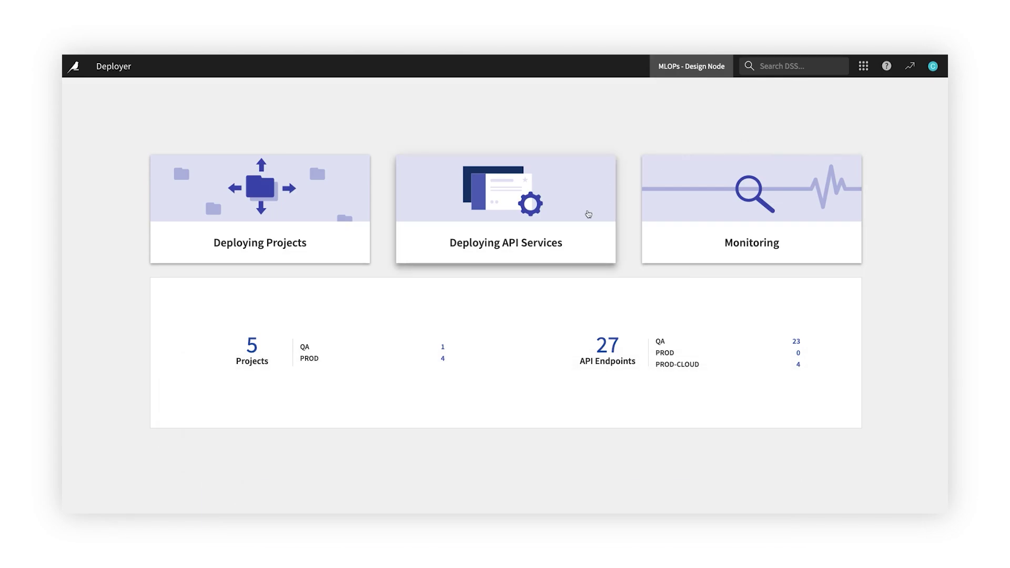
- List the API service infrastructures, check the new-infrastructure type options, then cancel the form
{"action": "left_click", "coordinate": [506, 209]}
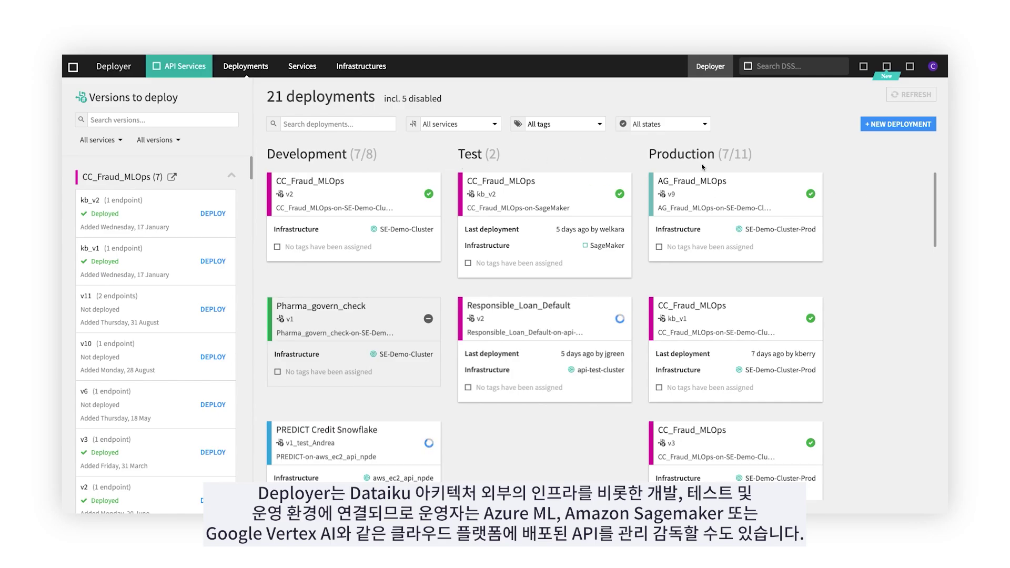
{"action": "left_click", "coordinate": [370, 68]}
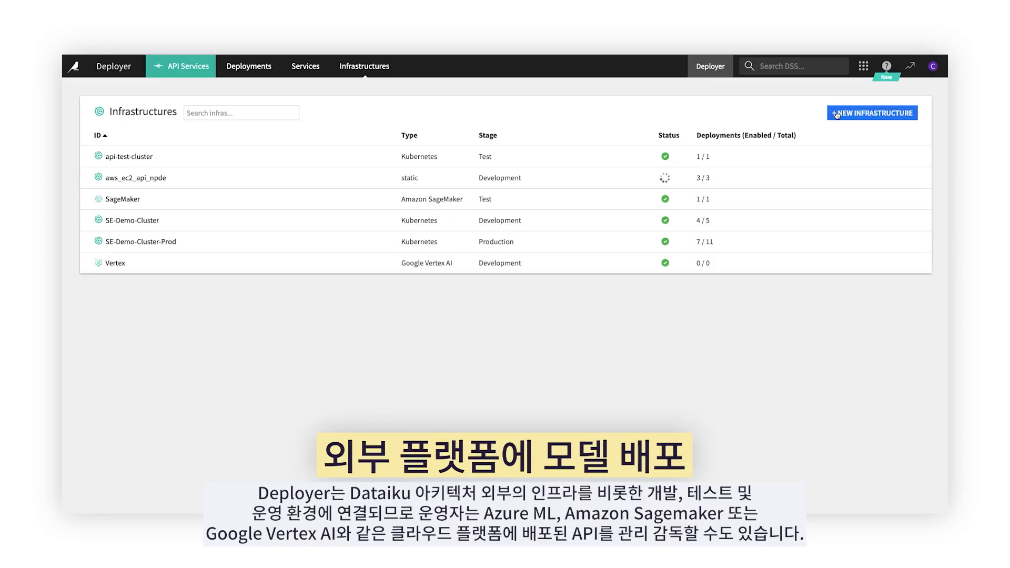
{"action": "left_click", "coordinate": [872, 114]}
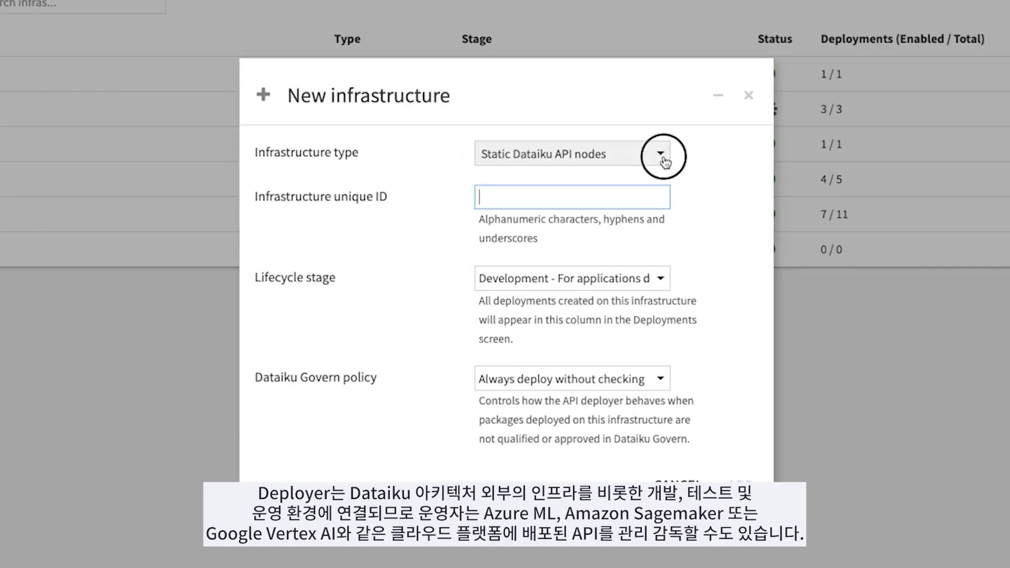
{"action": "left_click", "coordinate": [661, 155]}
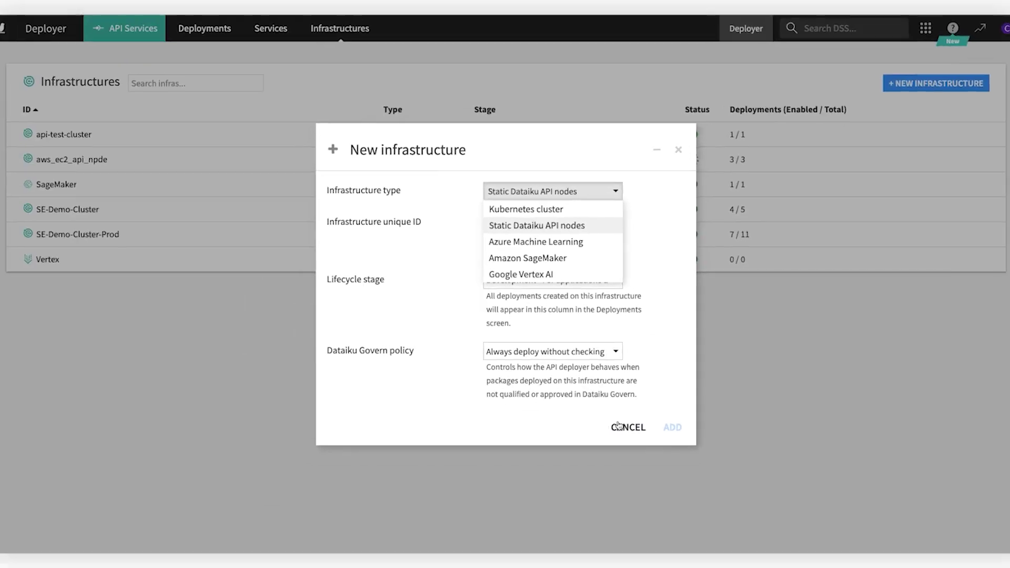
{"action": "left_click", "coordinate": [605, 406]}
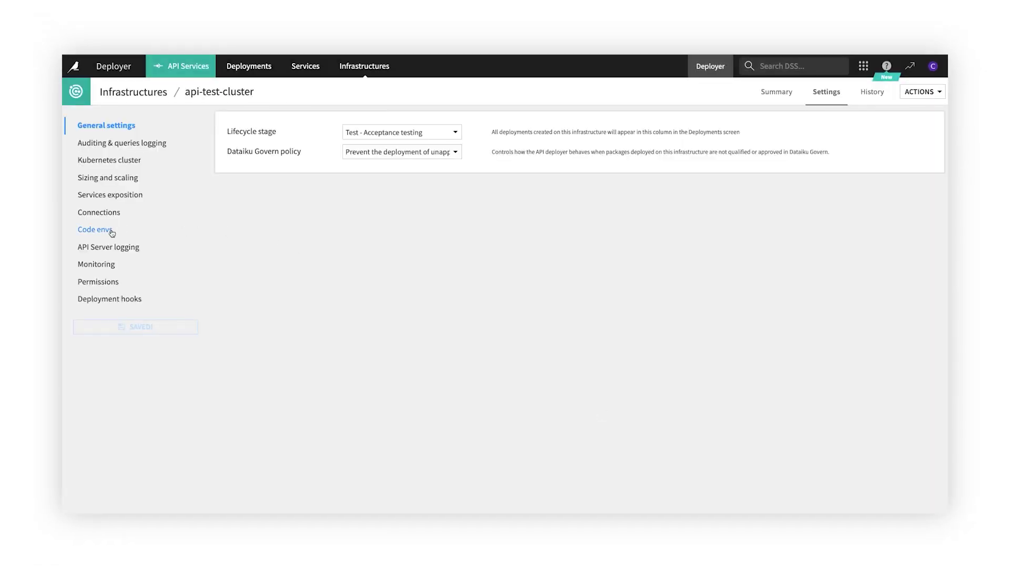
- Review api-test-cluster's code envs, connections, sizing, auditing and general settings, including Govern policy options
{"action": "left_click", "coordinate": [112, 234]}
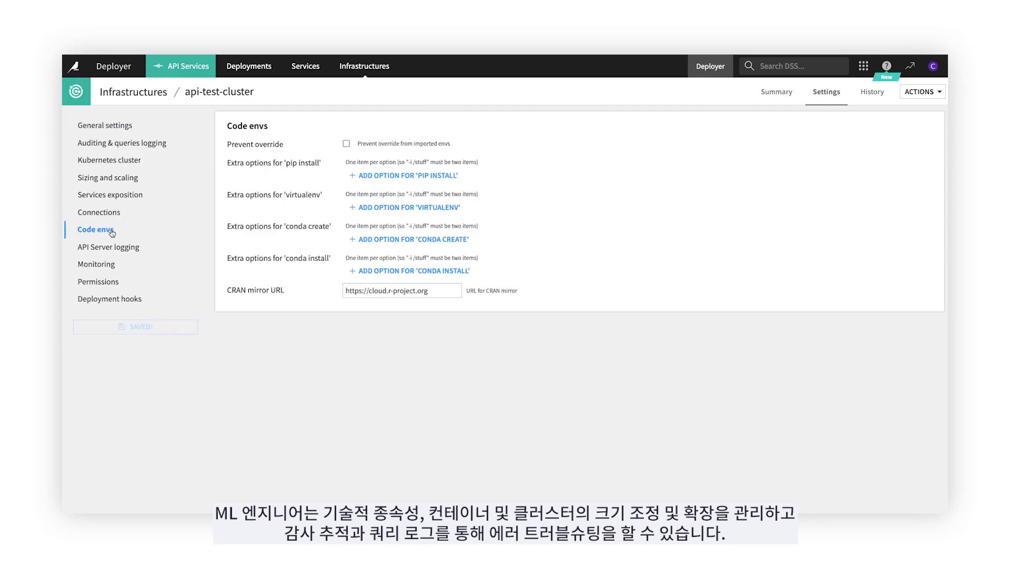
{"action": "left_click", "coordinate": [112, 215]}
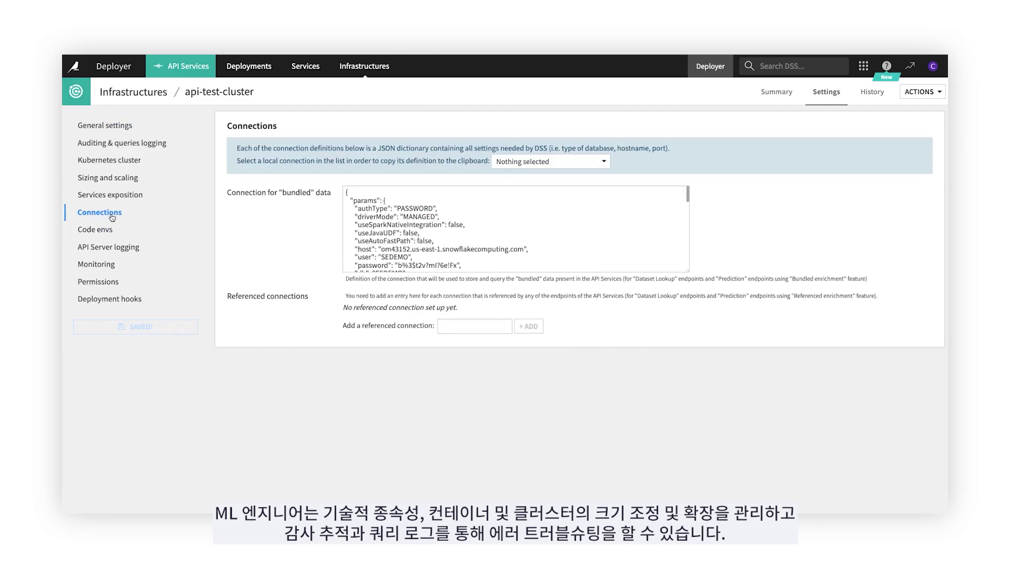
{"action": "left_click", "coordinate": [121, 179]}
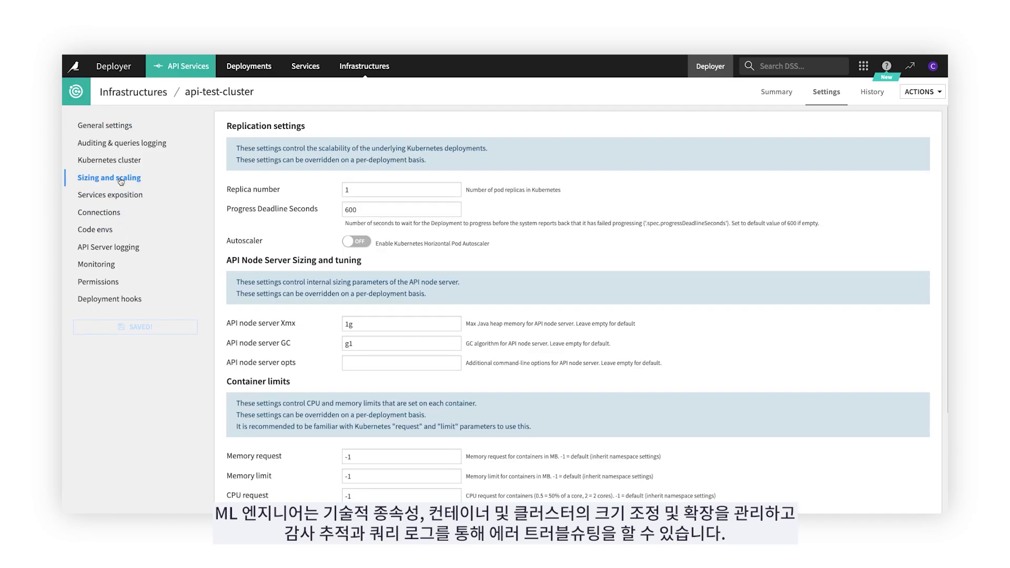
{"action": "left_click", "coordinate": [120, 145]}
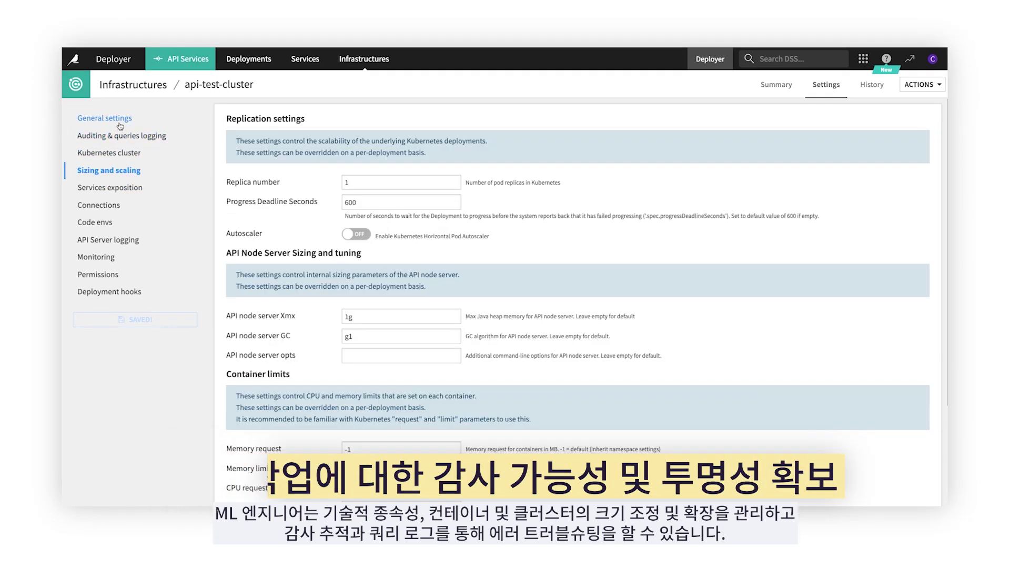
{"action": "left_click", "coordinate": [105, 125]}
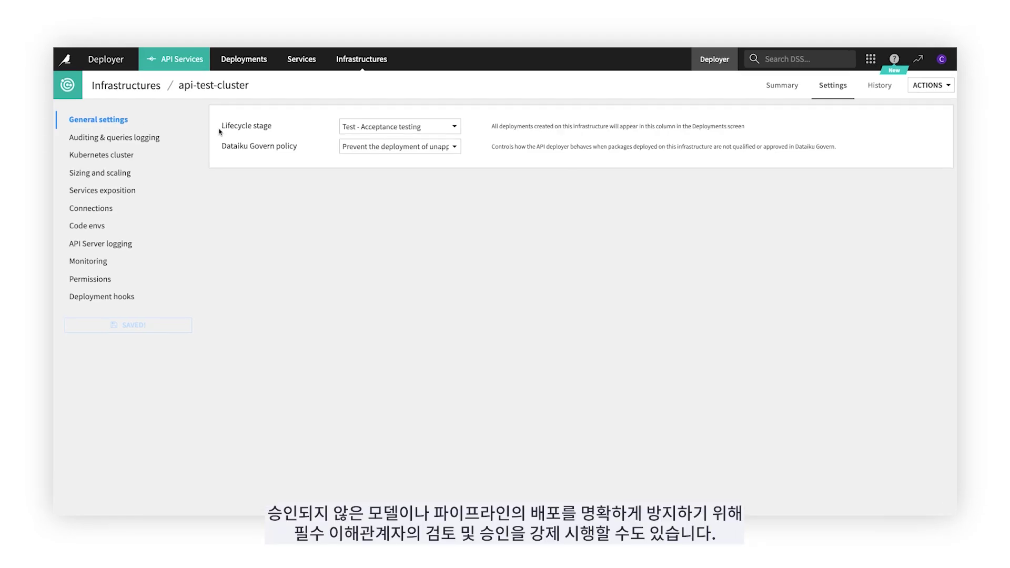
{"action": "left_click", "coordinate": [422, 148]}
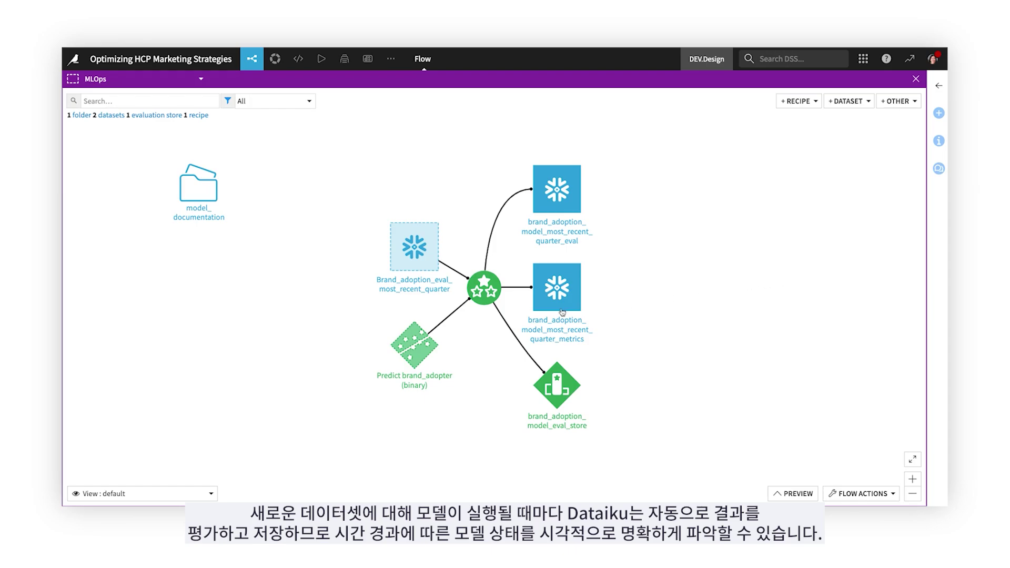
{"action": "double_click", "coordinate": [548, 388]}
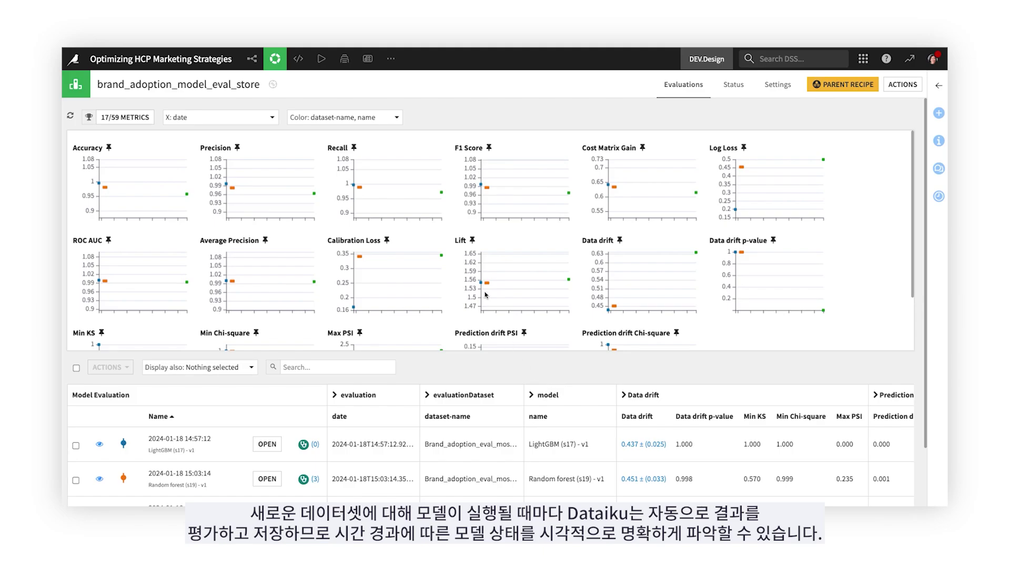
{"action": "scroll", "coordinate": [448, 365], "scroll_direction": "down", "scroll_amount": 2}
{"action": "left_click", "coordinate": [265, 488]}
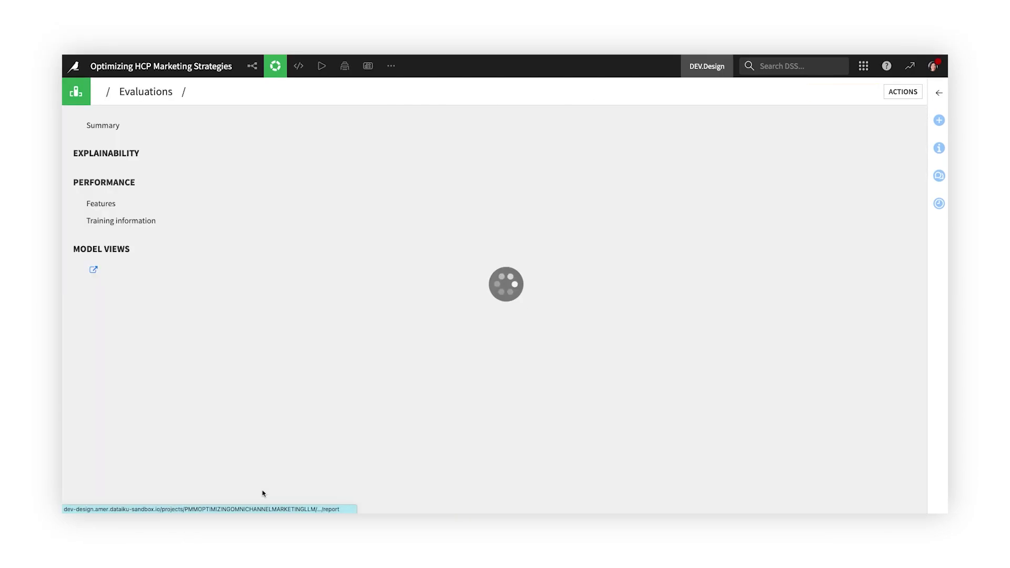
{"action": "left_click", "coordinate": [132, 314]}
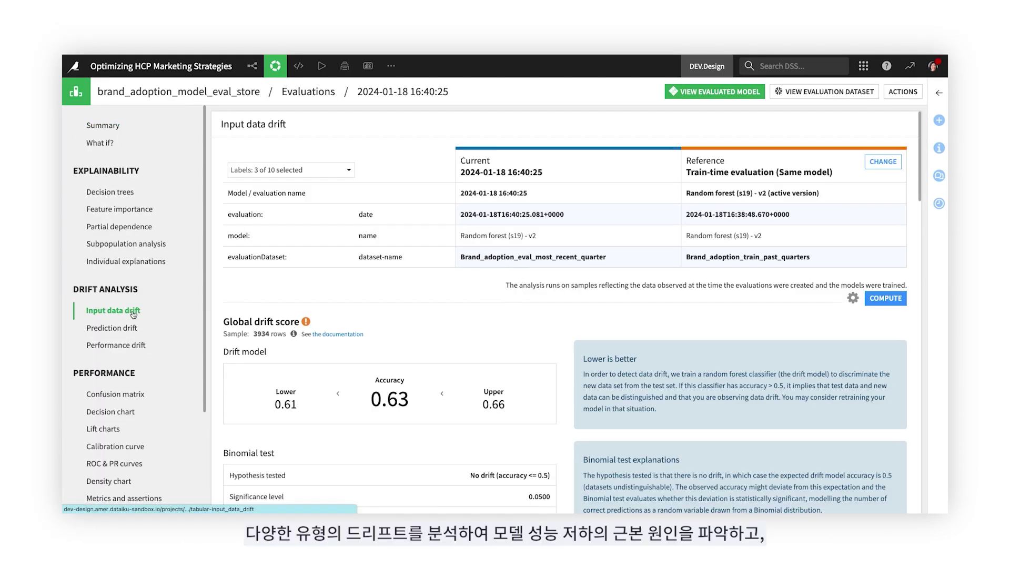
{"action": "left_click", "coordinate": [129, 329]}
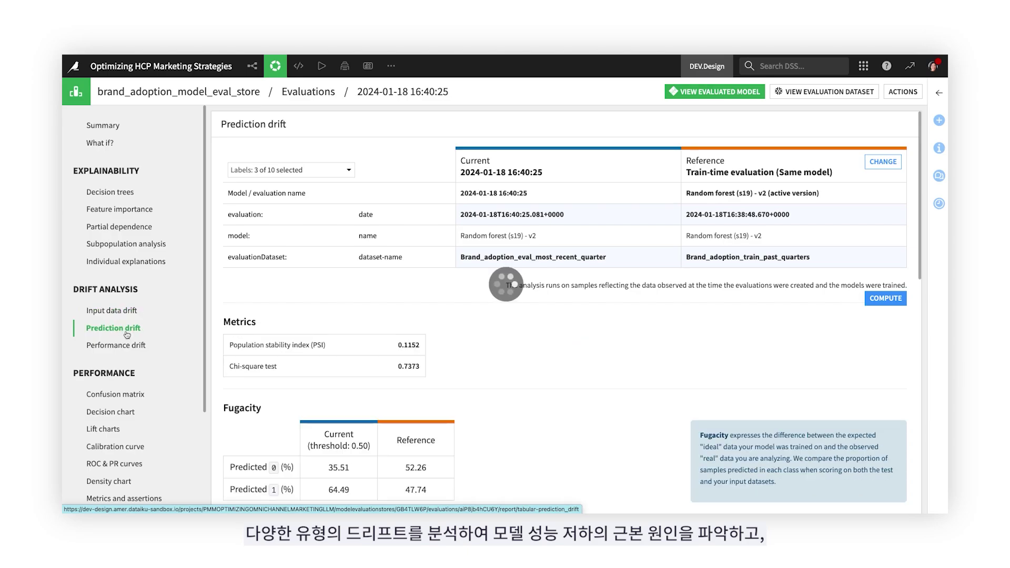
{"action": "left_click", "coordinate": [126, 347]}
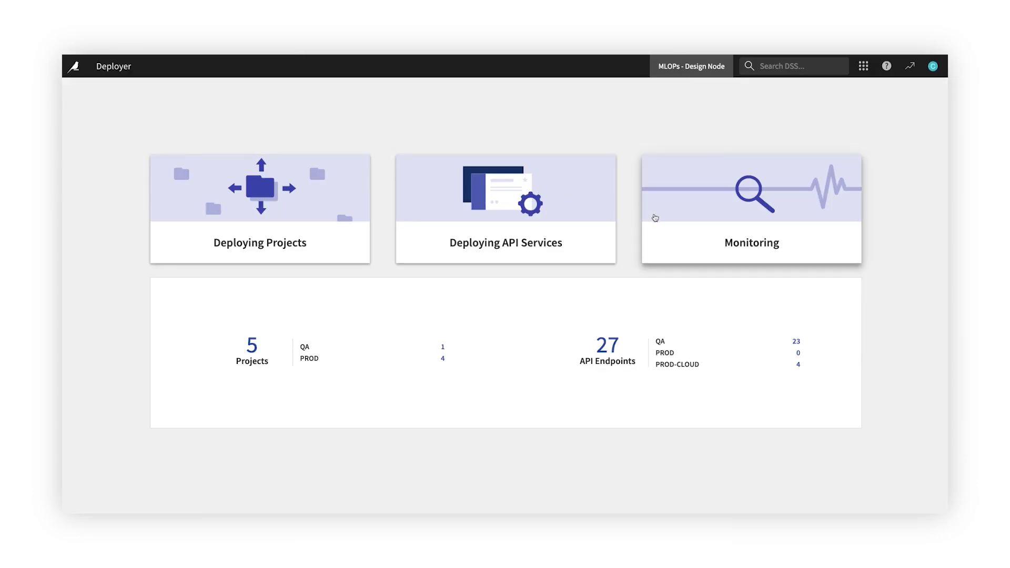
- Open Unified Monitoring and view the Dataiku Projects and API Endpoints status tabs
{"action": "left_click", "coordinate": [655, 218]}
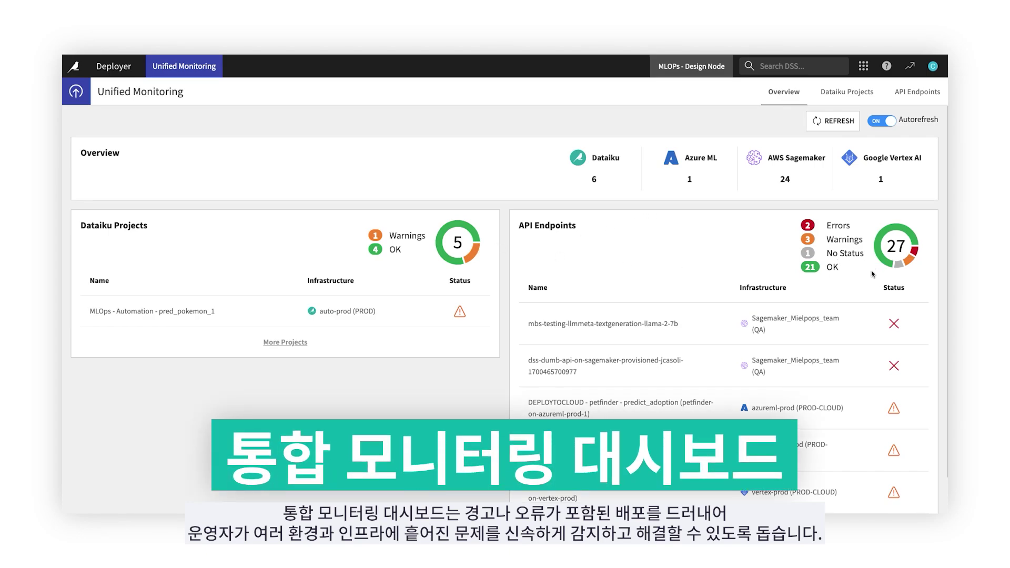
{"action": "scroll", "coordinate": [874, 273], "scroll_direction": "down", "scroll_amount": 1}
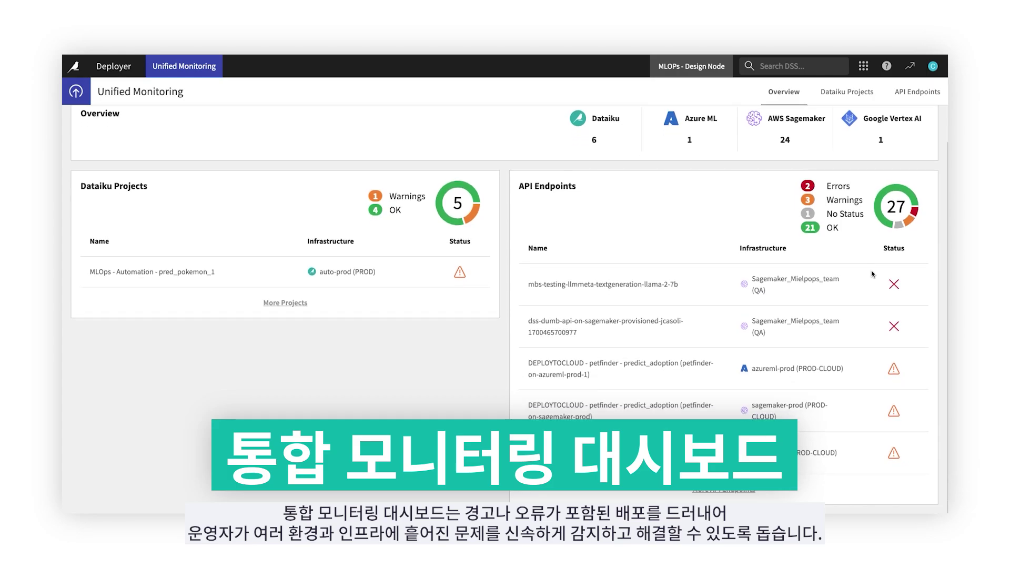
{"action": "scroll", "coordinate": [873, 274], "scroll_direction": "up", "scroll_amount": 1}
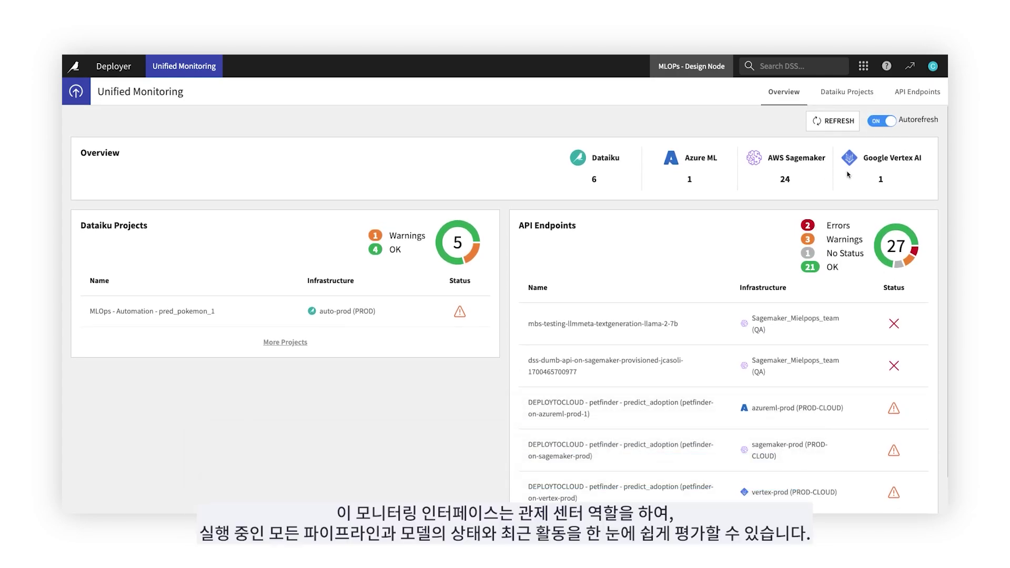
{"action": "left_click", "coordinate": [861, 95]}
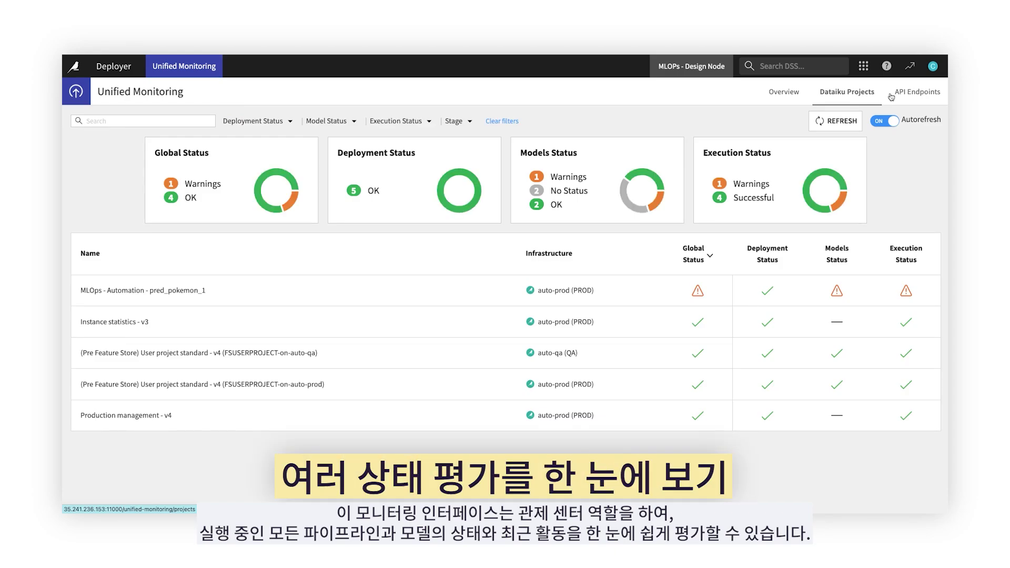
{"action": "left_click", "coordinate": [910, 96]}
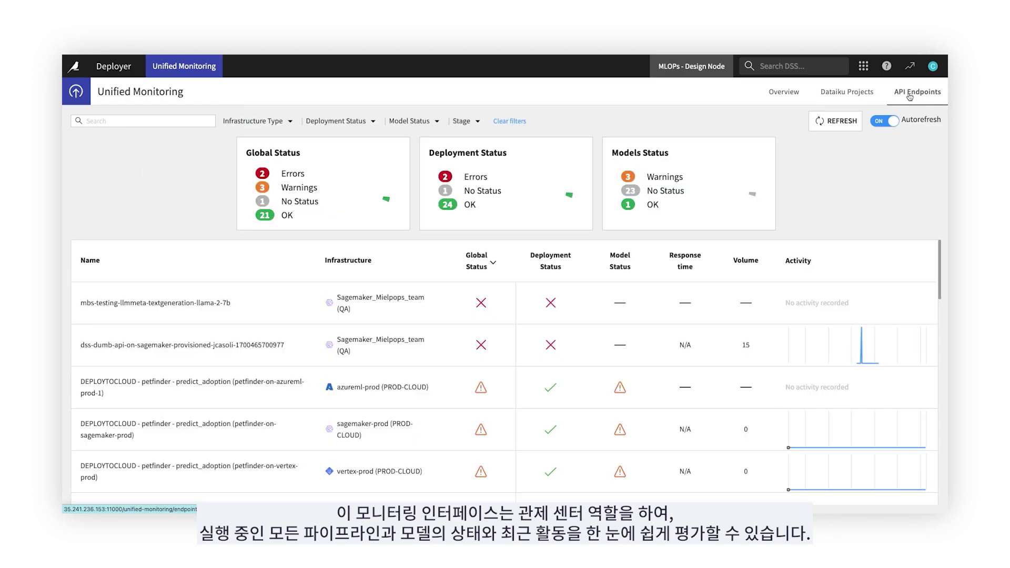
{"action": "scroll", "coordinate": [938, 251], "scroll_direction": "down", "scroll_amount": 1}
{"action": "left_click_drag", "start_coordinate": [939, 250], "coordinate": [934, 320]}
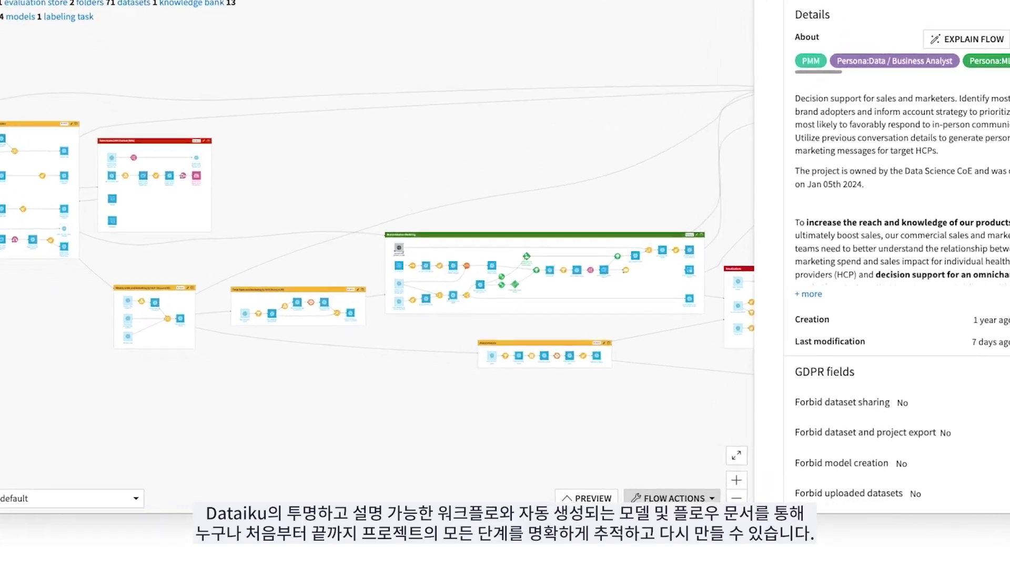
- Browse and close Flow Actions, reset the Flow zoom, and return to the DSS home page
{"action": "left_click", "coordinate": [670, 503]}
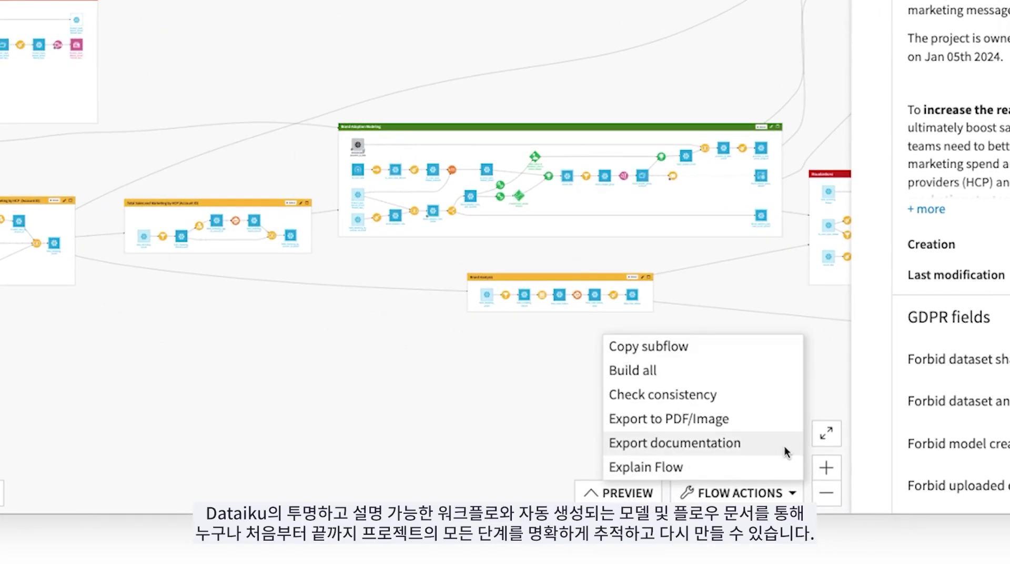
{"action": "left_click", "coordinate": [827, 414]}
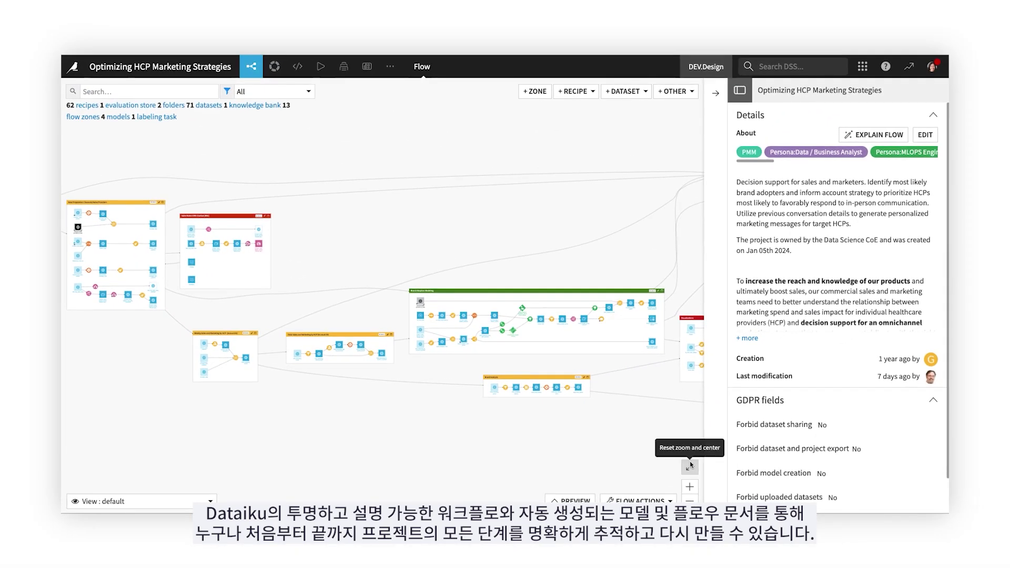
{"action": "left_click", "coordinate": [691, 467]}
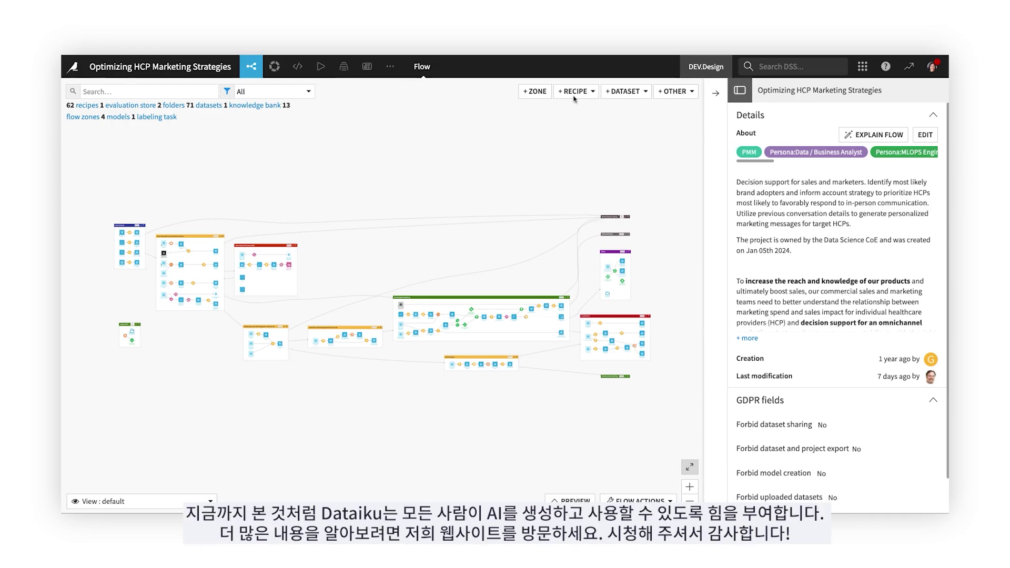
{"action": "left_click", "coordinate": [76, 72]}
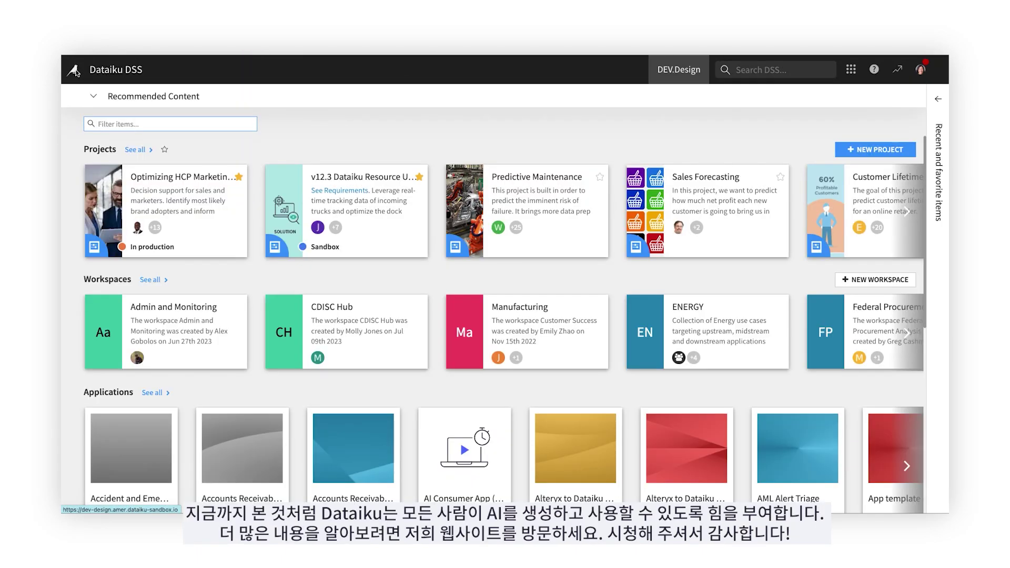